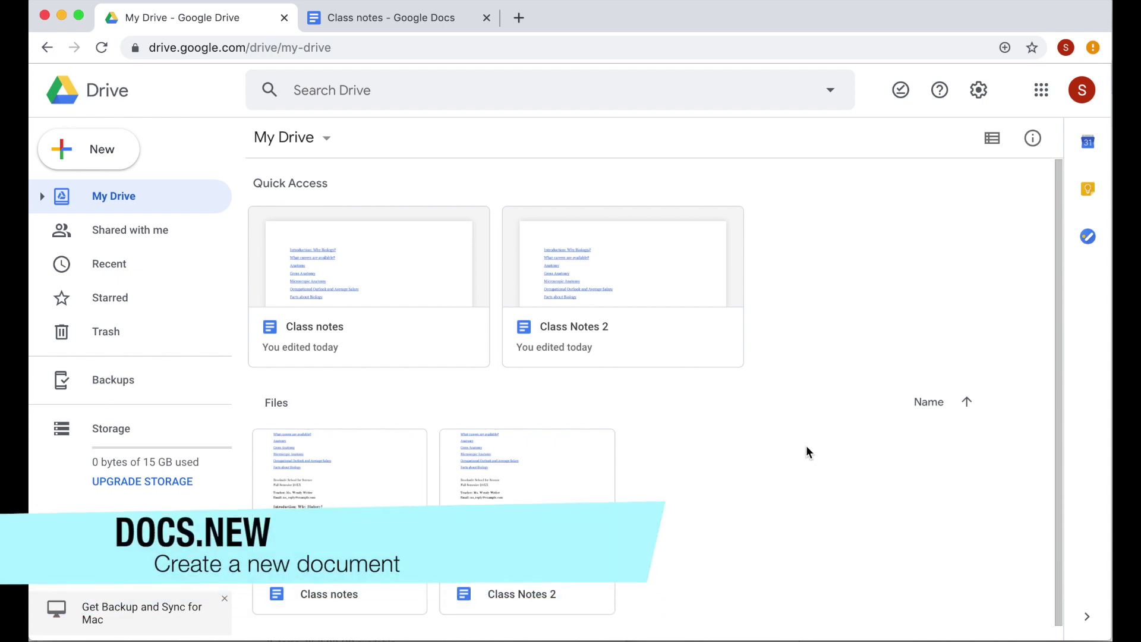
Create a blank Google Doc by entering docs.new in a new Chrome tab.
{"action": "left_click", "coordinate": [517, 16]}
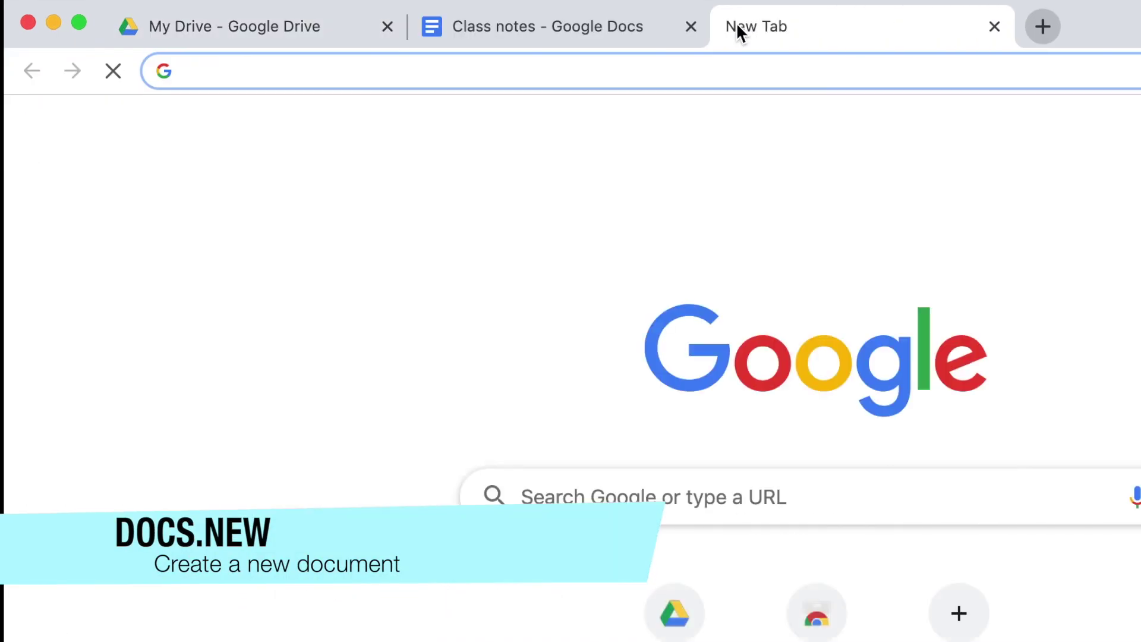
{"action": "type", "text": "doc"}
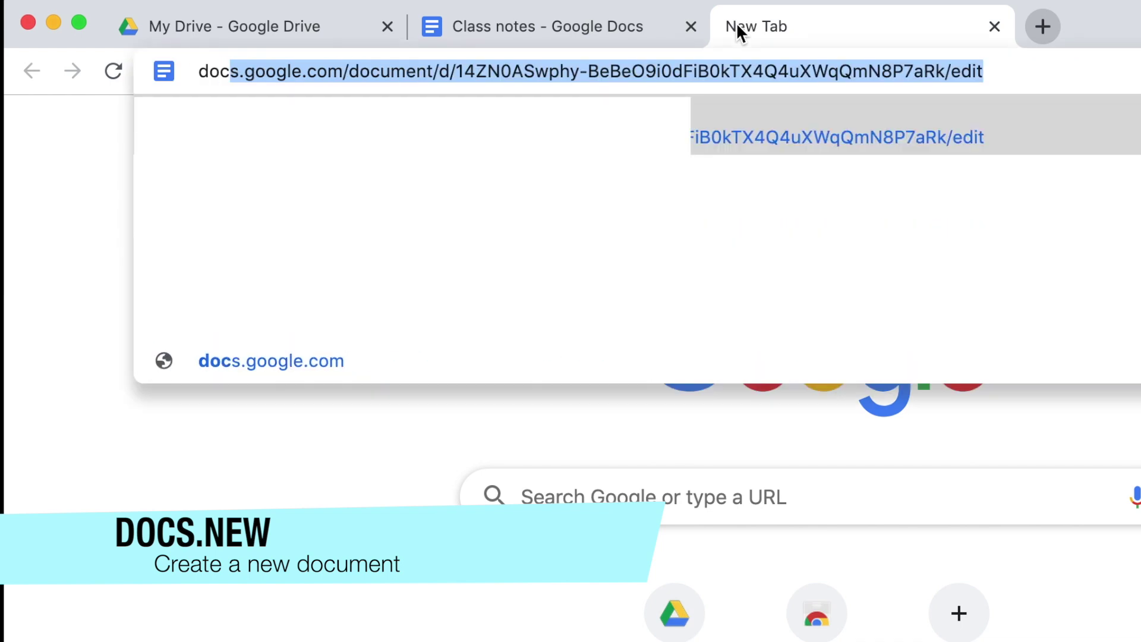
{"action": "type", "text": "s.new"}
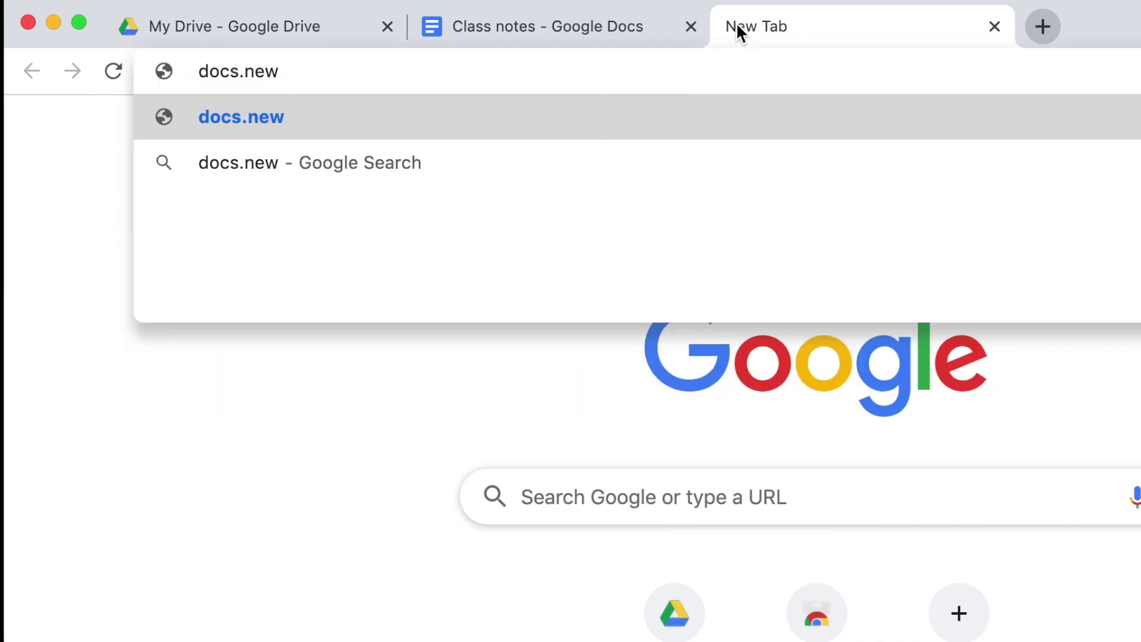
{"action": "key", "text": "Return"}
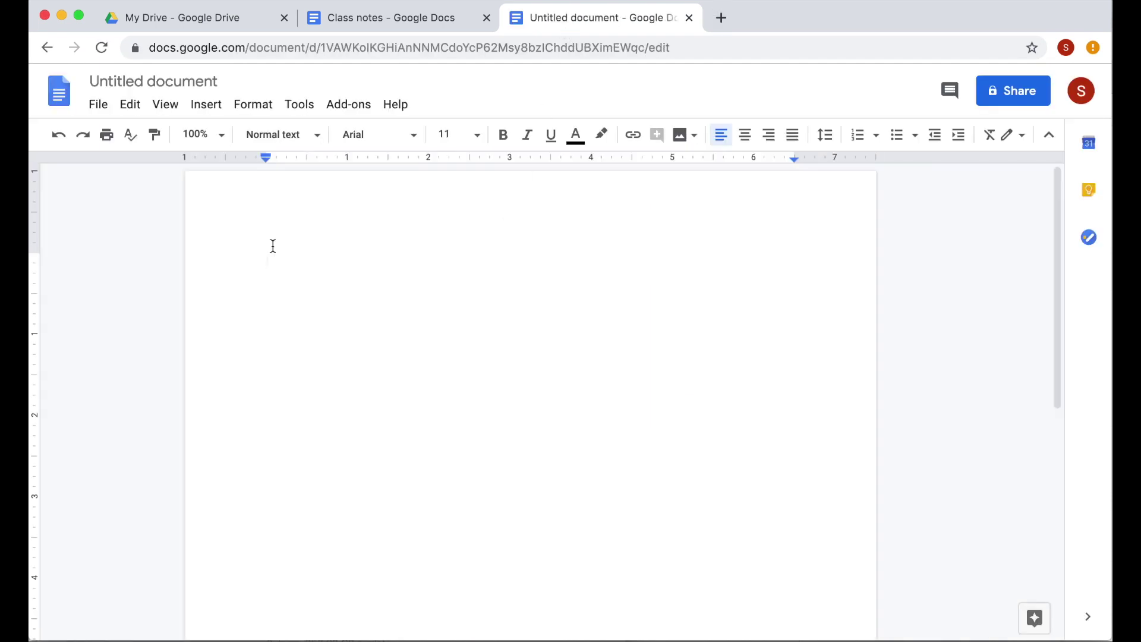
Write 'Test Document' in the new doc, title it 'test', and go back to My Drive.
{"action": "type", "text": "Test Document"}
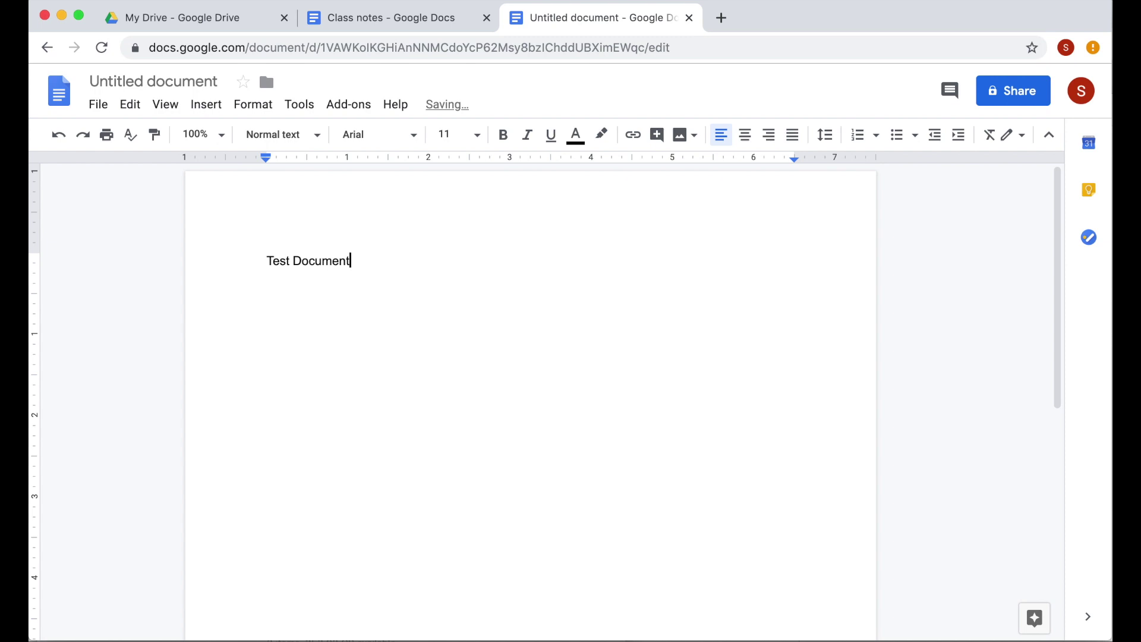
{"action": "left_click", "coordinate": [181, 82]}
{"action": "type", "text": "test"}
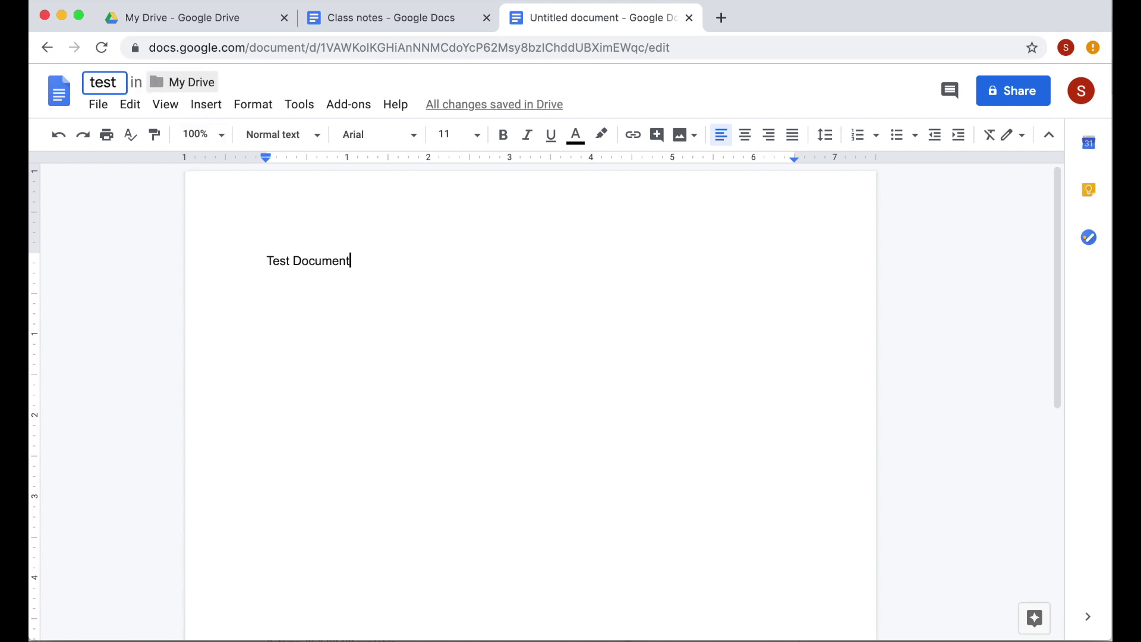
{"action": "left_click", "coordinate": [342, 290]}
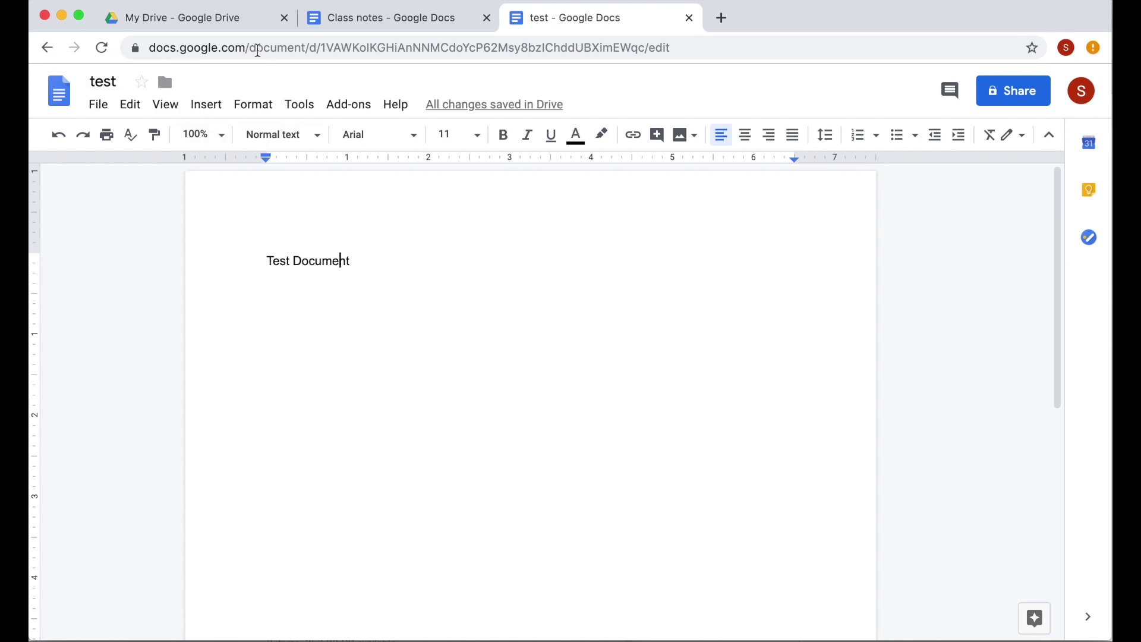
{"action": "left_click", "coordinate": [236, 25]}
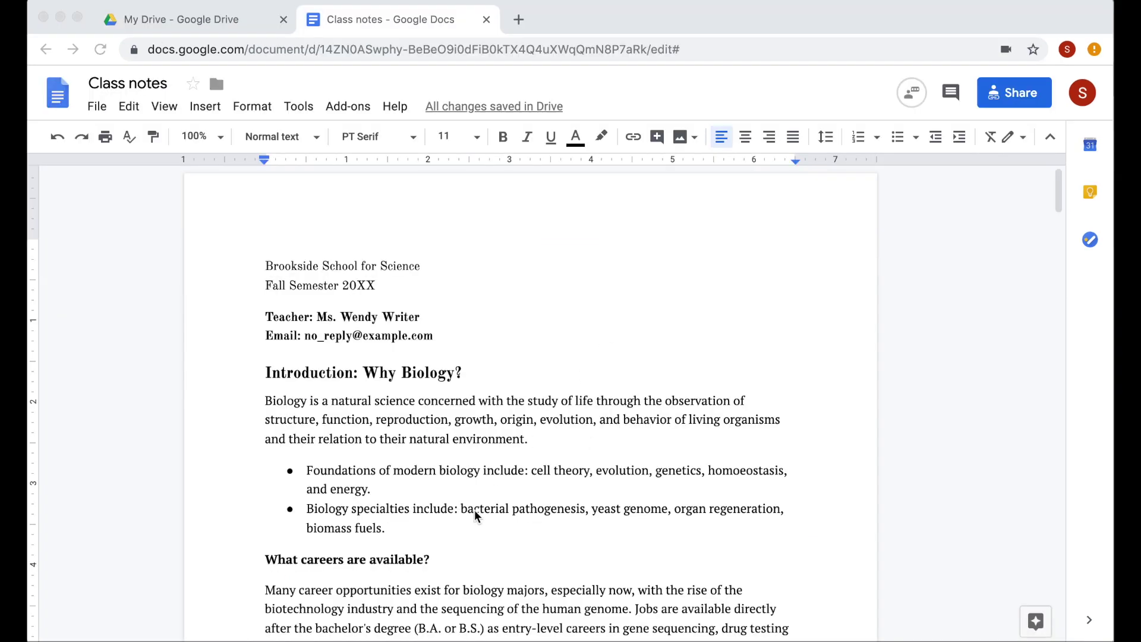
Insert page breaks before the 'Anatomy' and 'Gross Anatomy' headings in Class notes.
{"action": "scroll", "coordinate": [459, 534], "scroll_direction": "down", "scroll_amount": 5}
{"action": "left_click", "coordinate": [266, 424]}
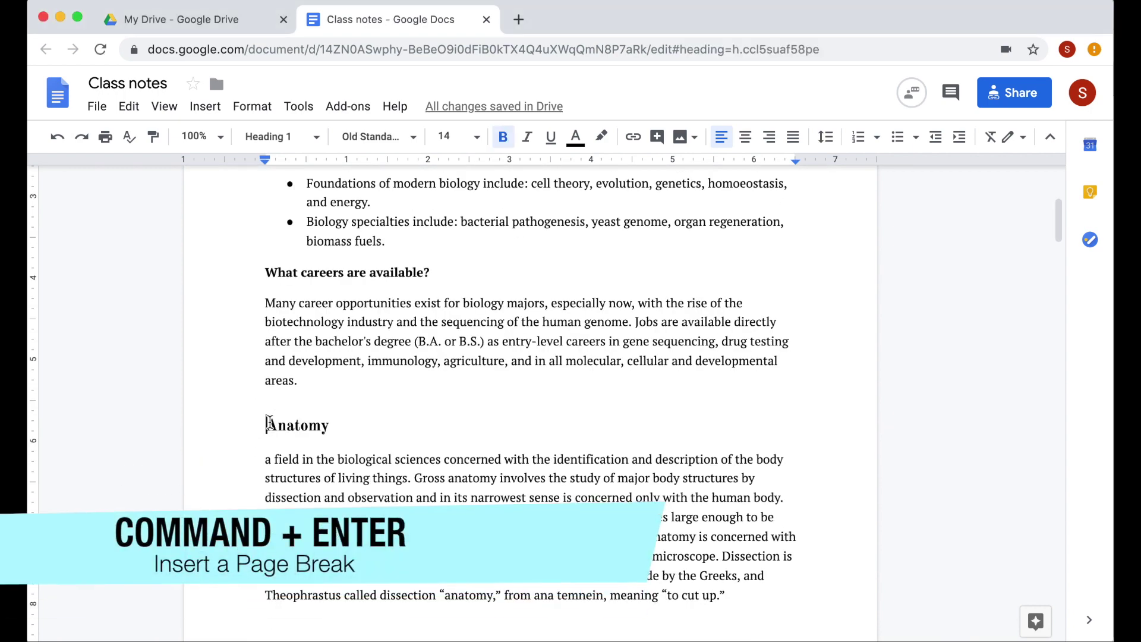
{"action": "key", "text": "super+Return"}
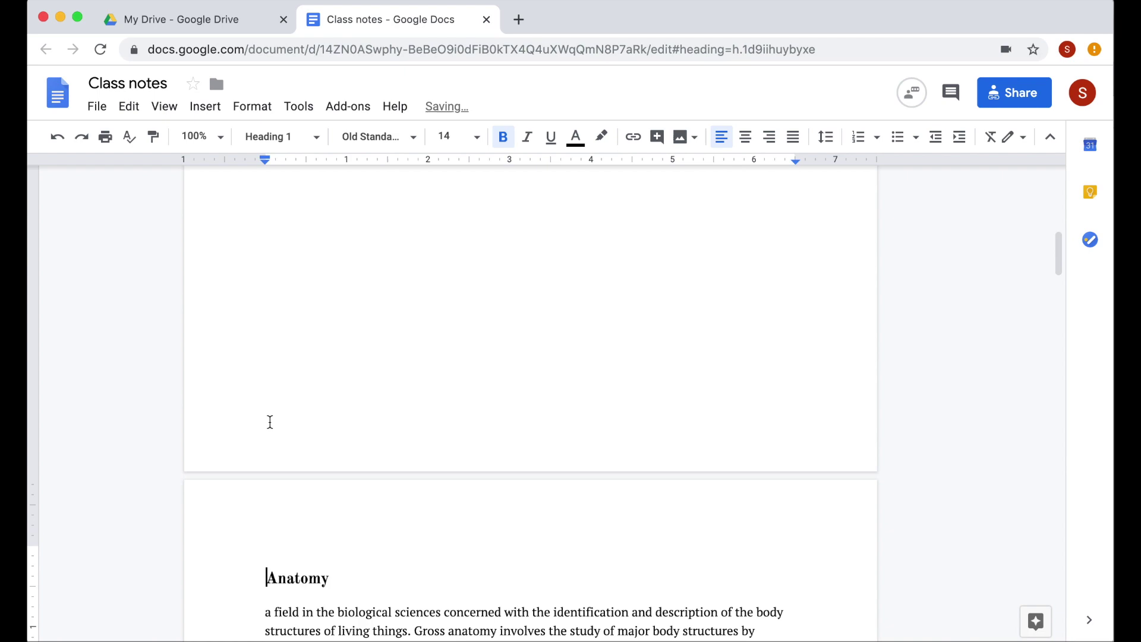
{"action": "scroll", "coordinate": [270, 422], "scroll_direction": "down", "scroll_amount": 6}
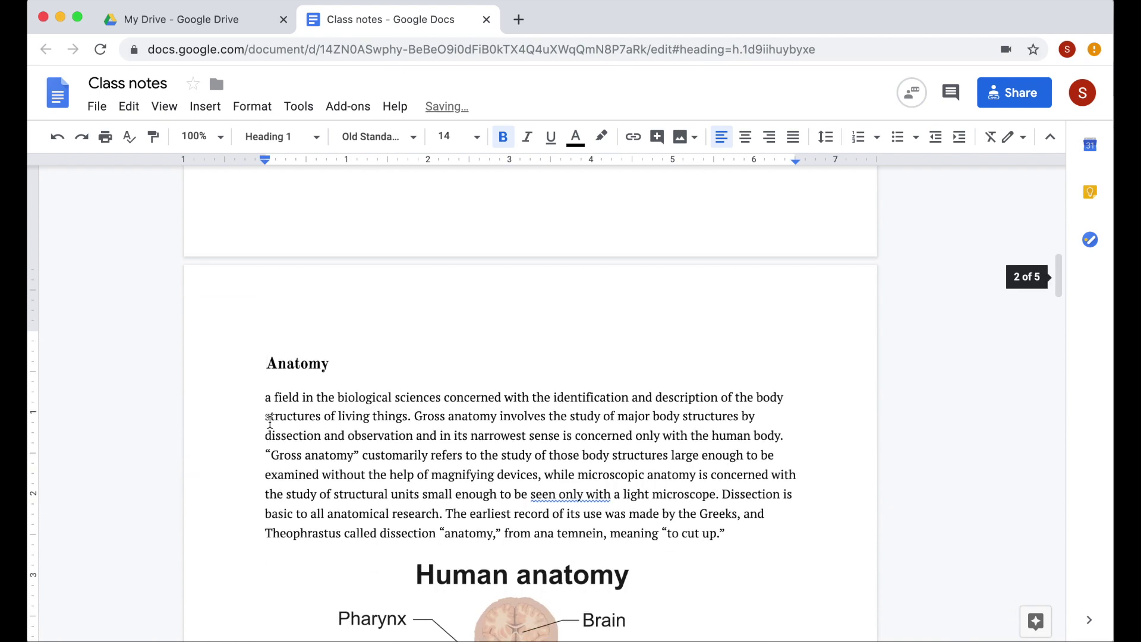
{"action": "scroll", "coordinate": [270, 422], "scroll_direction": "down", "scroll_amount": 8}
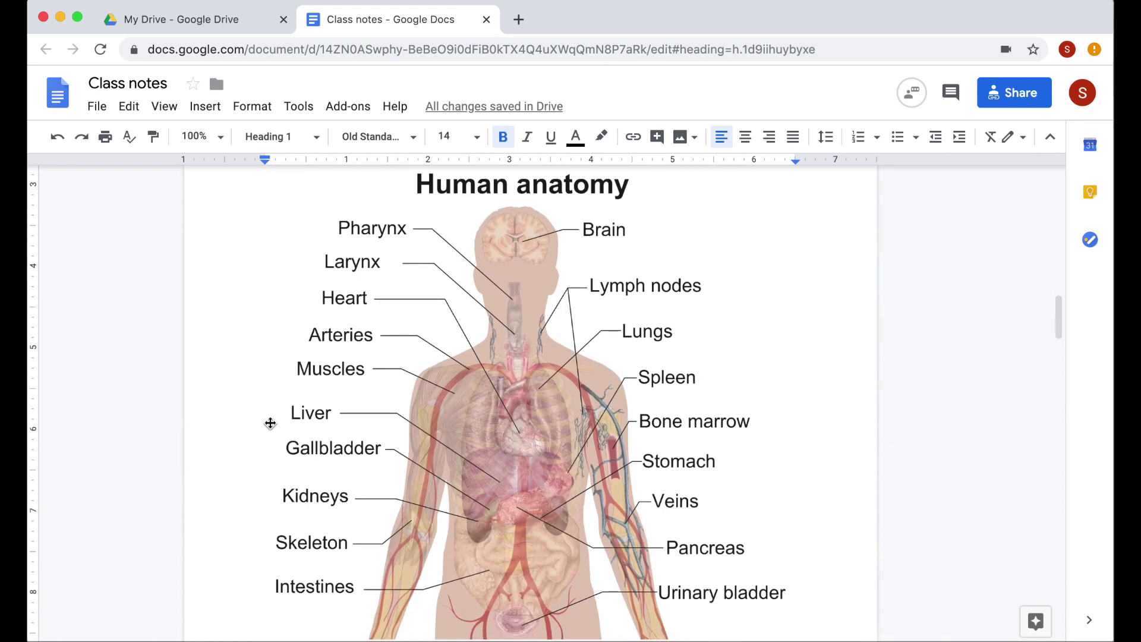
{"action": "left_click", "coordinate": [265, 407]}
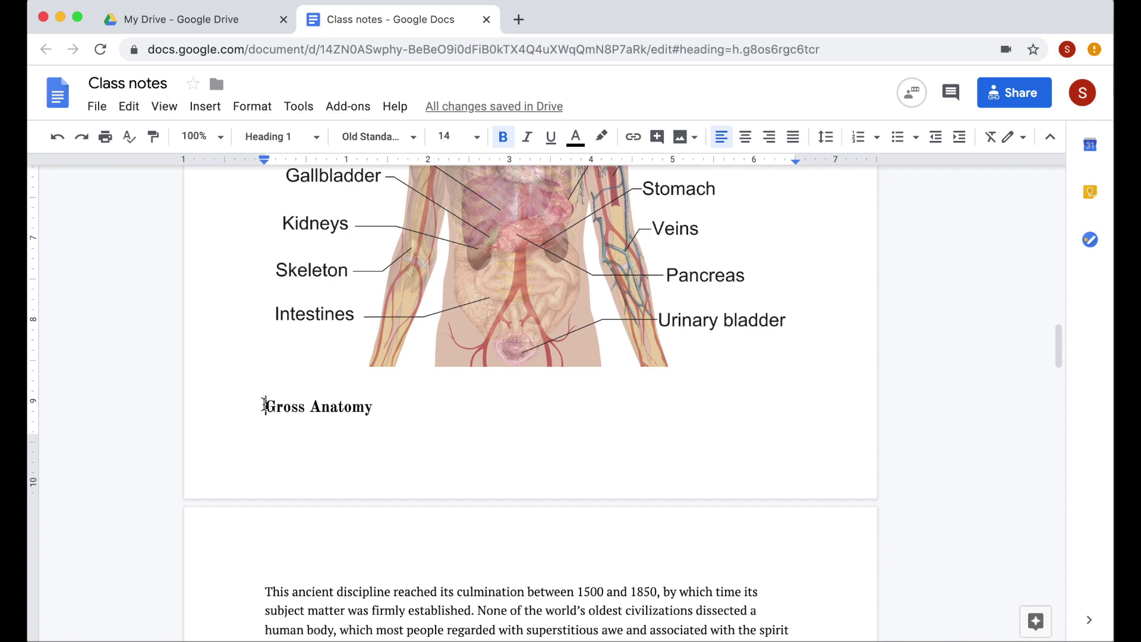
{"action": "key", "text": "ctrl+Return"}
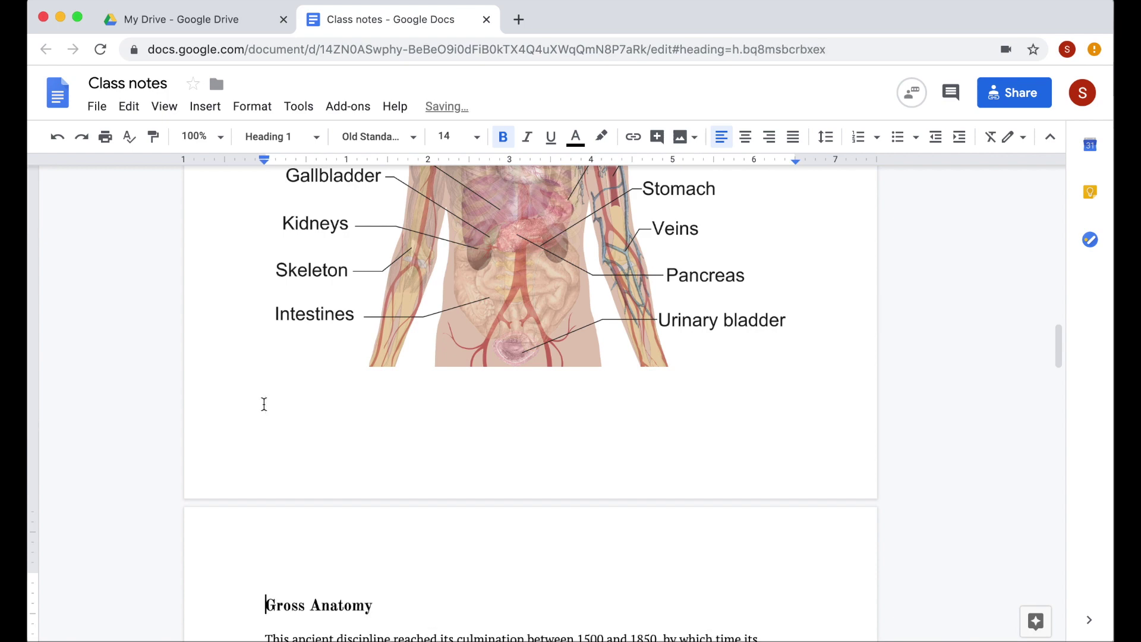
Copy the GoConqr 'How to Study Biology' heading and 'Learn the Terminology' tip, then return to Class notes.
{"action": "scroll", "coordinate": [264, 404], "scroll_direction": "down", "scroll_amount": 4}
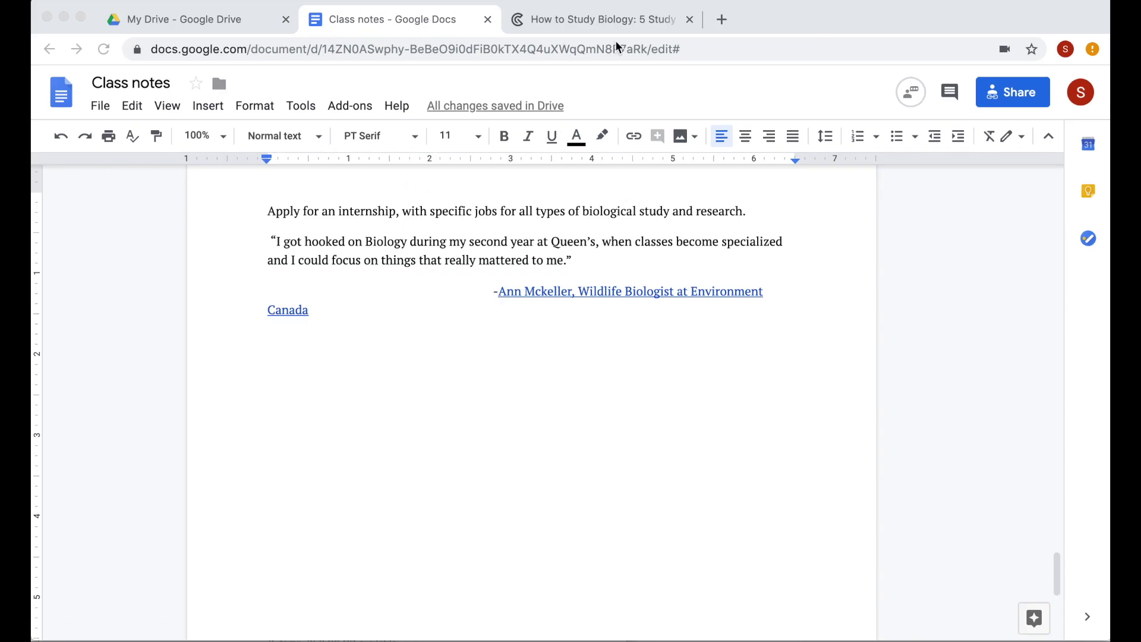
{"action": "left_click", "coordinate": [615, 22]}
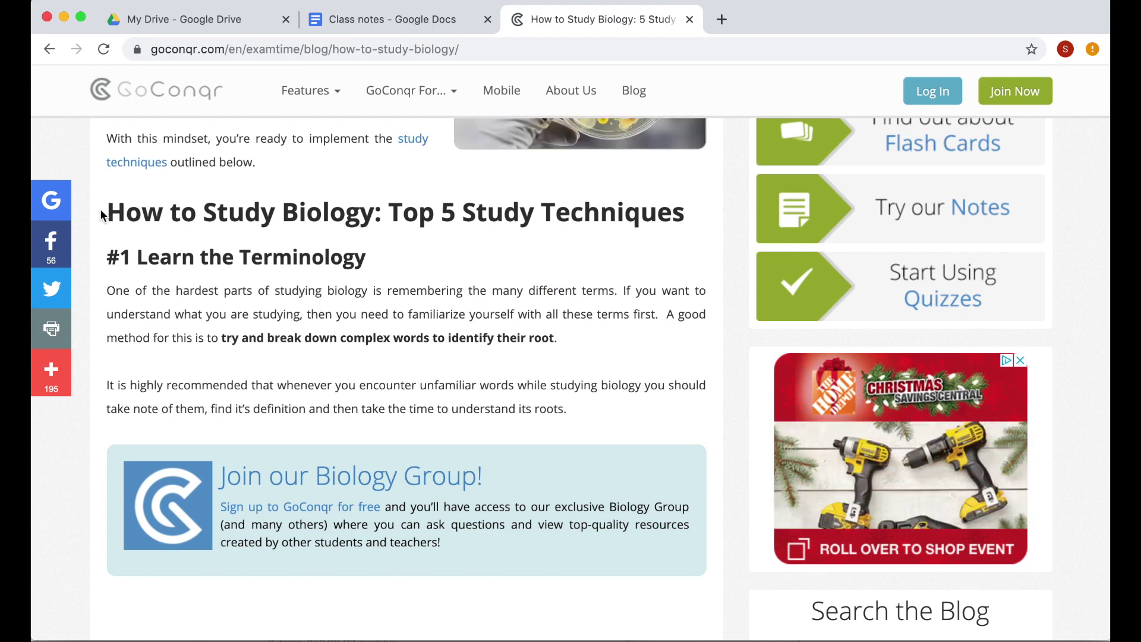
{"action": "left_click_drag", "start_coordinate": [106, 215], "coordinate": [606, 403]}
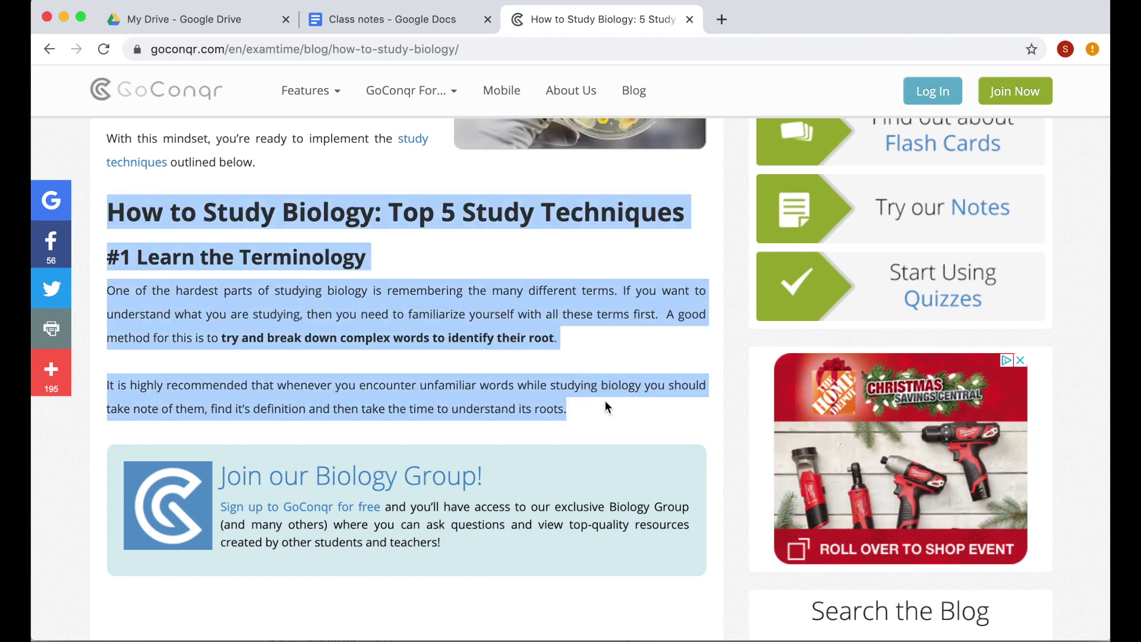
{"action": "left_click", "coordinate": [386, 20]}
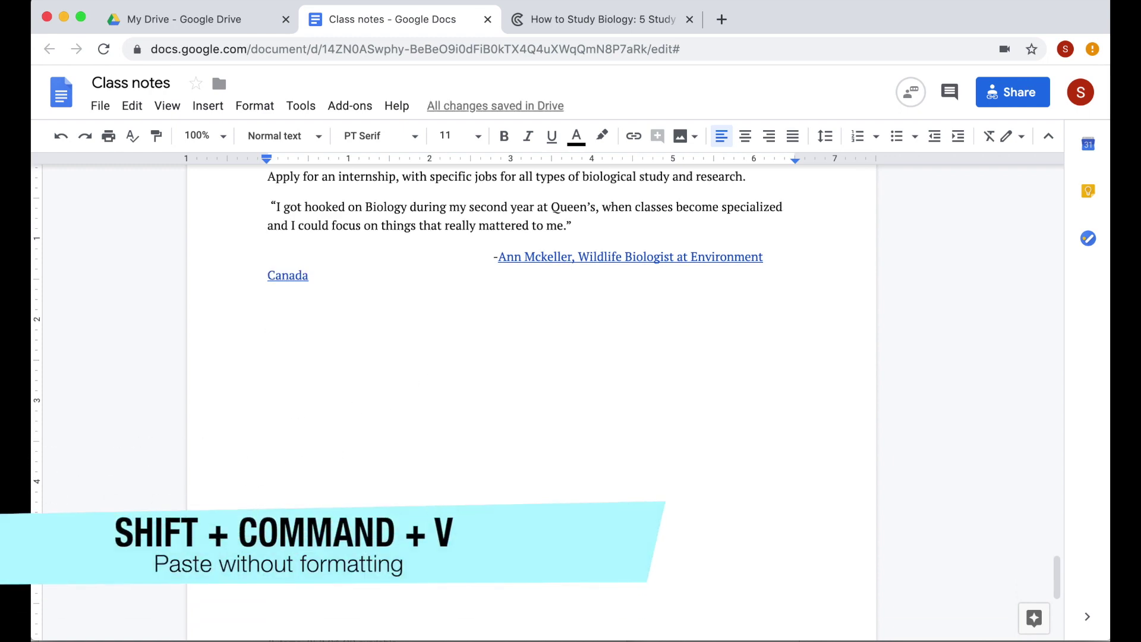
Paste the copied study-techniques heading and tip as unformatted text at the end of Class notes.
{"action": "key", "text": "shift+super+v"}
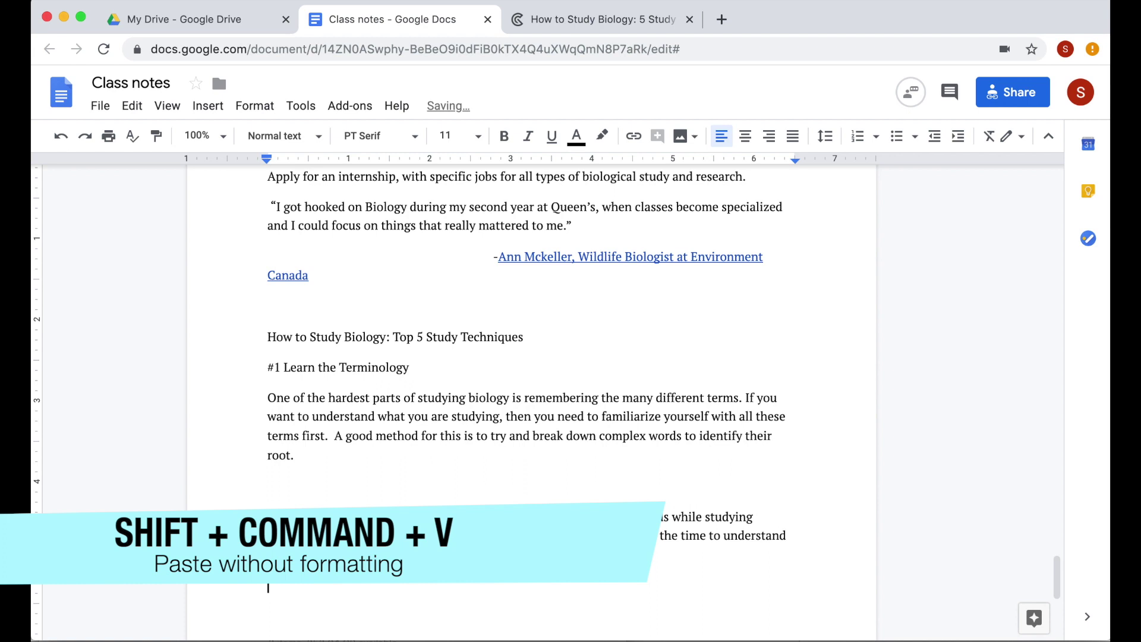
{"action": "scroll", "coordinate": [531, 393], "scroll_direction": "down", "scroll_amount": 1}
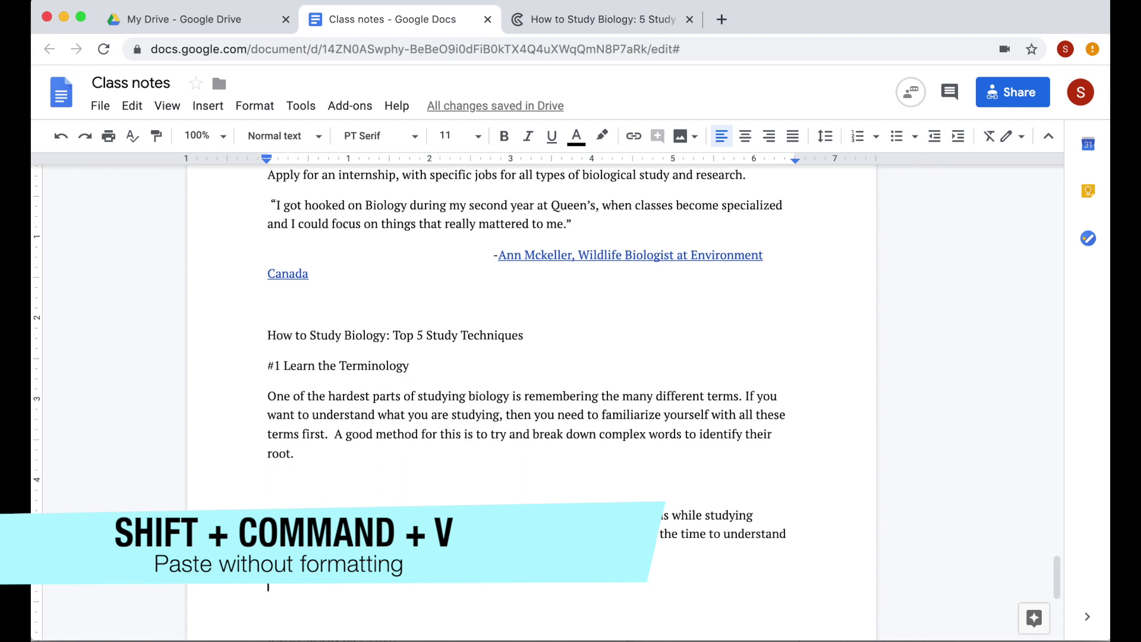
{"action": "left_click", "coordinate": [357, 367]}
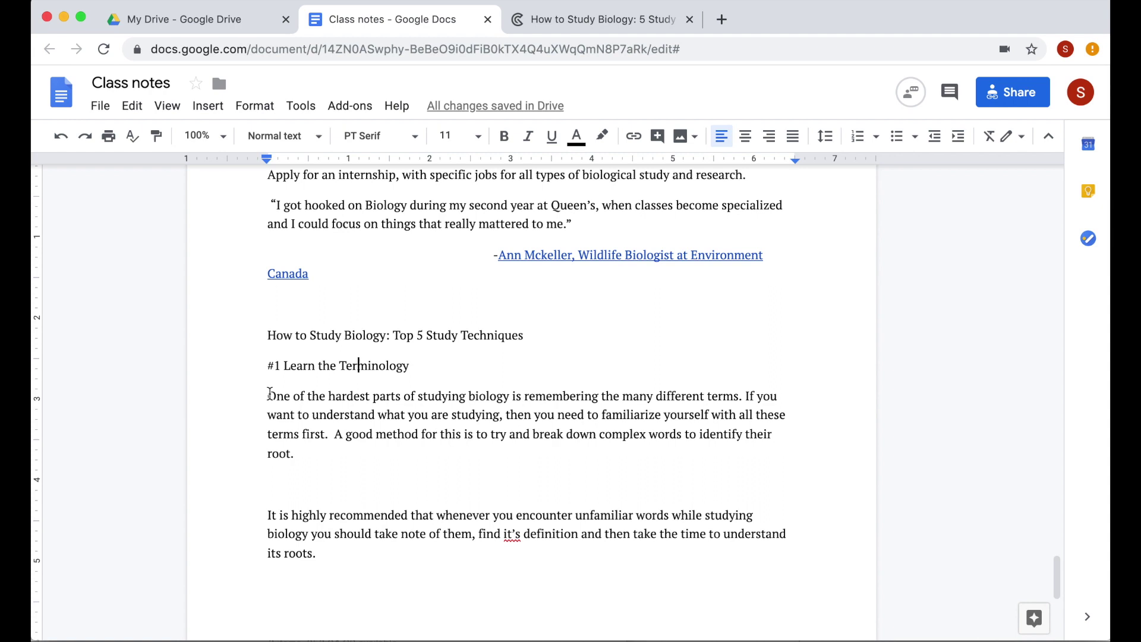
Link the '#1 Learn the Terminology' line to the copied GoConqr article URL.
{"action": "left_click_drag", "start_coordinate": [269, 365], "coordinate": [418, 359]}
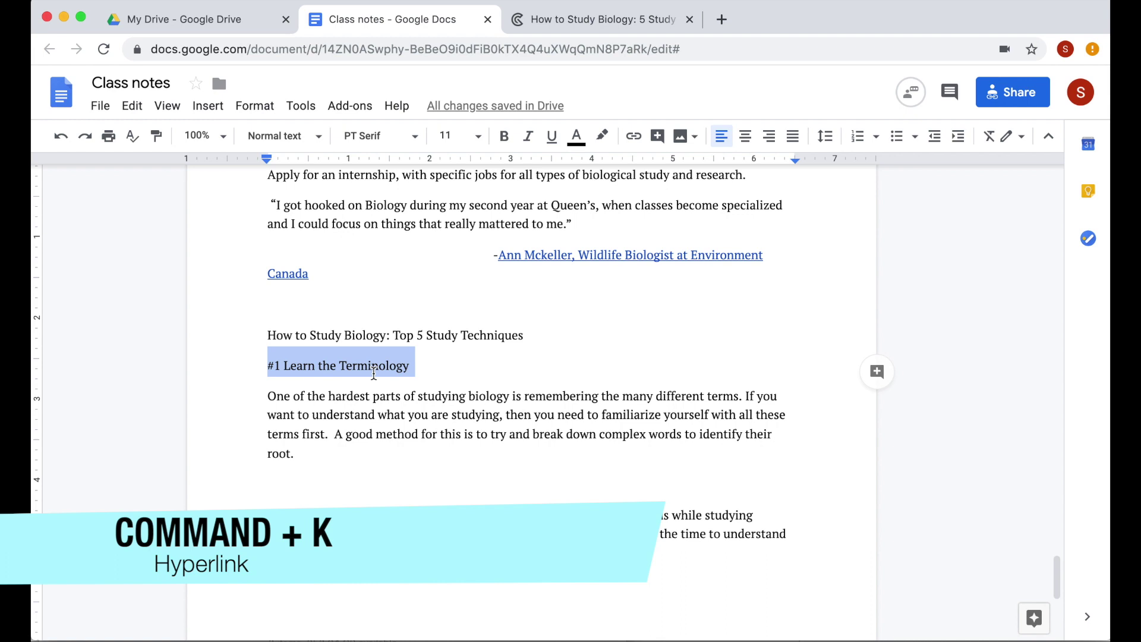
{"action": "key", "text": "super+k"}
{"action": "key", "text": "super+v"}
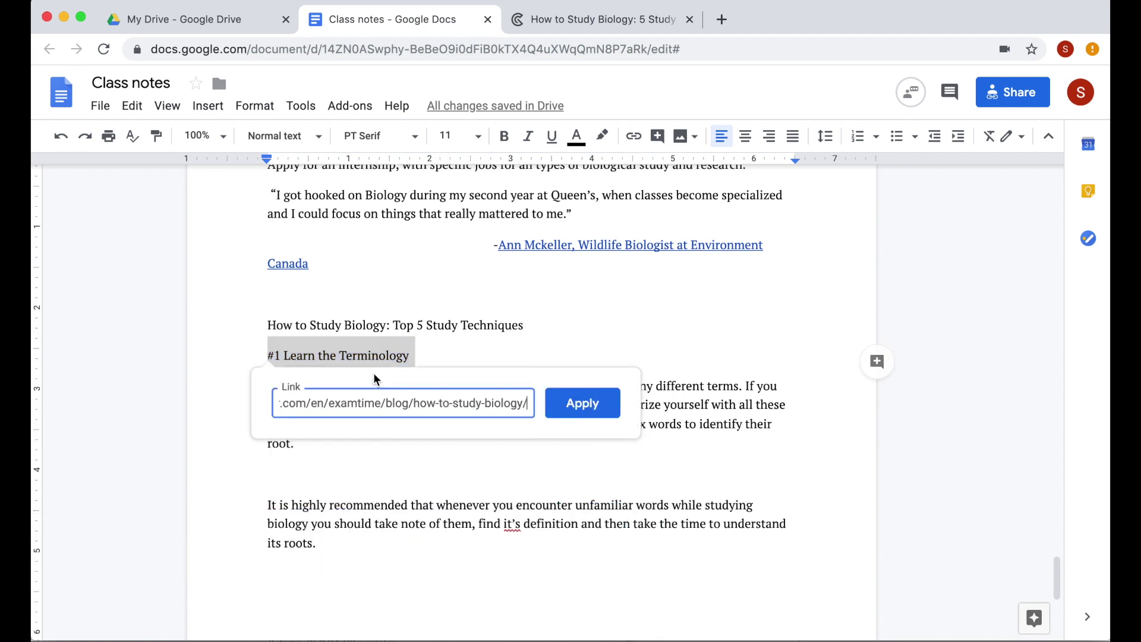
{"action": "left_click", "coordinate": [582, 403]}
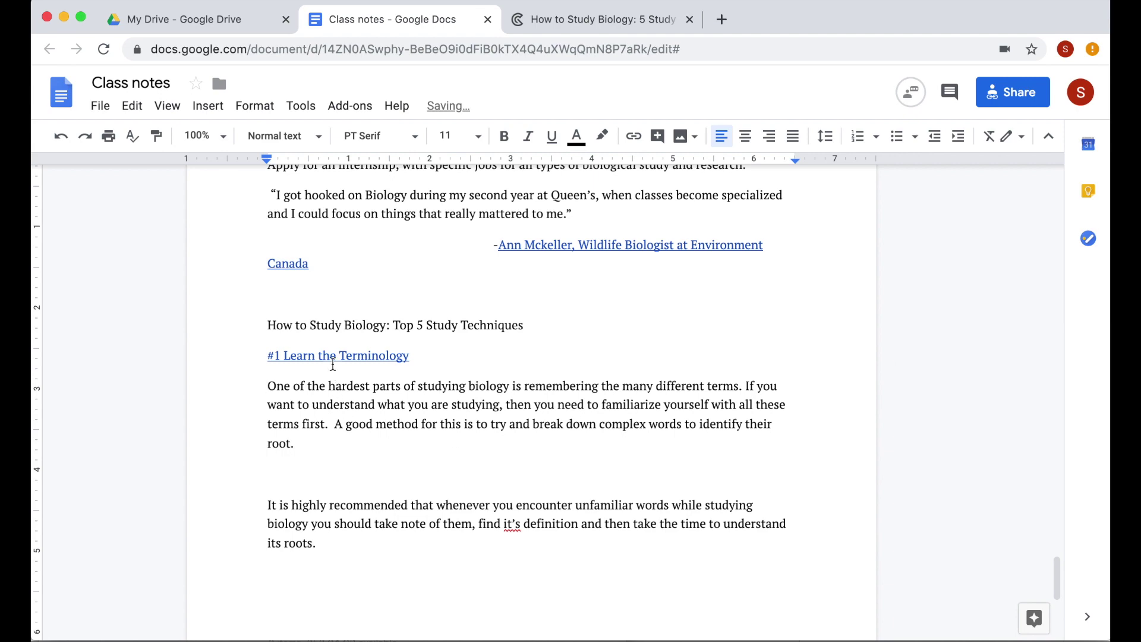
{"action": "left_click", "coordinate": [333, 356]}
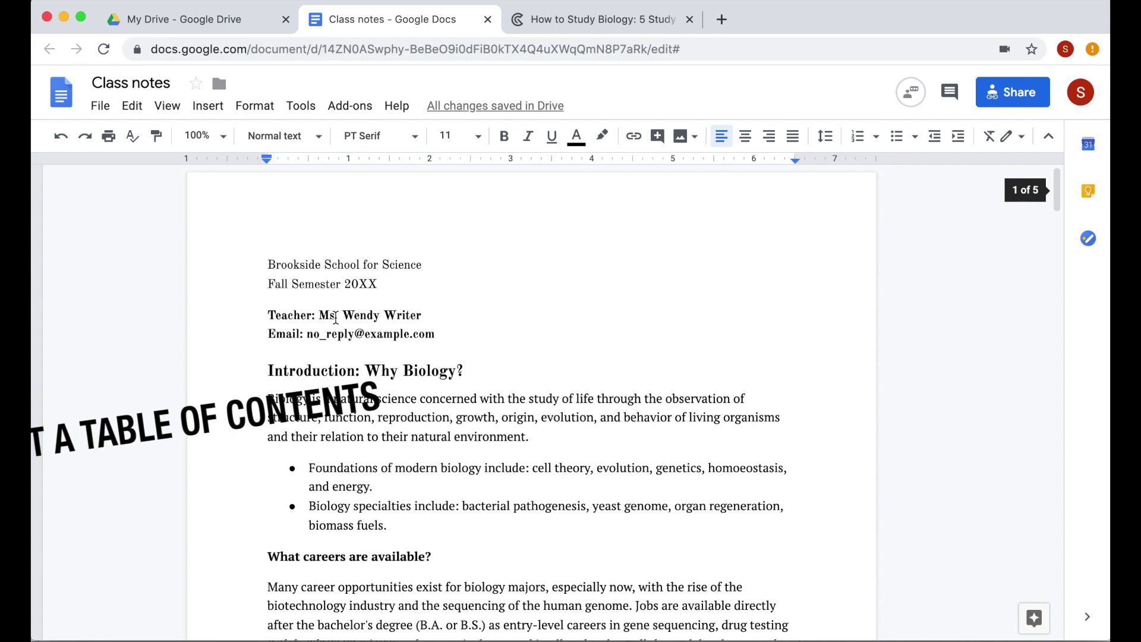
Insert a table of contents with page numbers on the top line of Class notes.
{"action": "left_click", "coordinate": [277, 233]}
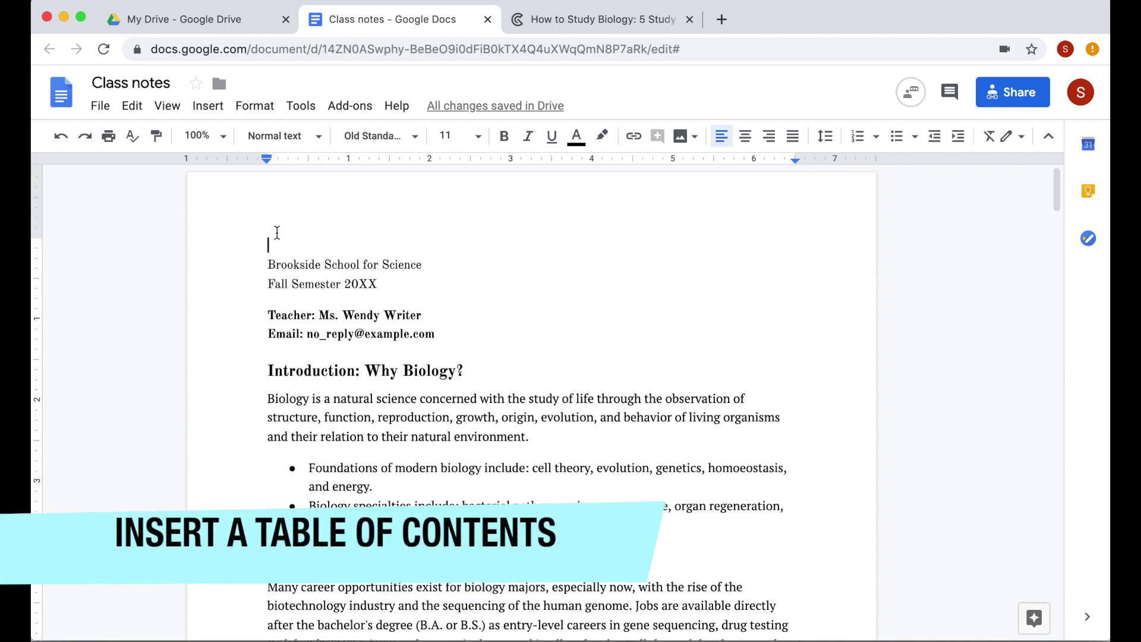
{"action": "left_click", "coordinate": [202, 108]}
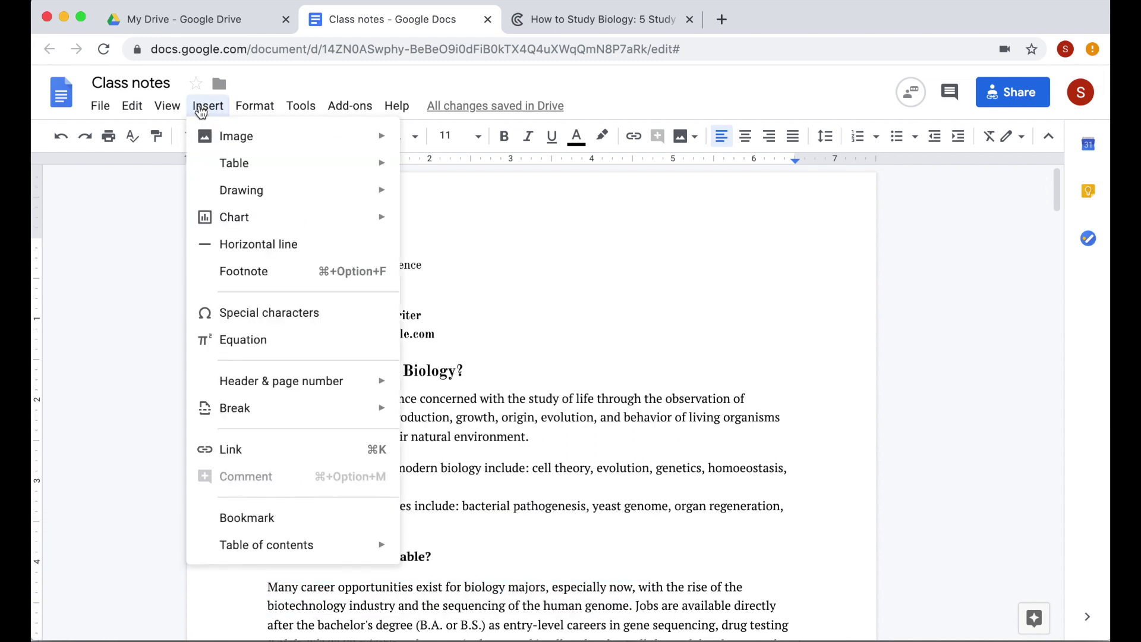
{"action": "mouse_move", "coordinate": [364, 545]}
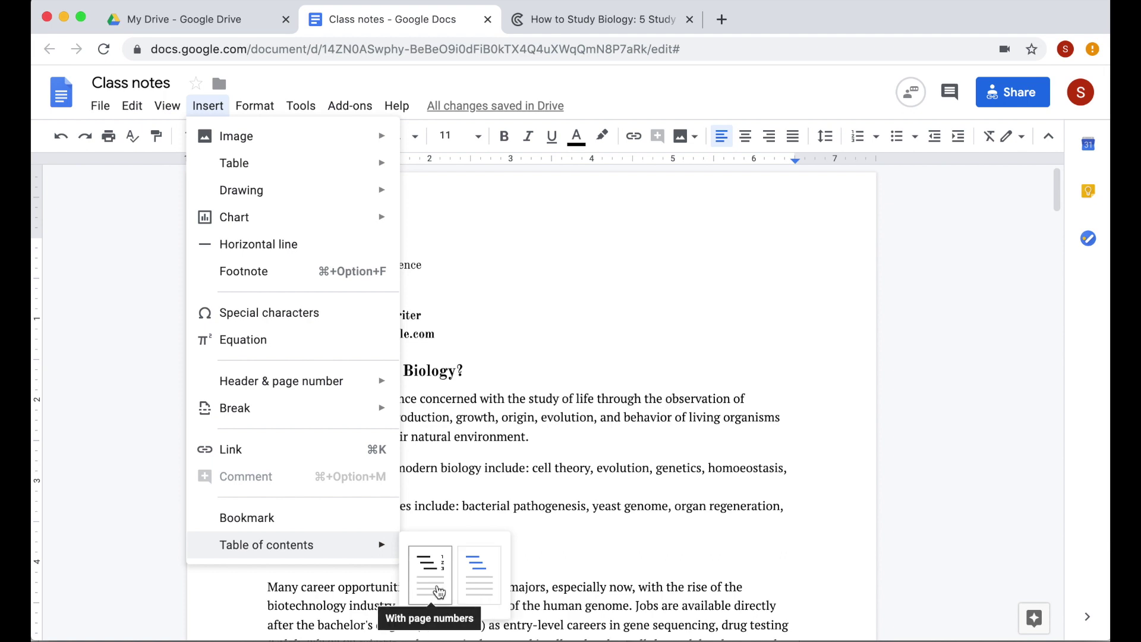
{"action": "left_click", "coordinate": [438, 591]}
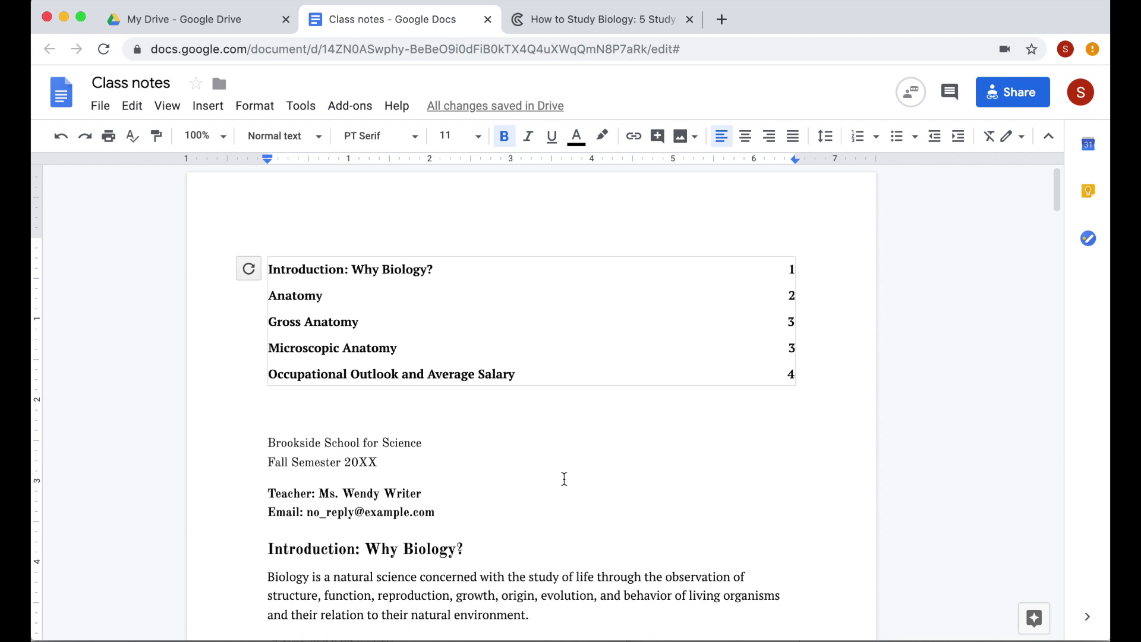
Select the 'What careers are available?' line and apply the Heading 1 style to it.
{"action": "double_click", "coordinate": [332, 549]}
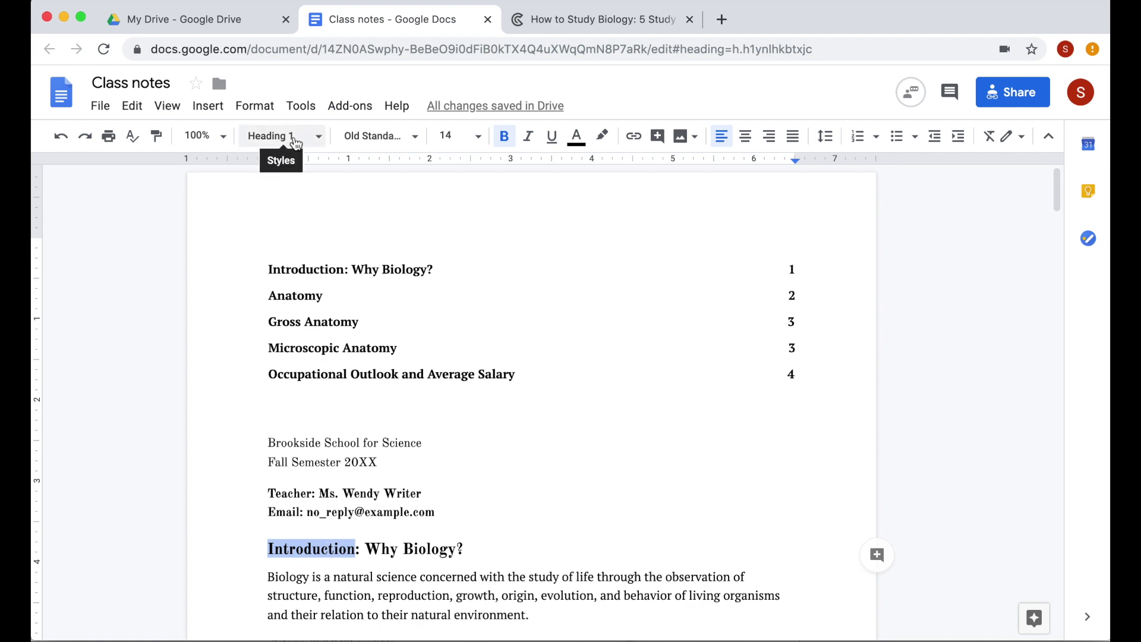
{"action": "scroll", "coordinate": [390, 531], "scroll_direction": "down", "scroll_amount": 1}
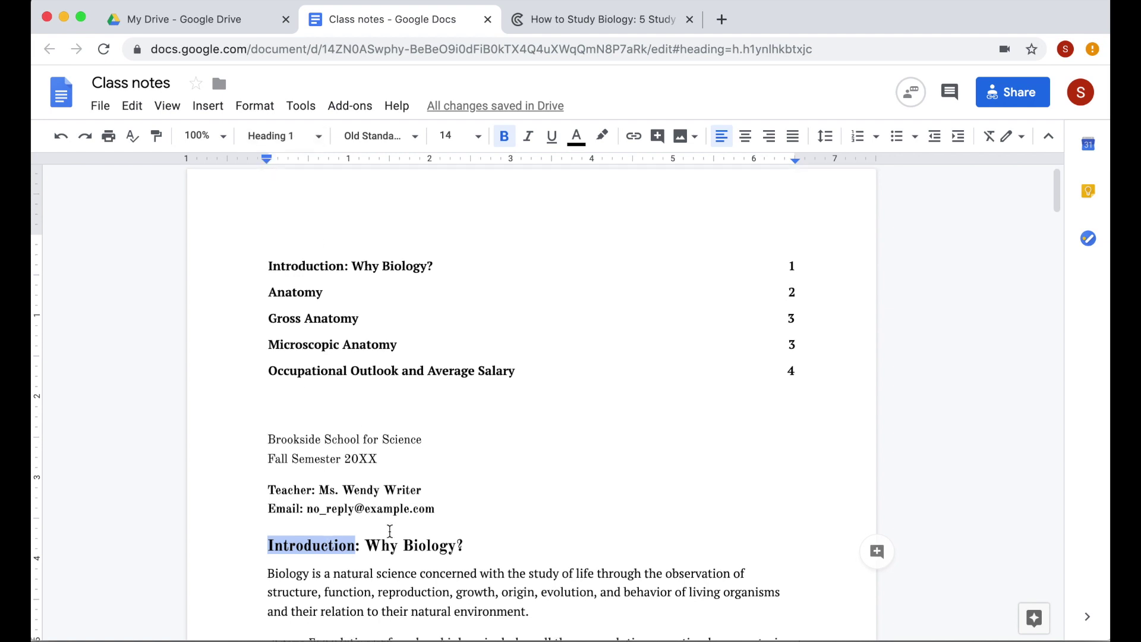
{"action": "scroll", "coordinate": [390, 531], "scroll_direction": "down", "scroll_amount": 5}
{"action": "left_click", "coordinate": [378, 560]}
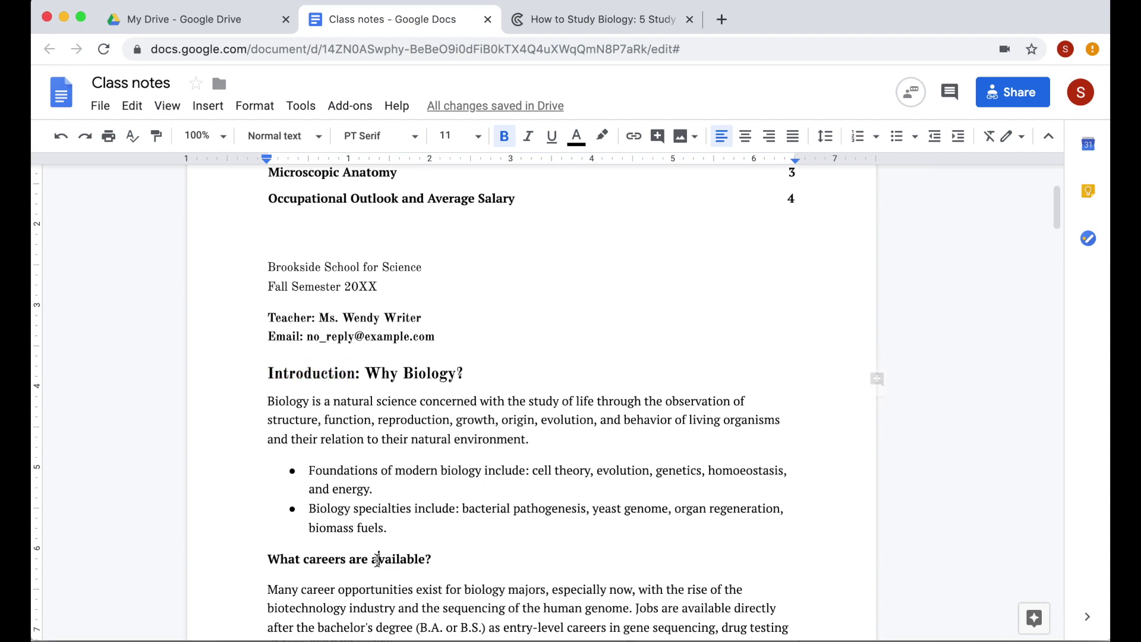
{"action": "scroll", "coordinate": [378, 560], "scroll_direction": "down", "scroll_amount": 3}
{"action": "left_click_drag", "start_coordinate": [269, 474], "coordinate": [438, 475]}
{"action": "scroll", "coordinate": [403, 494], "scroll_direction": "up", "scroll_amount": 1}
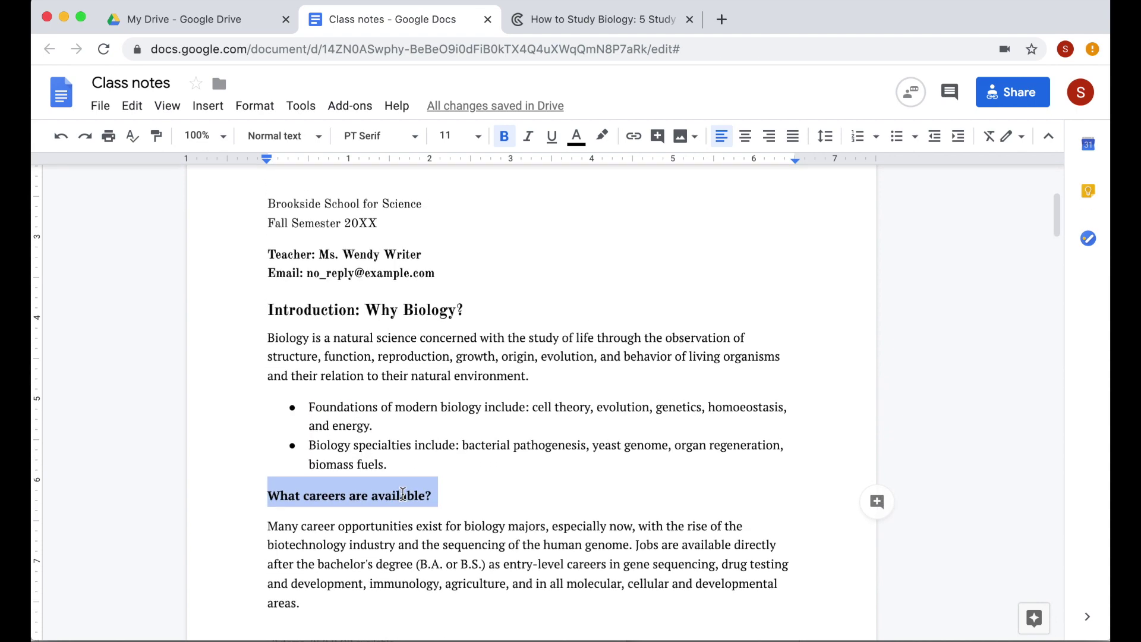
{"action": "scroll", "coordinate": [403, 495], "scroll_direction": "down", "scroll_amount": 3}
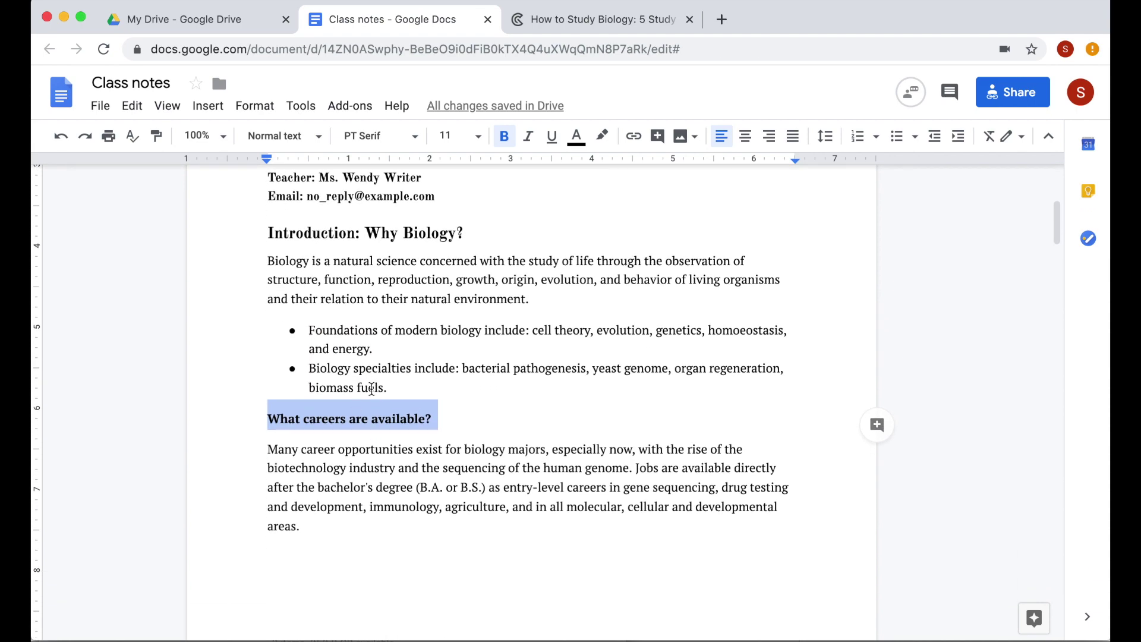
{"action": "left_click", "coordinate": [320, 137]}
{"action": "mouse_move", "coordinate": [349, 324]}
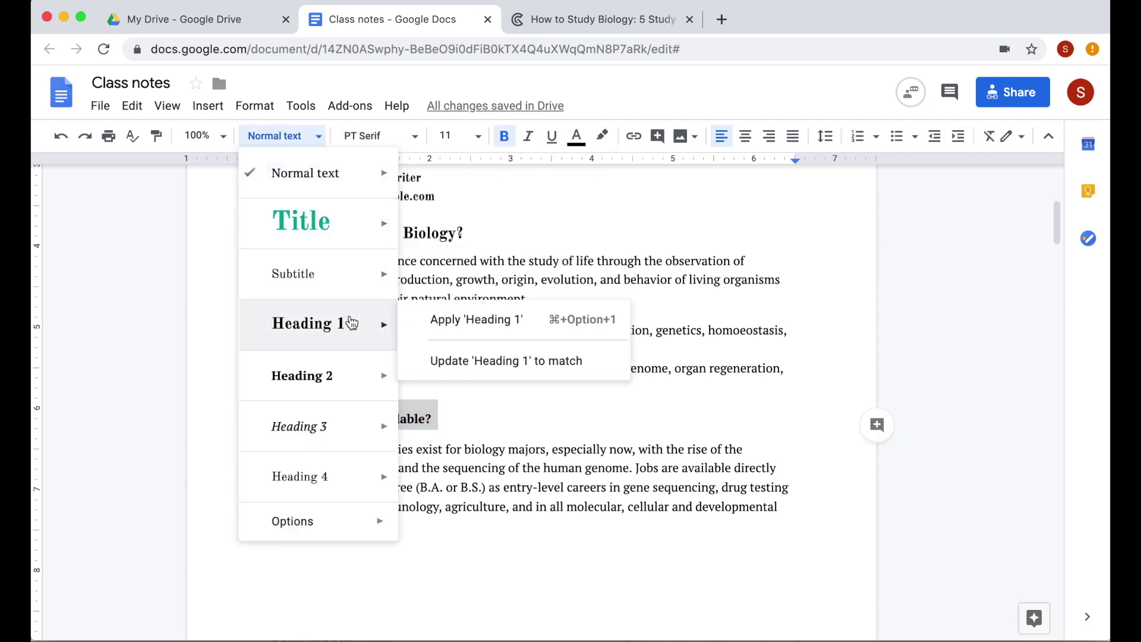
{"action": "left_click", "coordinate": [481, 324]}
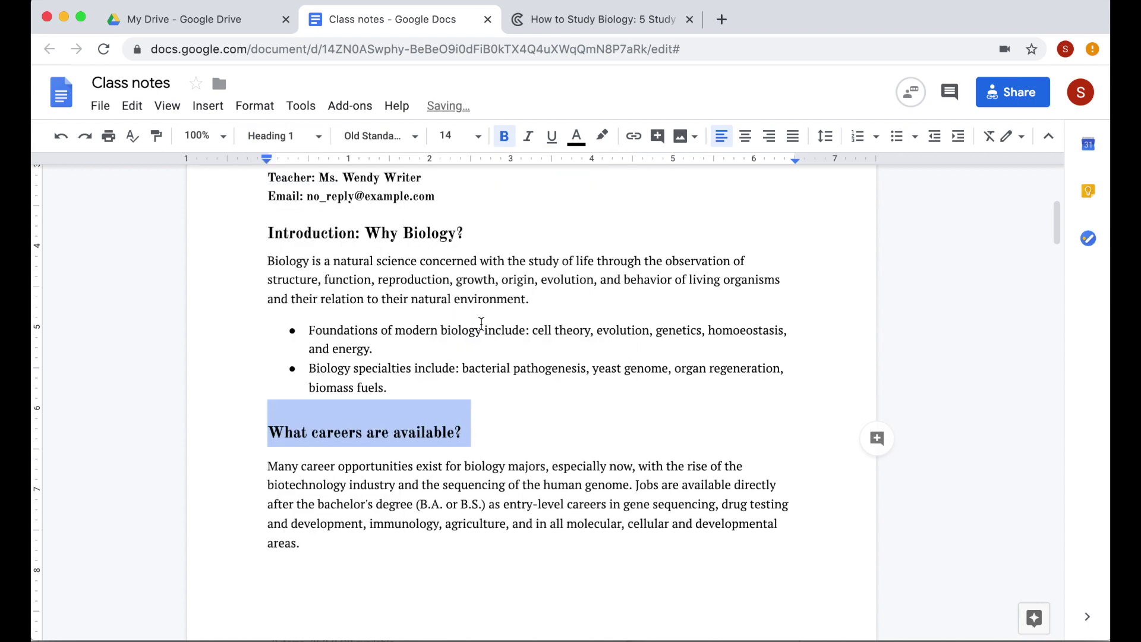
Refresh the table of contents so it lists 'What careers are available?' as a sixth entry.
{"action": "scroll", "coordinate": [482, 324], "scroll_direction": "up", "scroll_amount": 5}
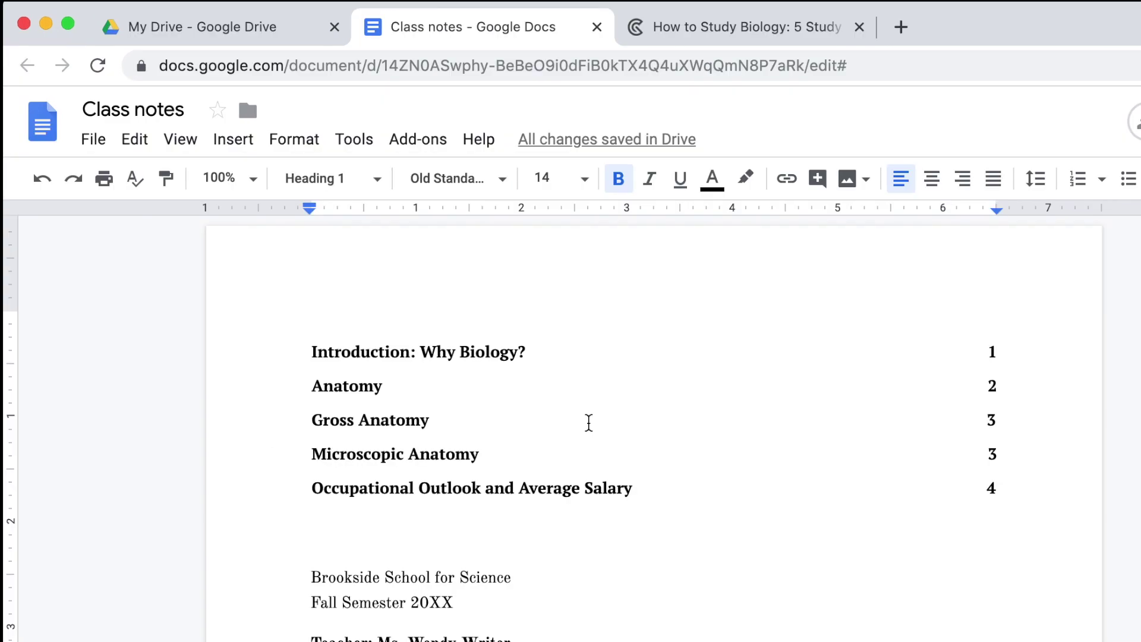
{"action": "left_click", "coordinate": [535, 393]}
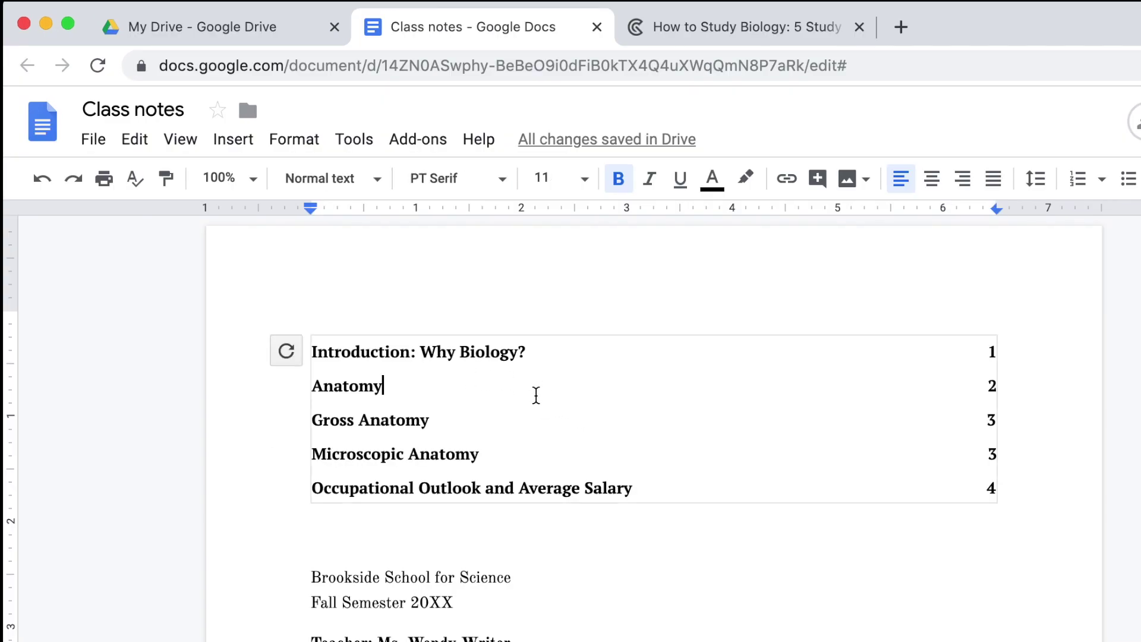
{"action": "left_click", "coordinate": [286, 352]}
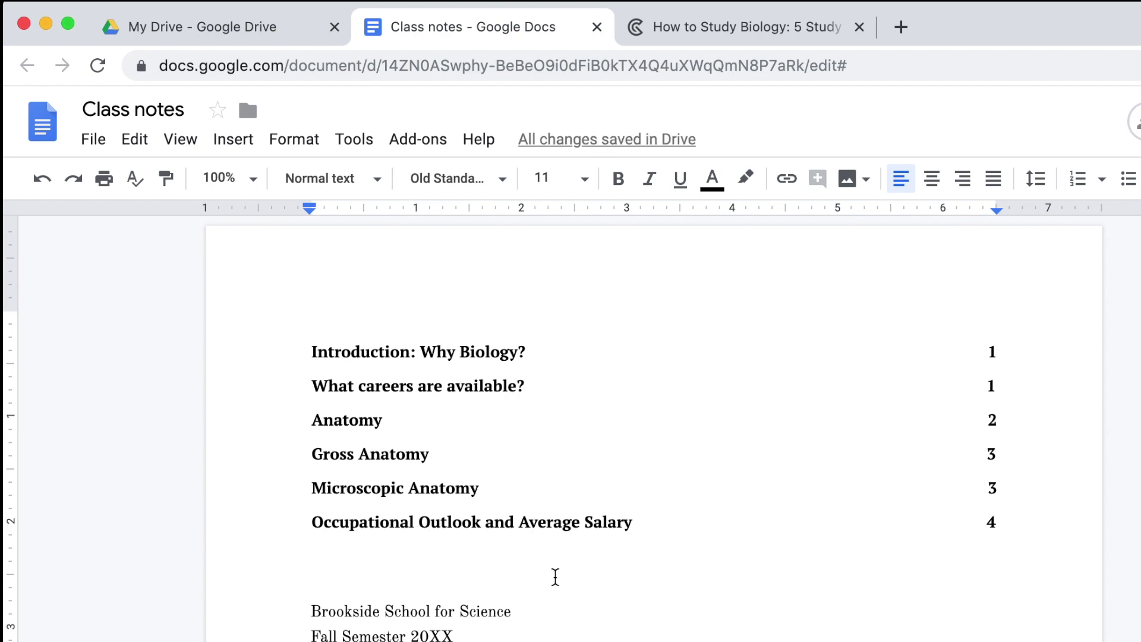
{"action": "scroll", "coordinate": [555, 578], "scroll_direction": "down", "scroll_amount": 1}
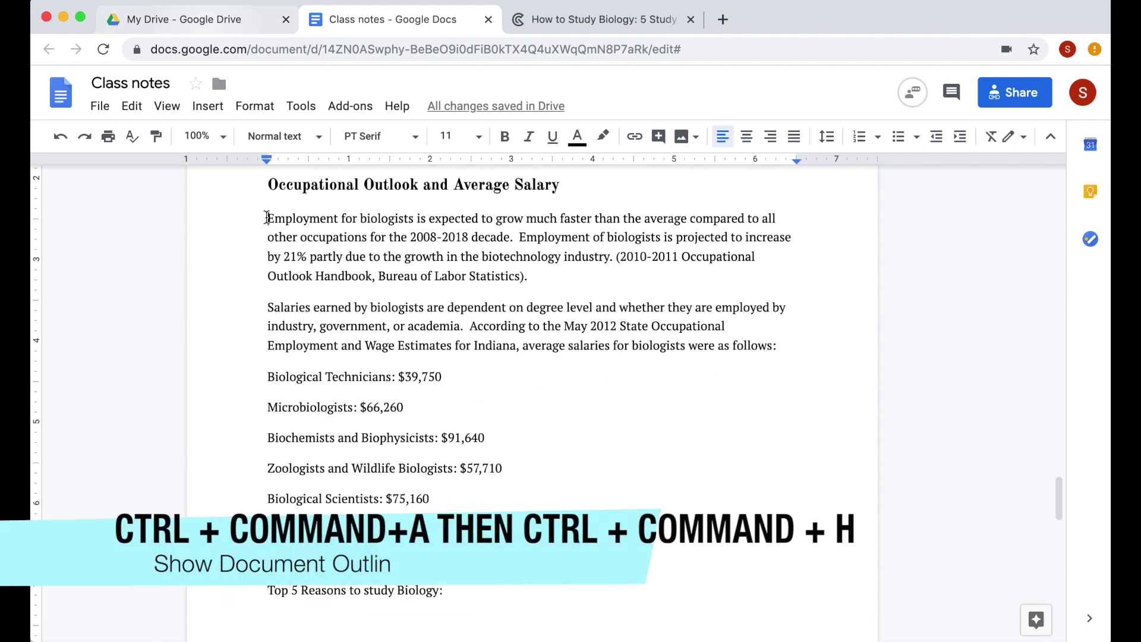
{"action": "key", "text": "ctrl+super+a"}
{"action": "key", "text": "ctrl+super+h"}
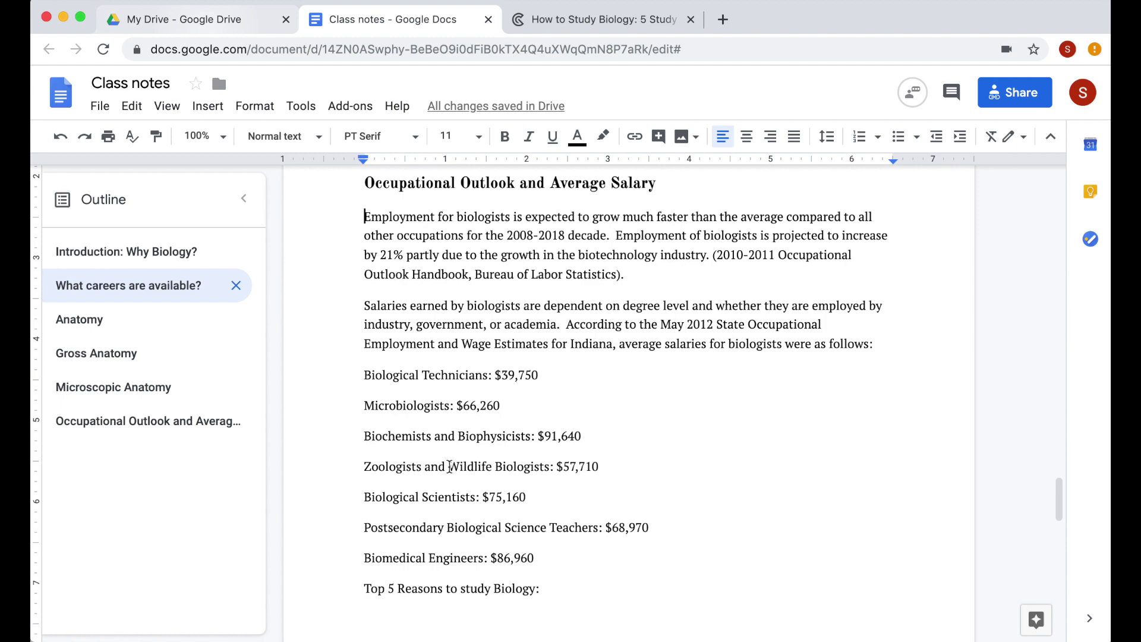
{"action": "scroll", "coordinate": [450, 467], "scroll_direction": "down", "scroll_amount": 5}
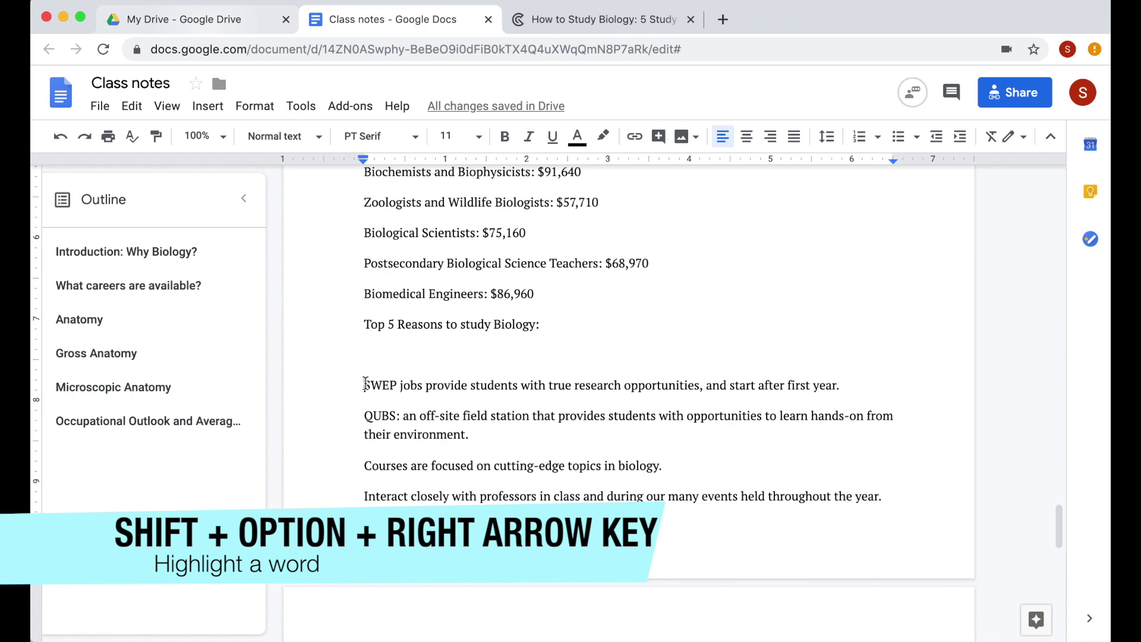
{"action": "key", "text": "shift+alt+Right"}
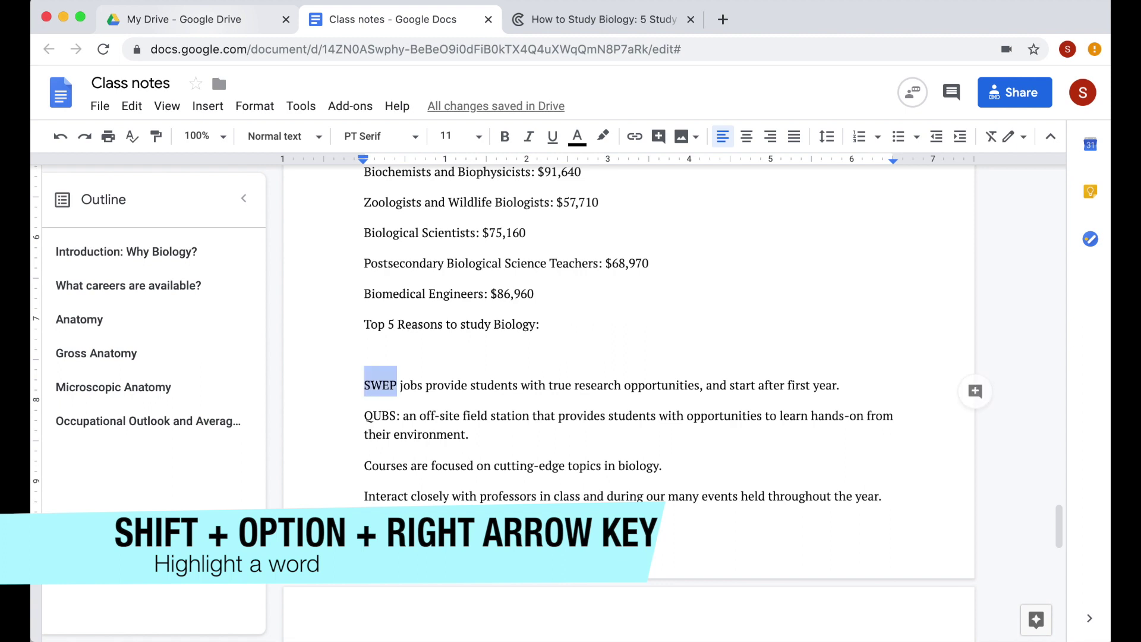
{"action": "key", "text": "shift+alt+Right"}
{"action": "key", "text": "shift+alt+Right"}
{"action": "key", "text": "shift+alt+Right"}
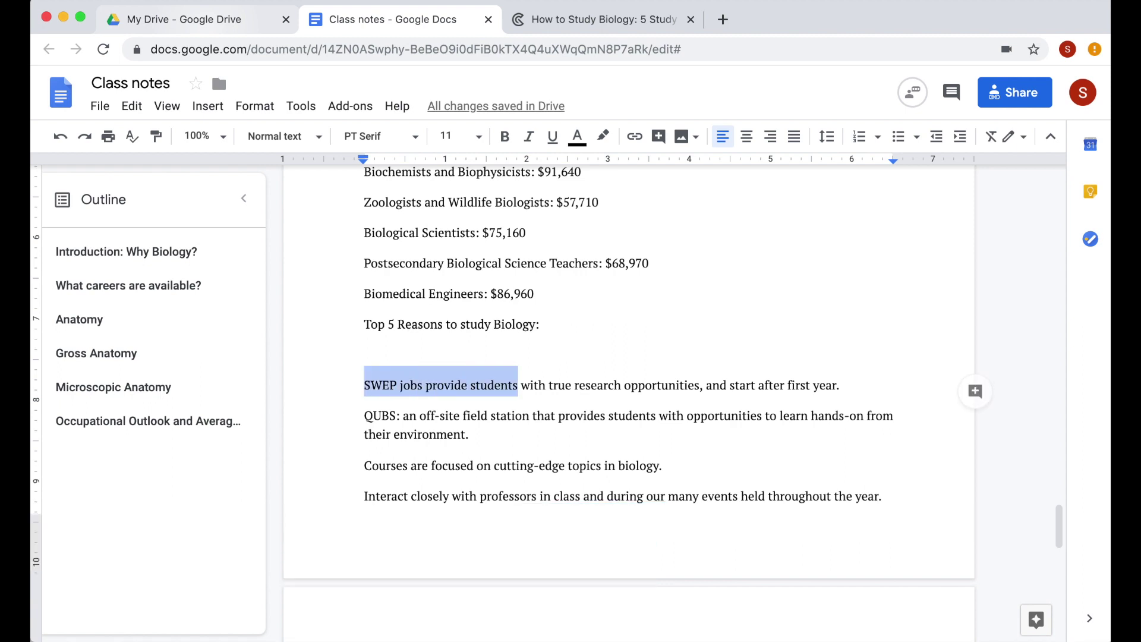
{"action": "key", "text": "shift+alt+Right"}
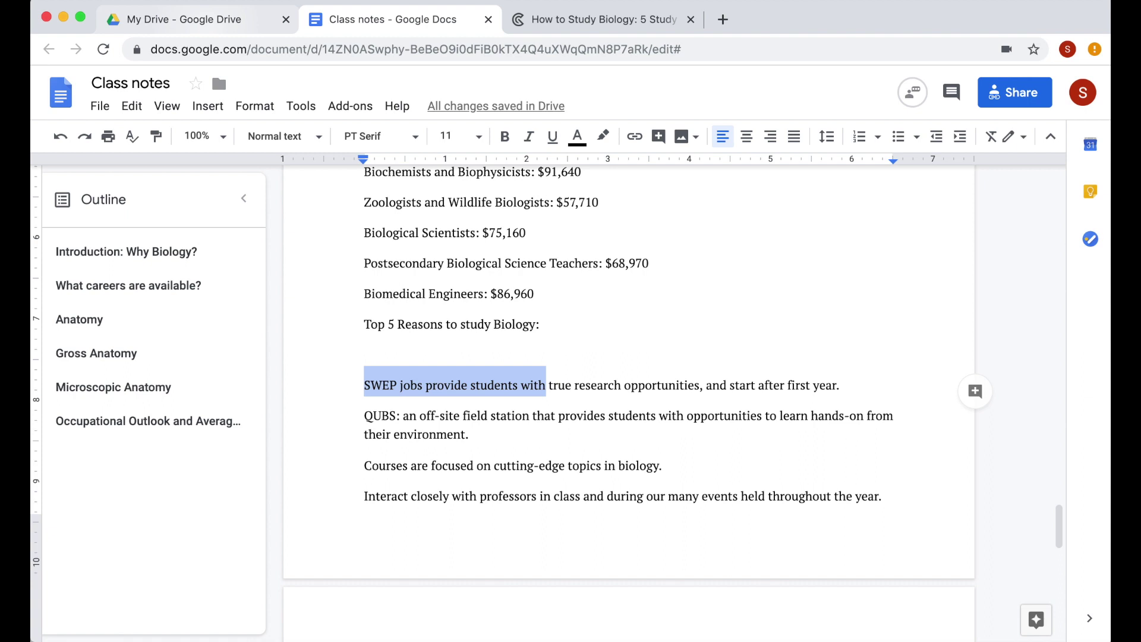
{"action": "key", "text": "Left"}
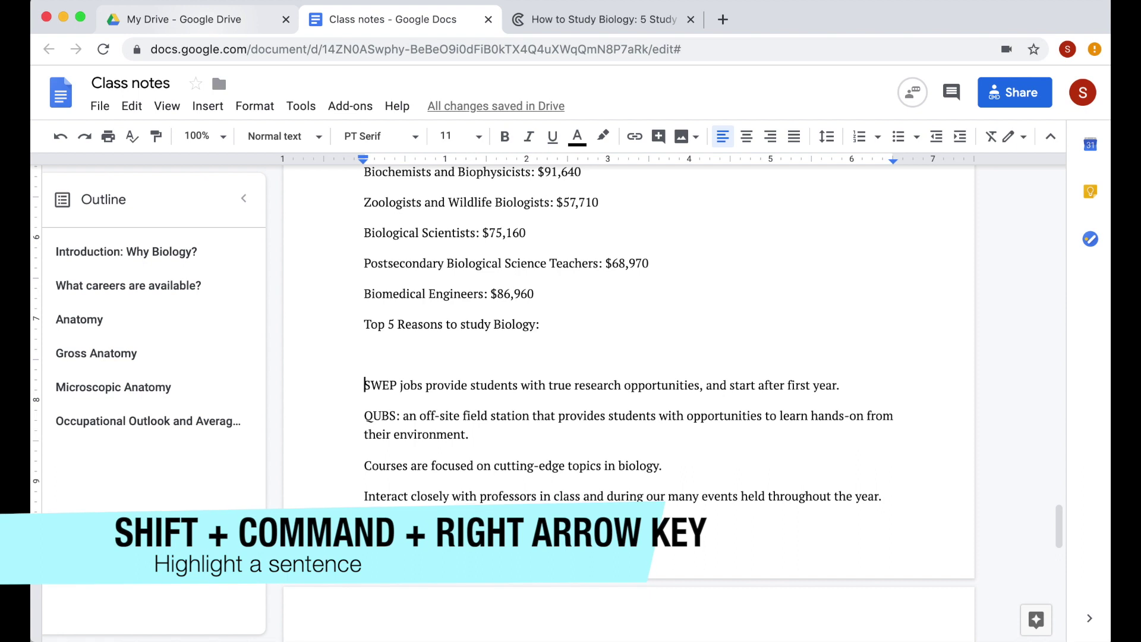
{"action": "key", "text": "shift+super+Right"}
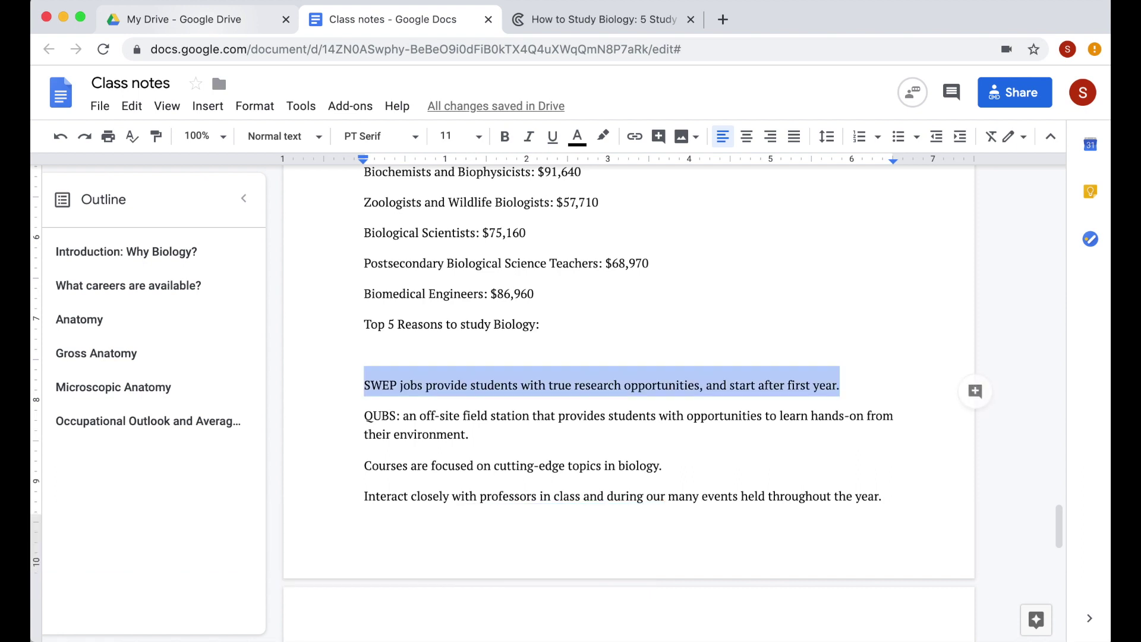
{"action": "key", "text": "super+Up"}
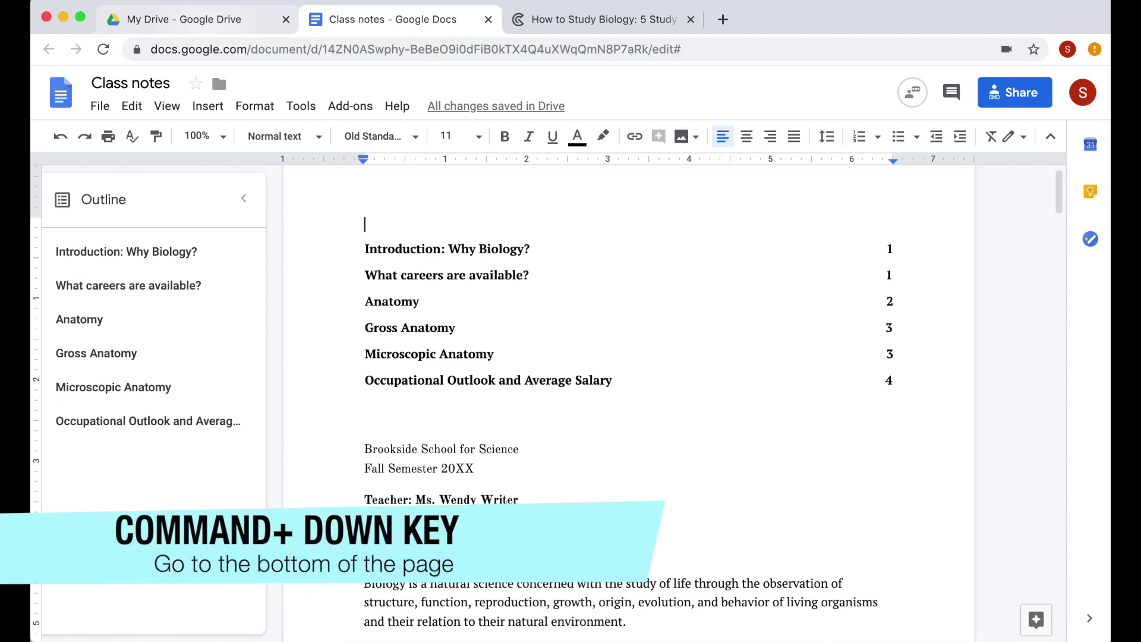
Centre the 'How to Study Biology: Top 5 Study Techniques' line near the document's end.
{"action": "key", "text": "super+Down"}
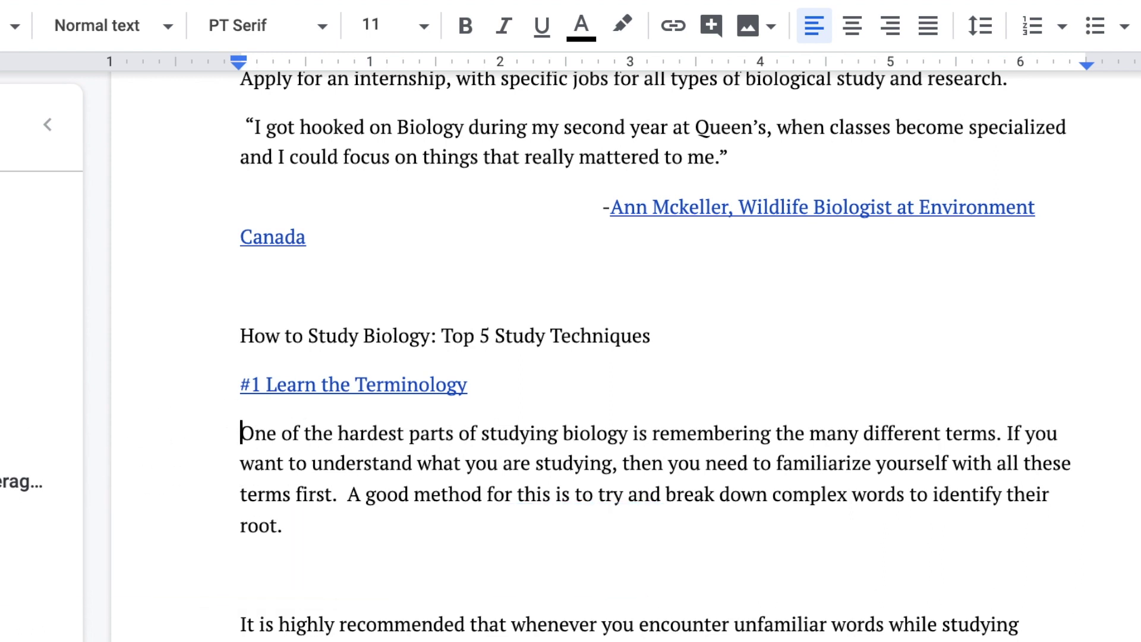
{"action": "key", "text": "super+Right"}
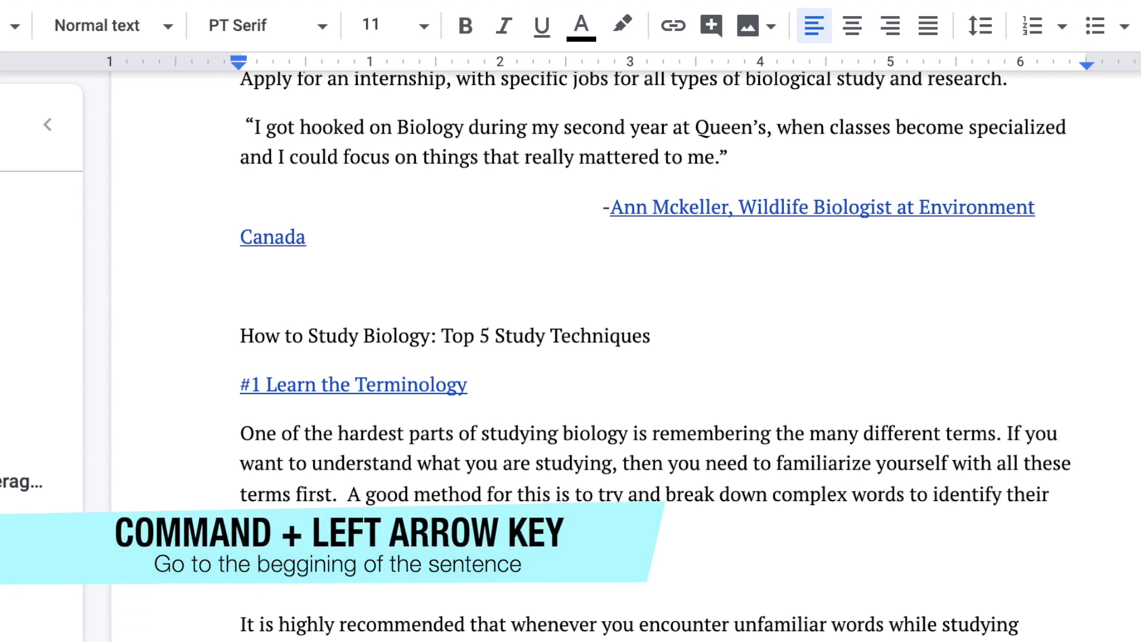
{"action": "key", "text": "super+Left"}
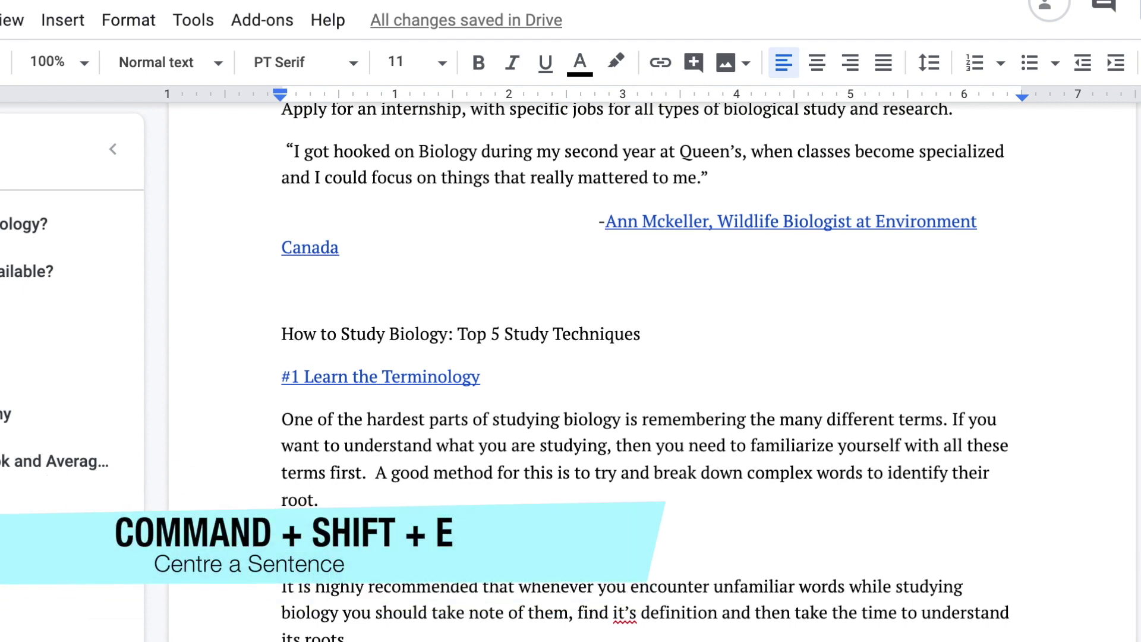
{"action": "key", "text": "super+shift+e"}
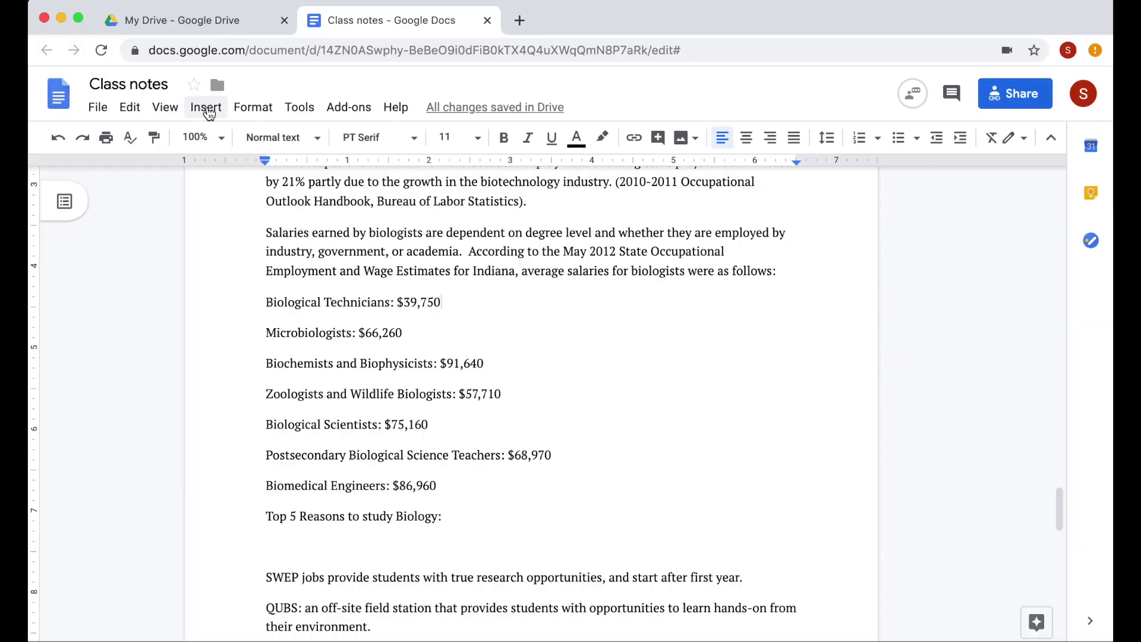
Insert the first 'biological technician' lab photo from a web image search into the notes.
{"action": "left_click", "coordinate": [206, 107]}
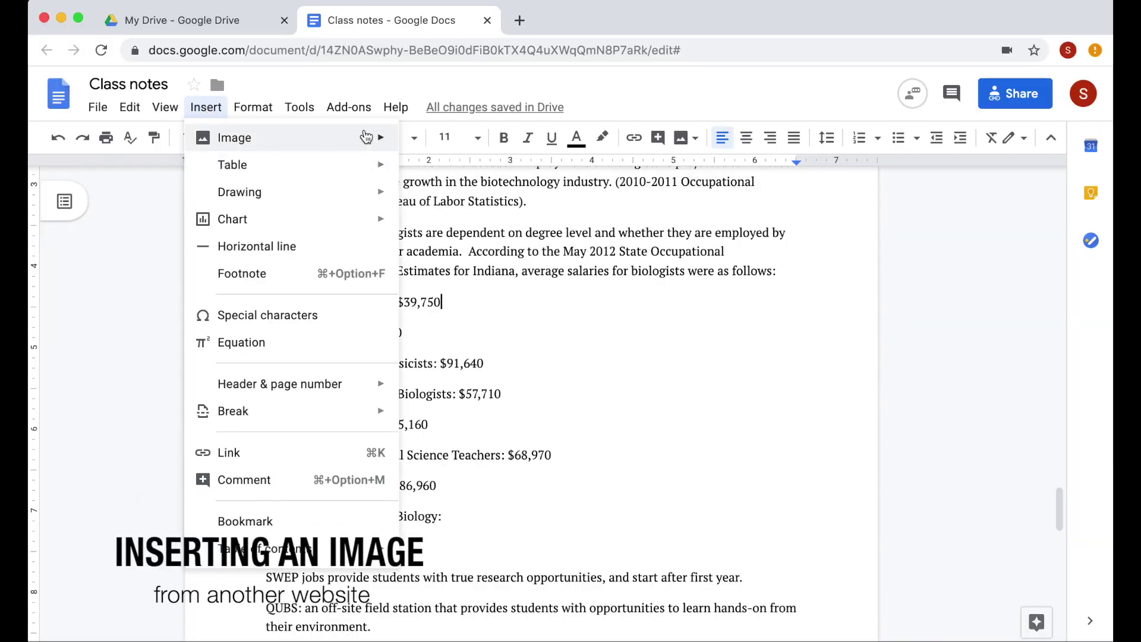
{"action": "mouse_move", "coordinate": [365, 137]}
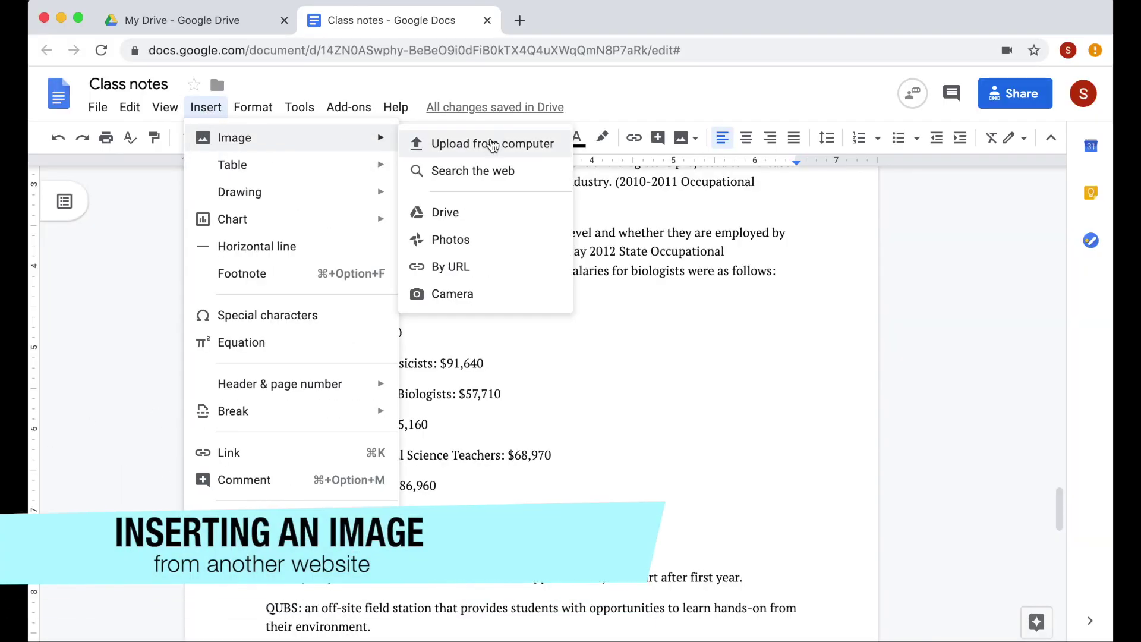
{"action": "left_click", "coordinate": [547, 185]}
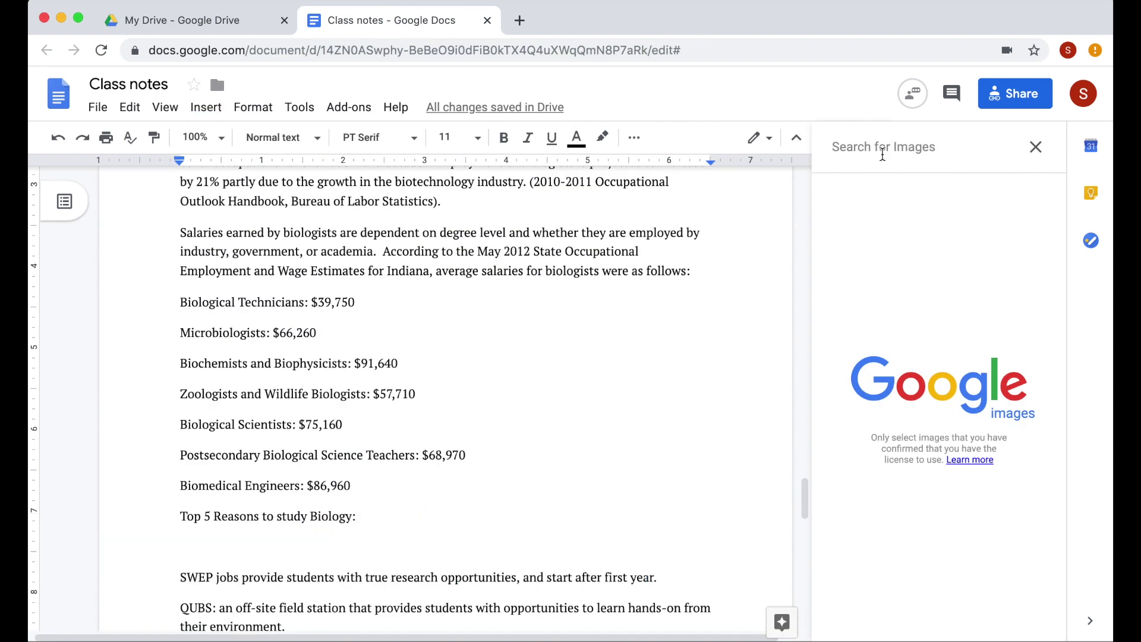
{"action": "type", "text": "b"}
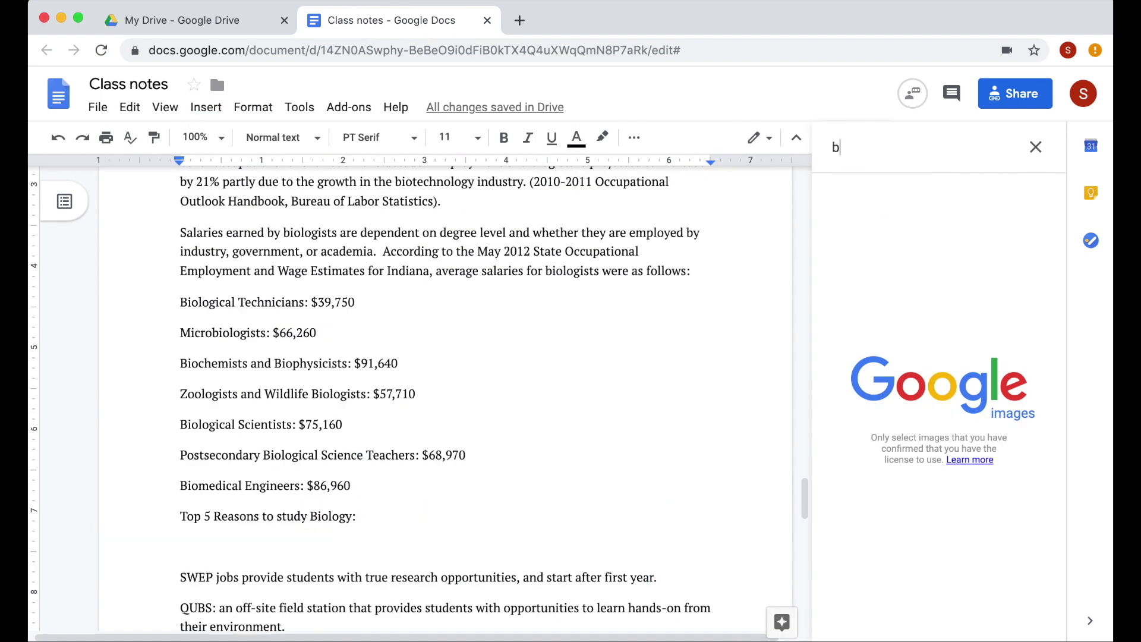
{"action": "type", "text": "iological te"}
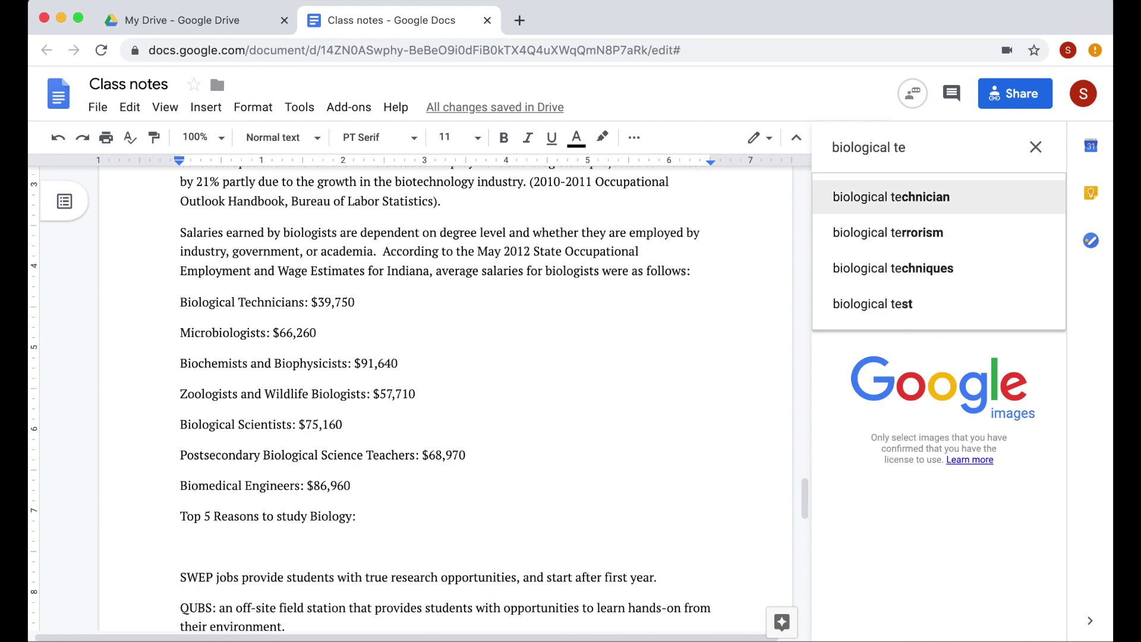
{"action": "left_click", "coordinate": [889, 196]}
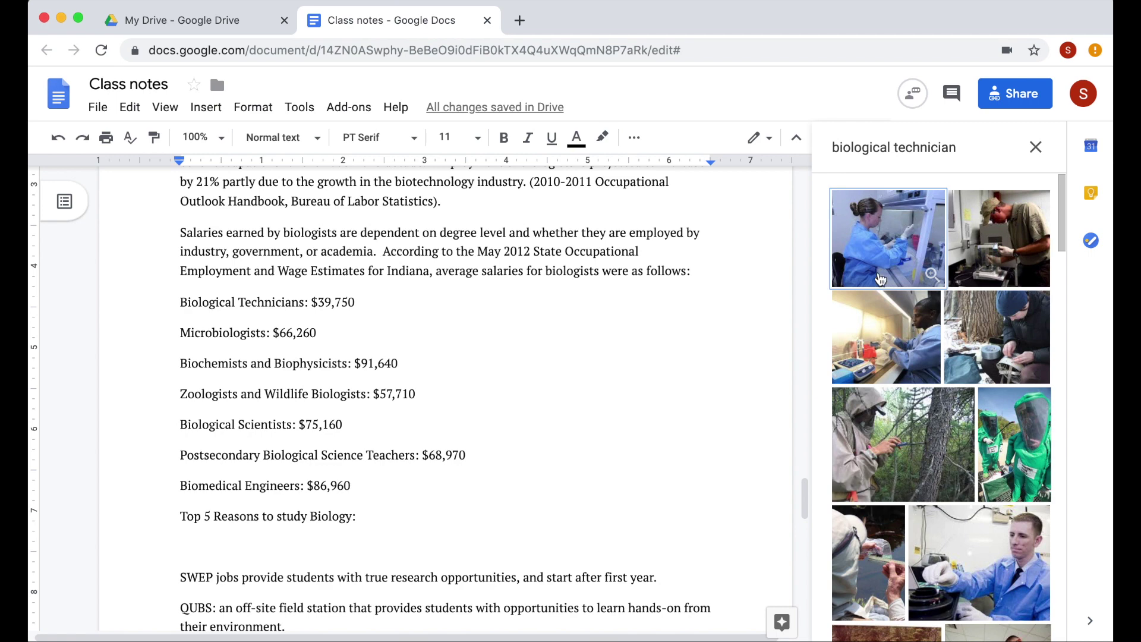
{"action": "left_click", "coordinate": [865, 242]}
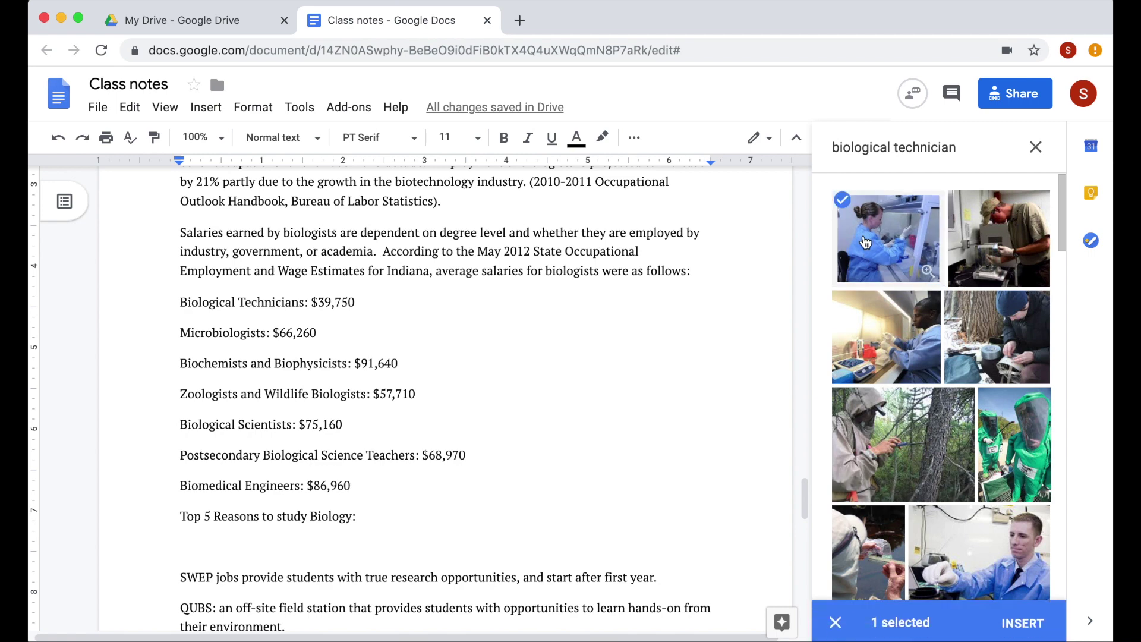
{"action": "left_click", "coordinate": [1032, 622]}
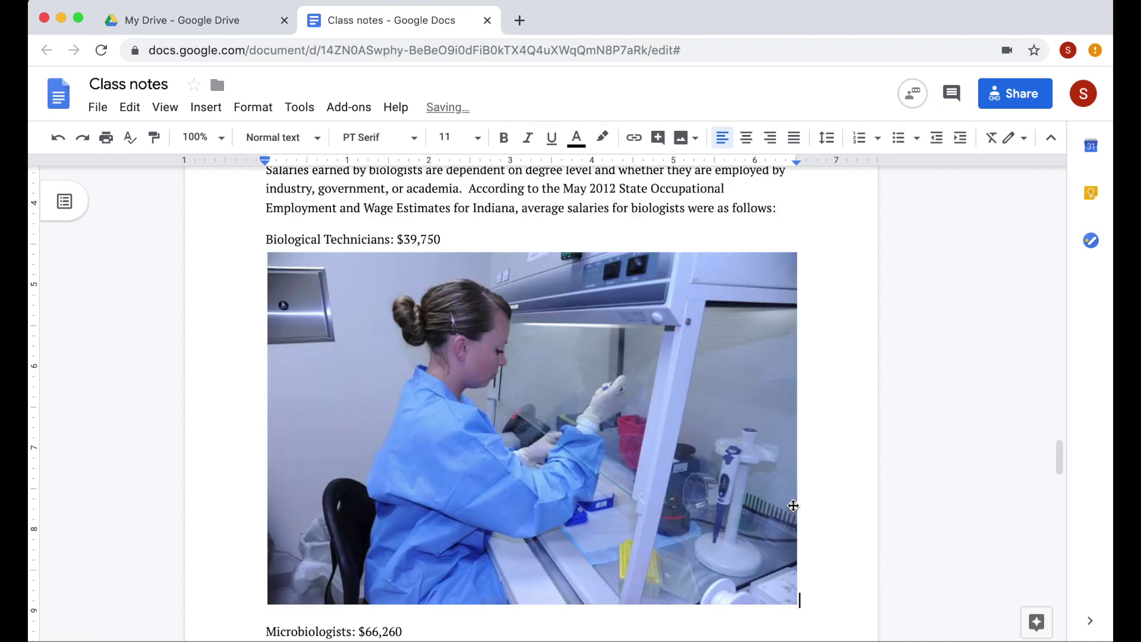
Scroll past the lab photo and back up to the Occupational Outlook and Average Salary heading.
{"action": "scroll", "coordinate": [783, 482], "scroll_direction": "down", "scroll_amount": 3}
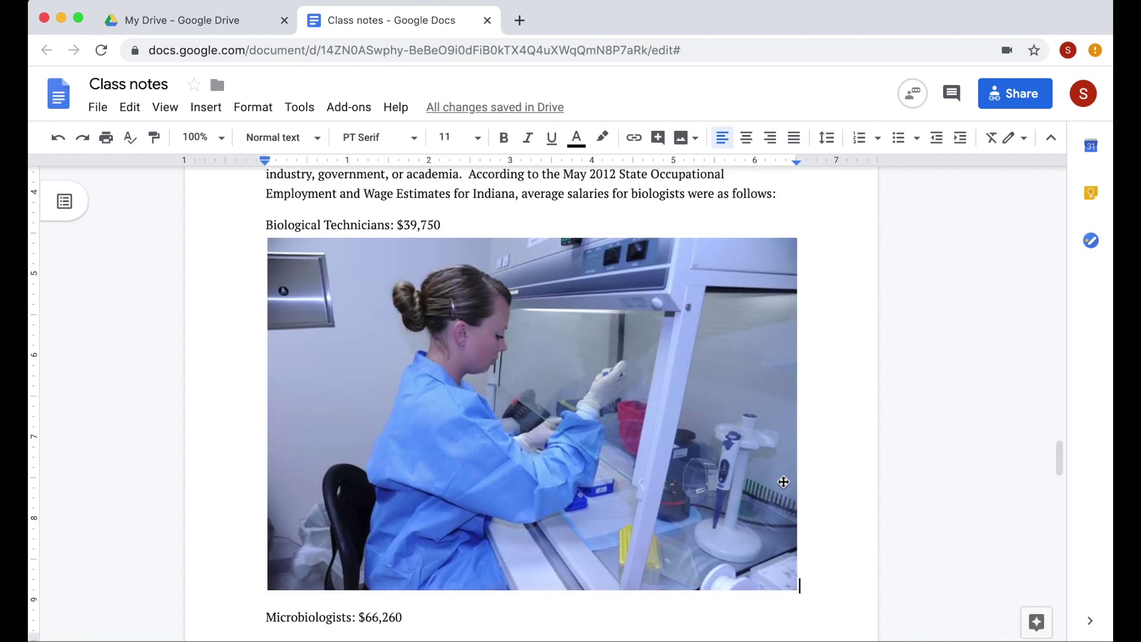
{"action": "scroll", "coordinate": [783, 482], "scroll_direction": "down", "scroll_amount": 2}
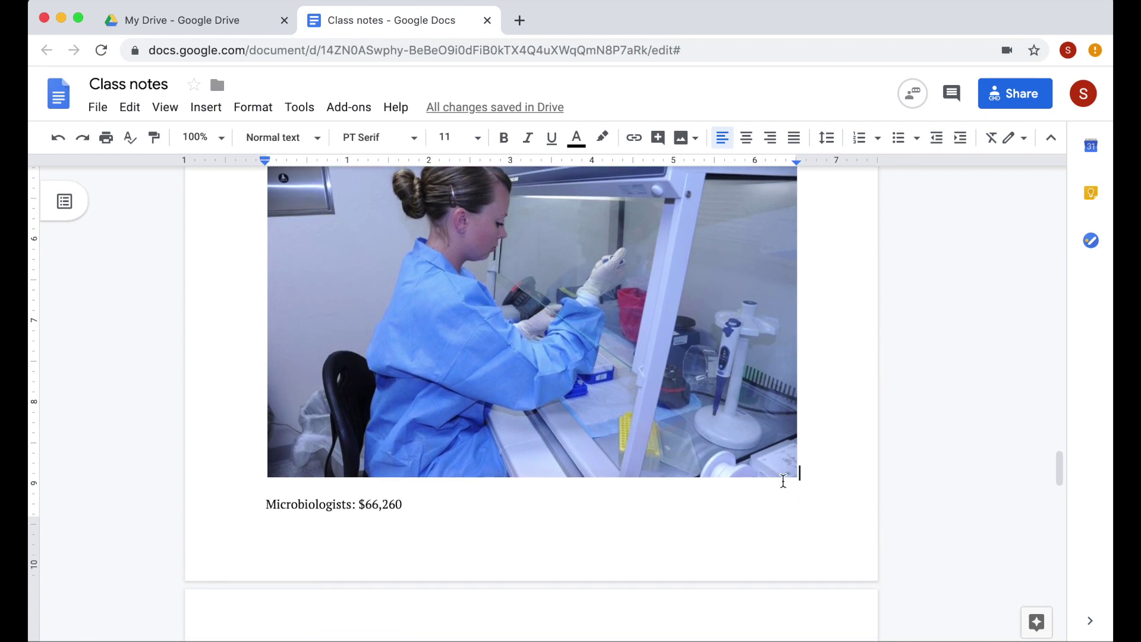
{"action": "scroll", "coordinate": [784, 483], "scroll_direction": "up", "scroll_amount": 12}
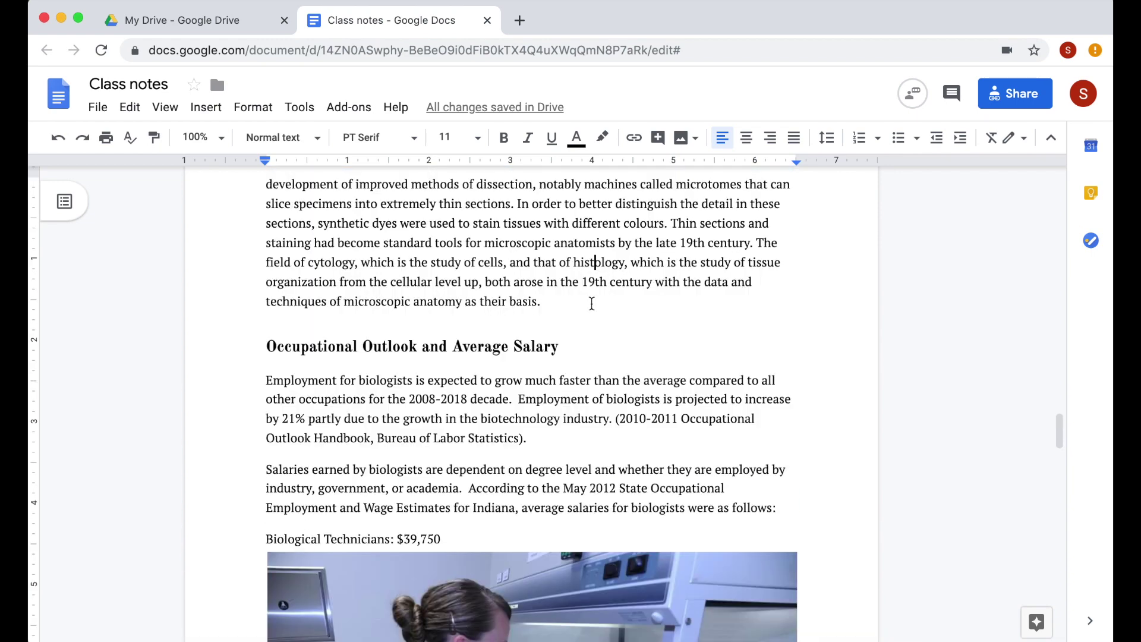
{"action": "left_click", "coordinate": [604, 263]}
{"action": "key", "text": "super+shift+y"}
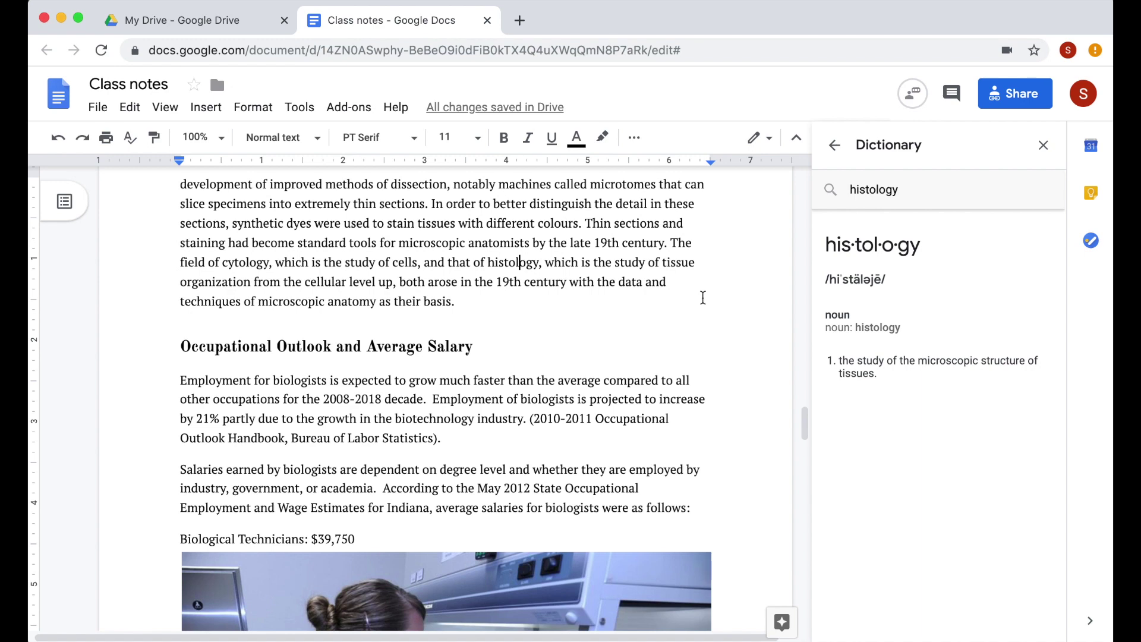
{"action": "key", "text": "super+shift+y"}
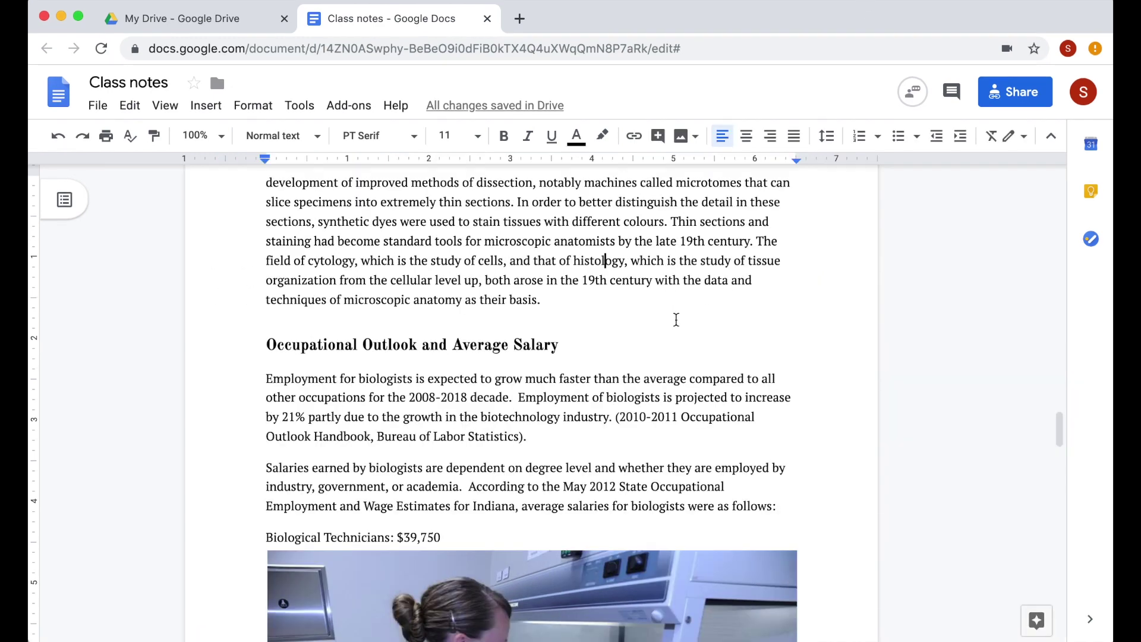
{"action": "key", "text": "super+alt+shift+h"}
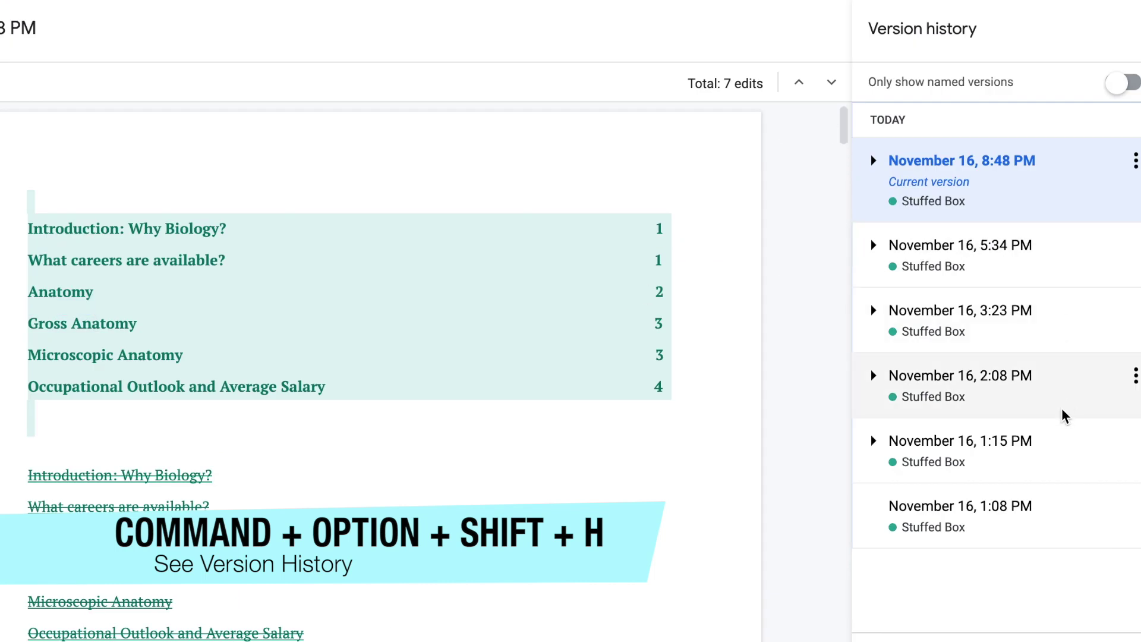
{"action": "left_click", "coordinate": [1065, 429]}
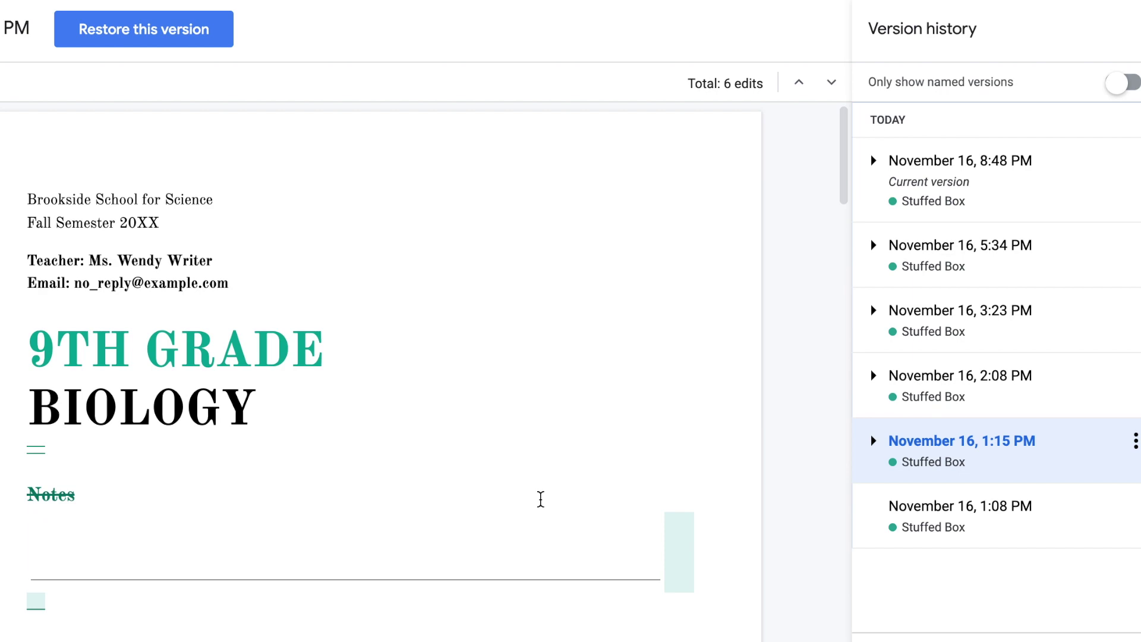
{"action": "left_click", "coordinate": [1052, 527]}
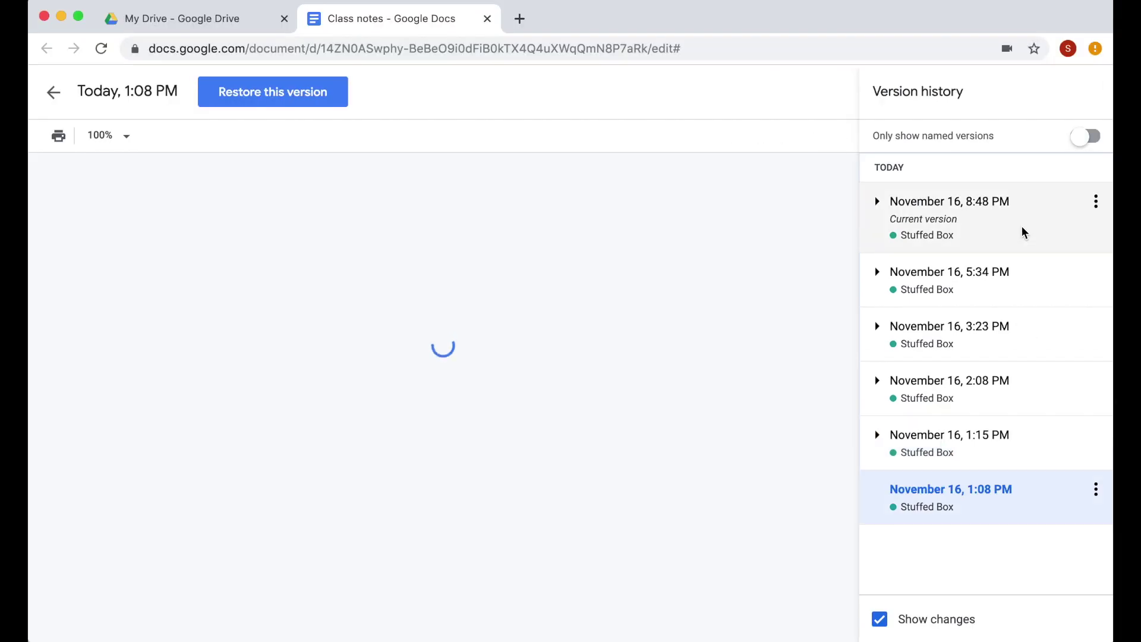
{"action": "left_click", "coordinate": [1023, 232]}
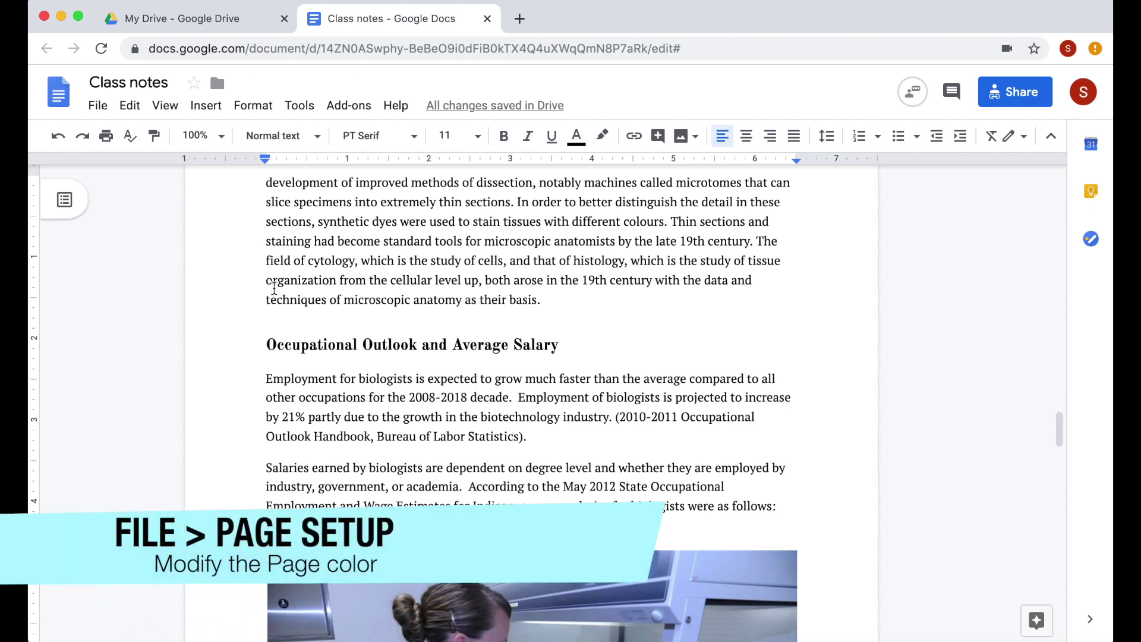
Set the Class notes page colour to light gray 1 in Page setup.
{"action": "left_click", "coordinate": [98, 107]}
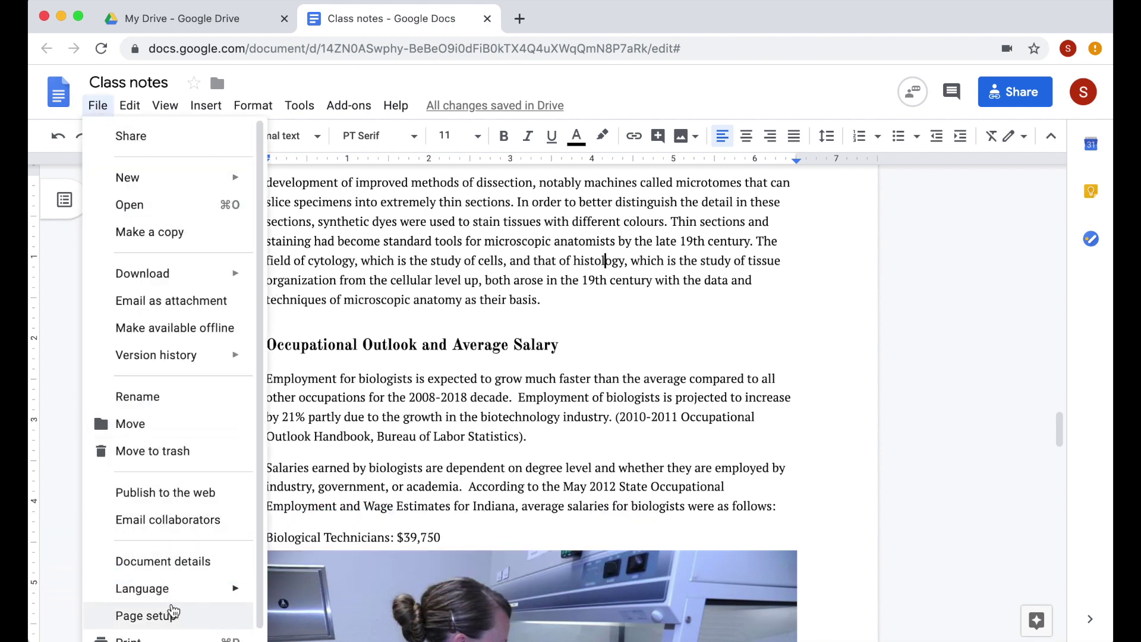
{"action": "left_click", "coordinate": [172, 615]}
{"action": "left_click", "coordinate": [453, 402]}
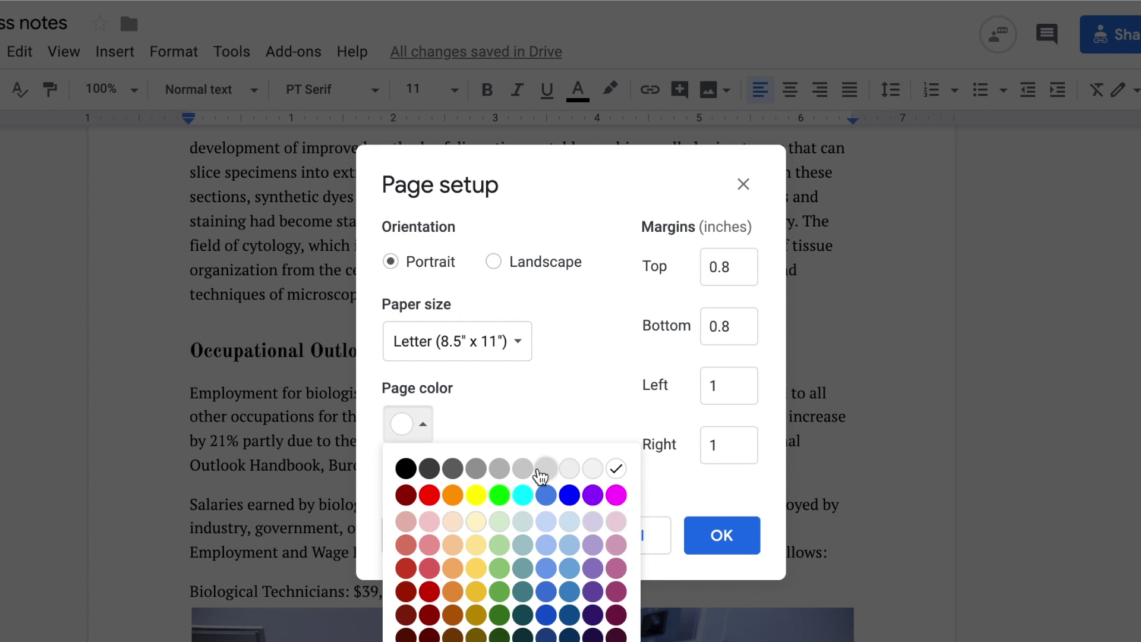
{"action": "left_click", "coordinate": [545, 469]}
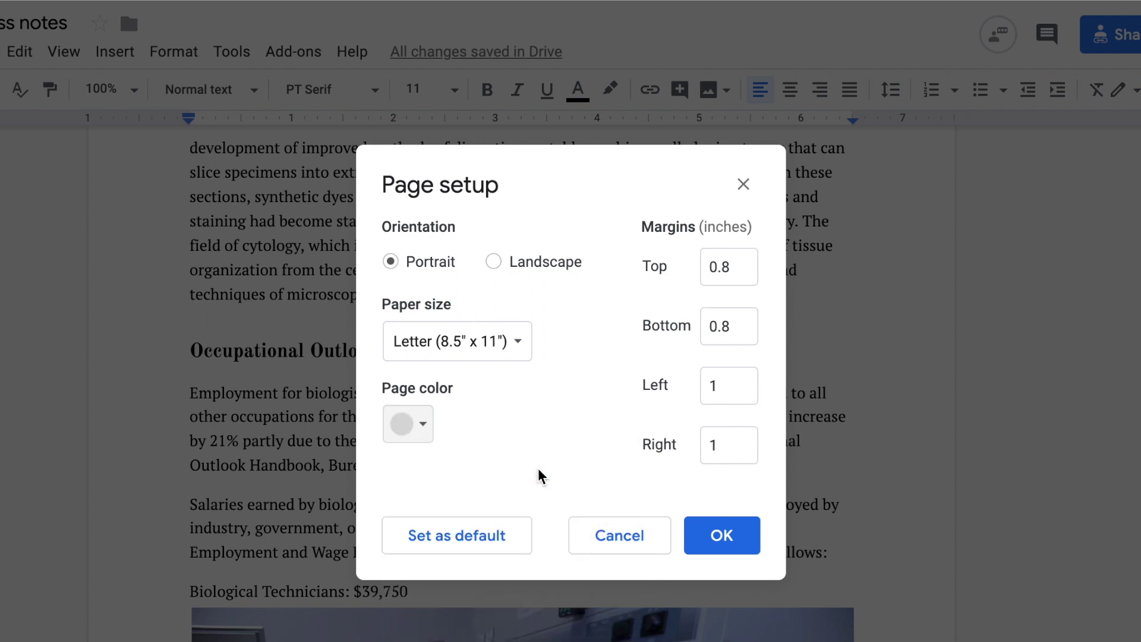
{"action": "left_click", "coordinate": [703, 537]}
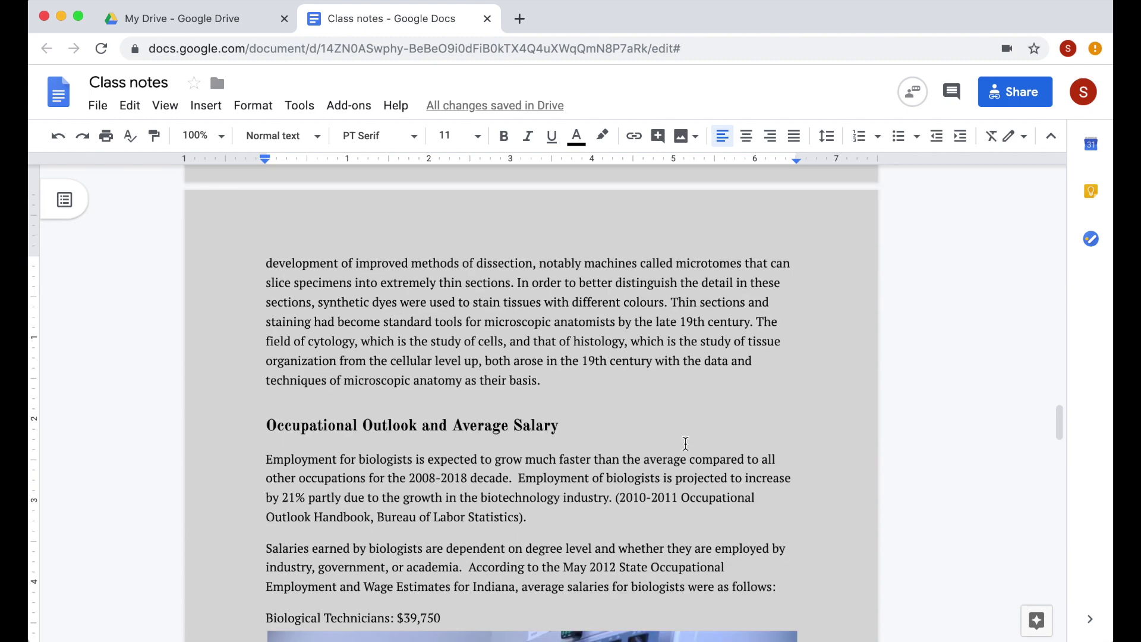
Open Find and replace from the find bar, close it, then reopen it with Cmd+Shift+H.
{"action": "key", "text": "super+f"}
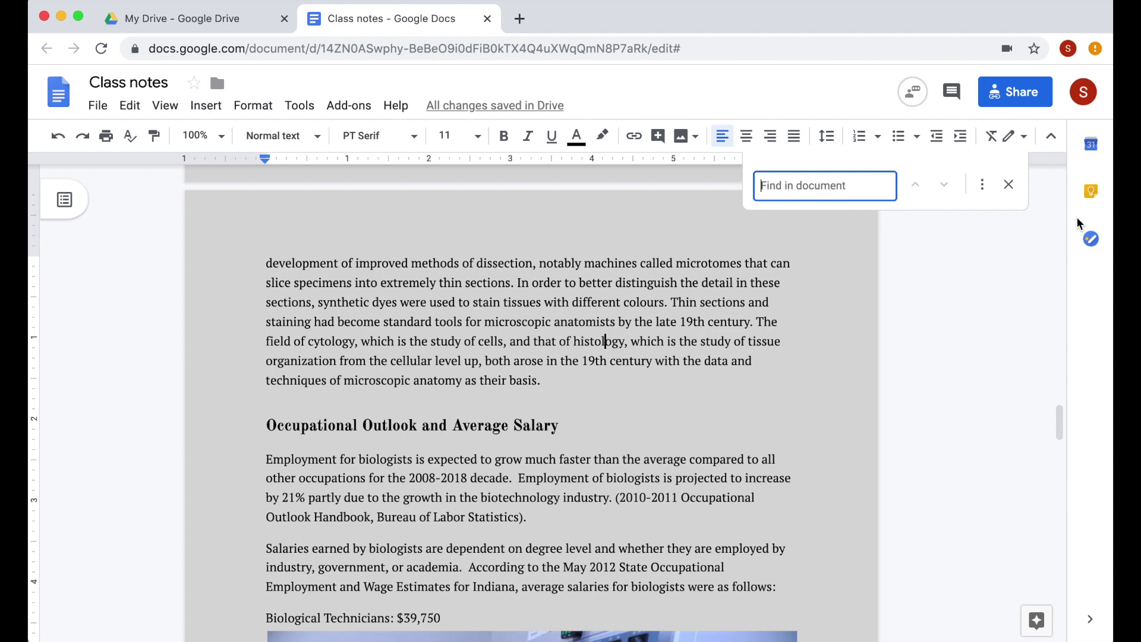
{"action": "left_click", "coordinate": [983, 187]}
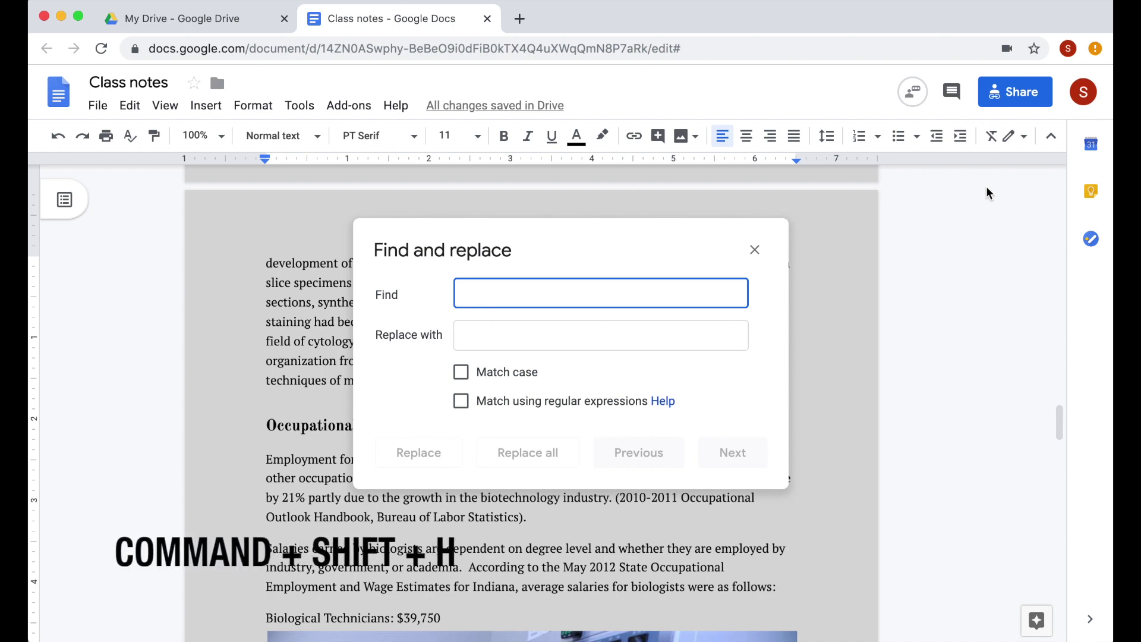
{"action": "left_click", "coordinate": [755, 249]}
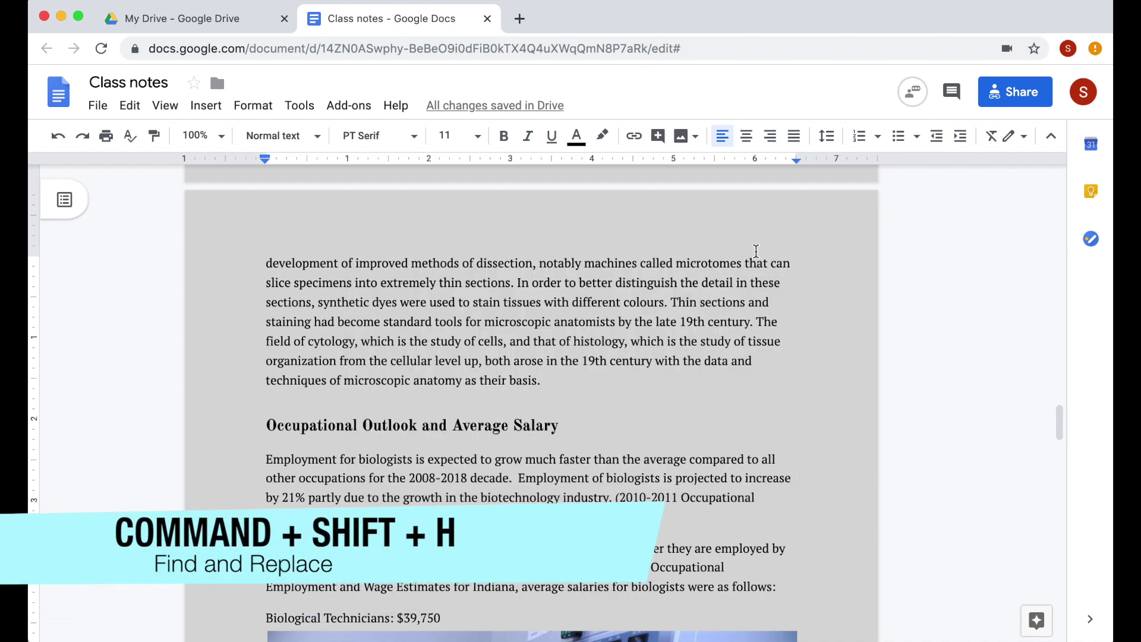
{"action": "key", "text": "super+shift+h"}
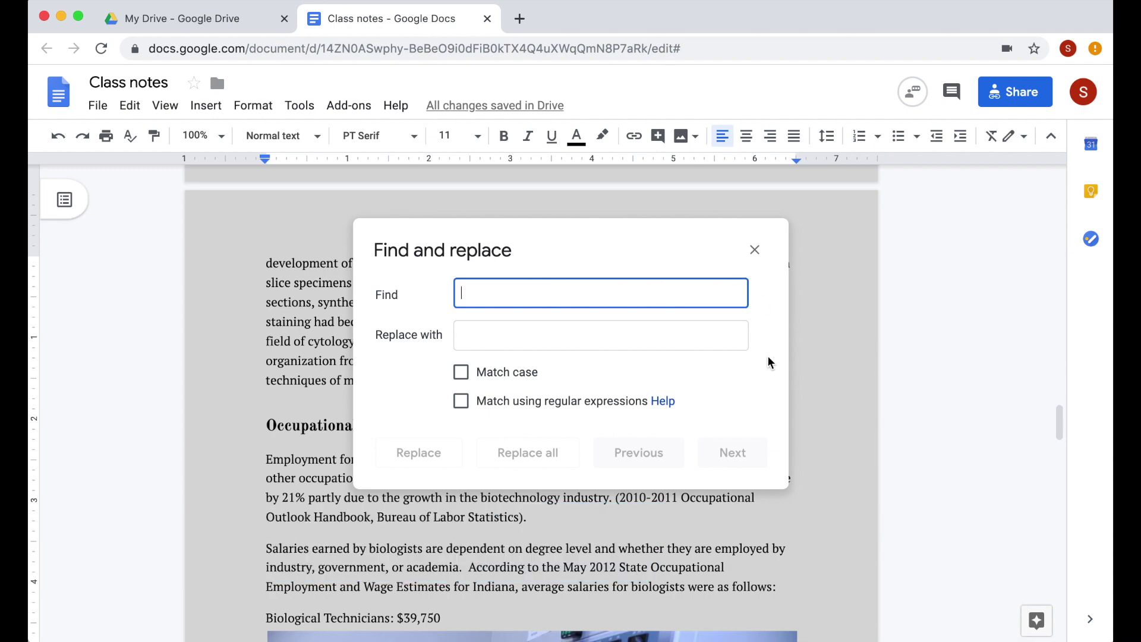
Comment 'edit this one' on 'histology', mentioning the collaborator and assigning it to them.
{"action": "left_click", "coordinate": [755, 250]}
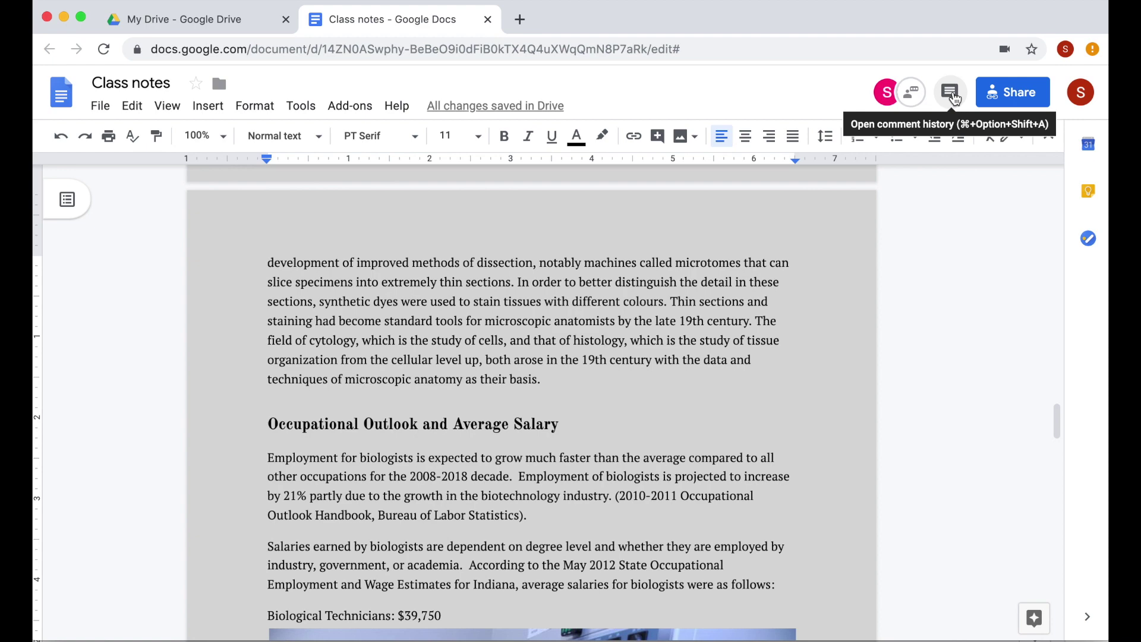
{"action": "key", "text": "super+alt+m"}
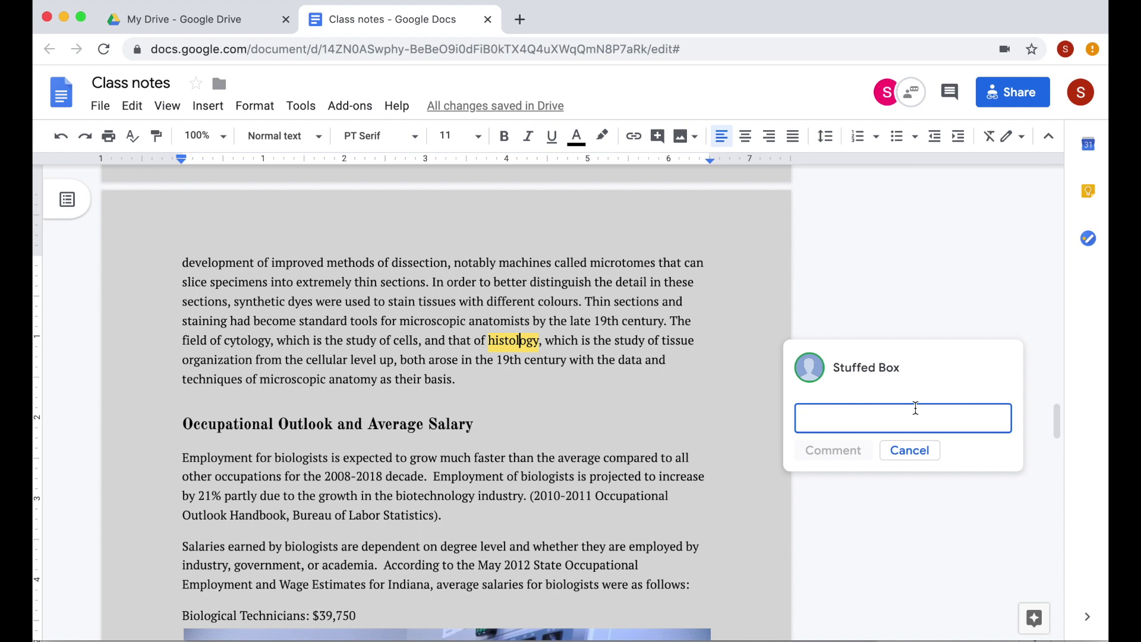
{"action": "type", "text": "+"}
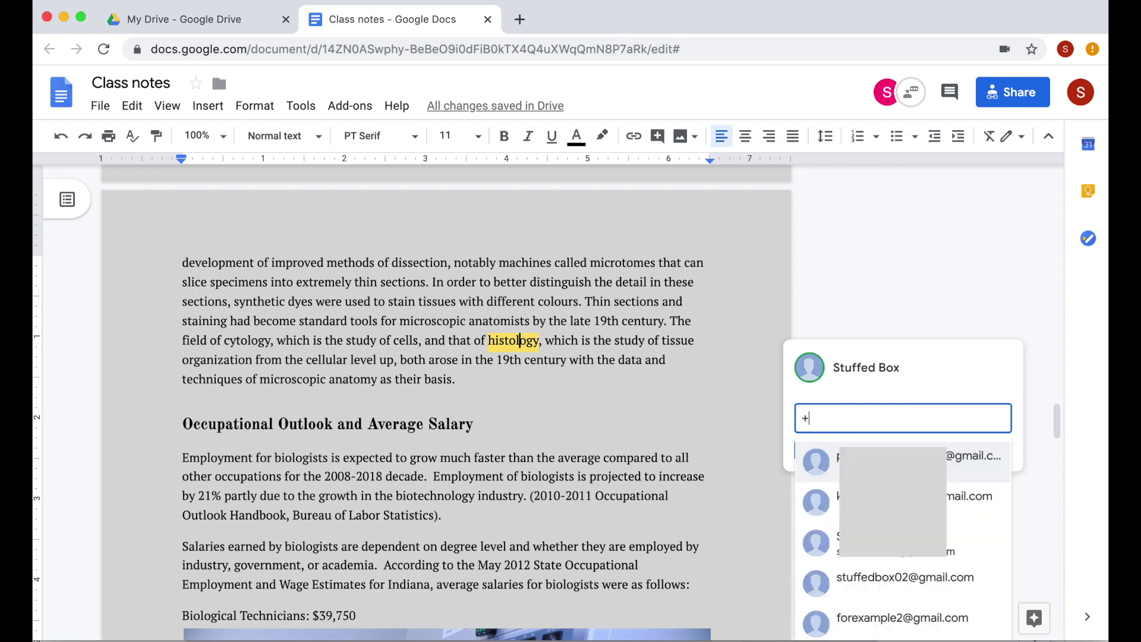
{"action": "left_click", "coordinate": [942, 581]}
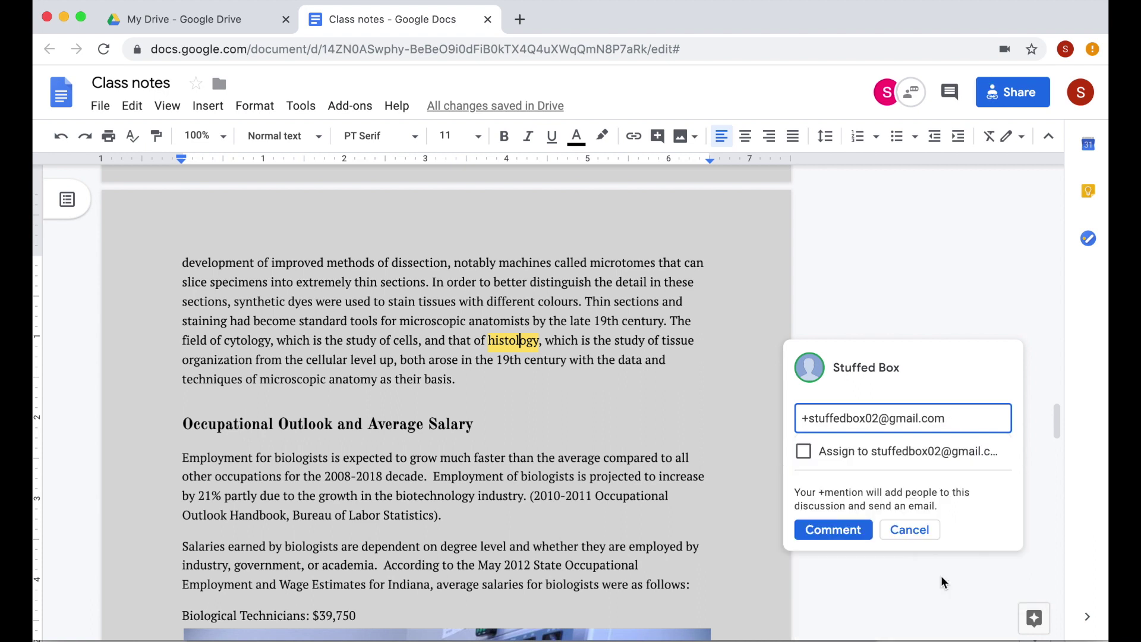
{"action": "left_click", "coordinate": [805, 453]}
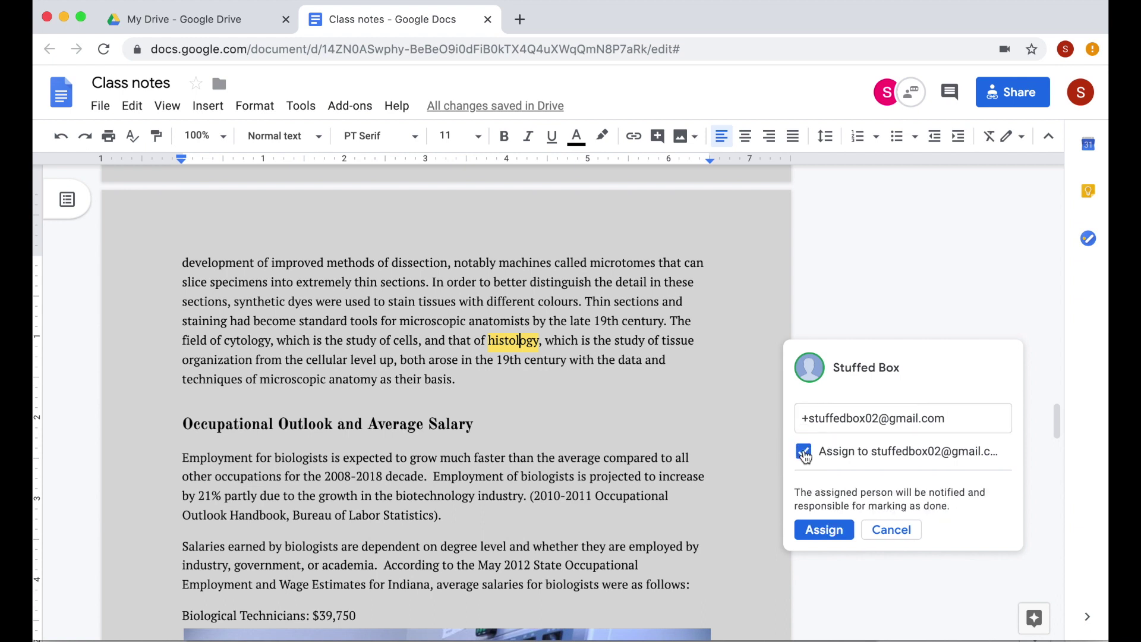
{"action": "left_click", "coordinate": [967, 416]}
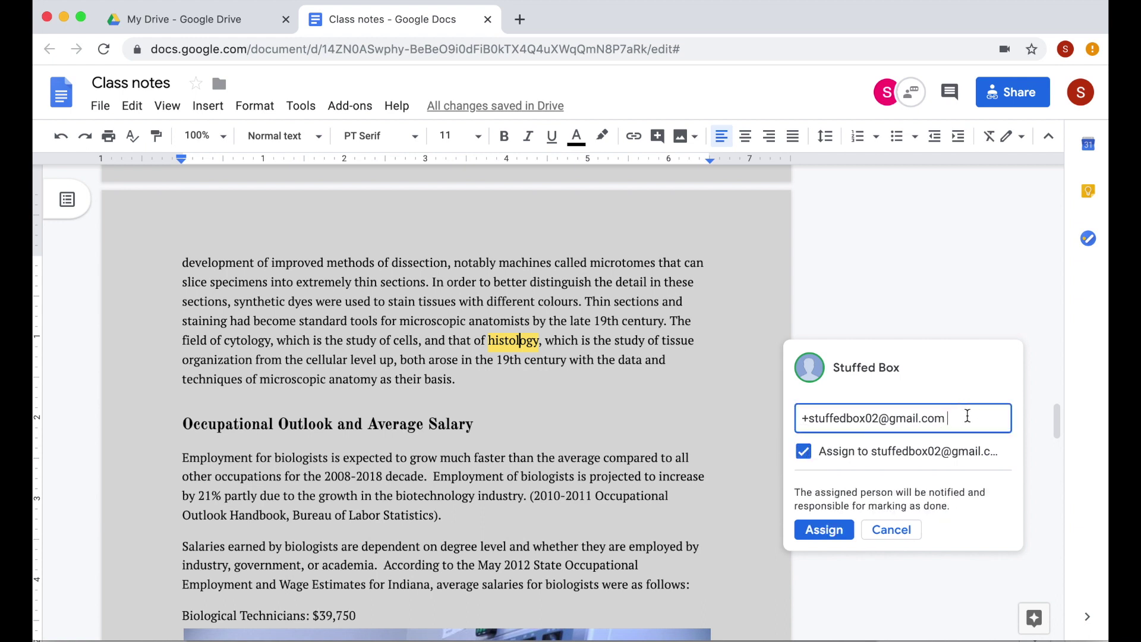
{"action": "type", "text": "edit this one"}
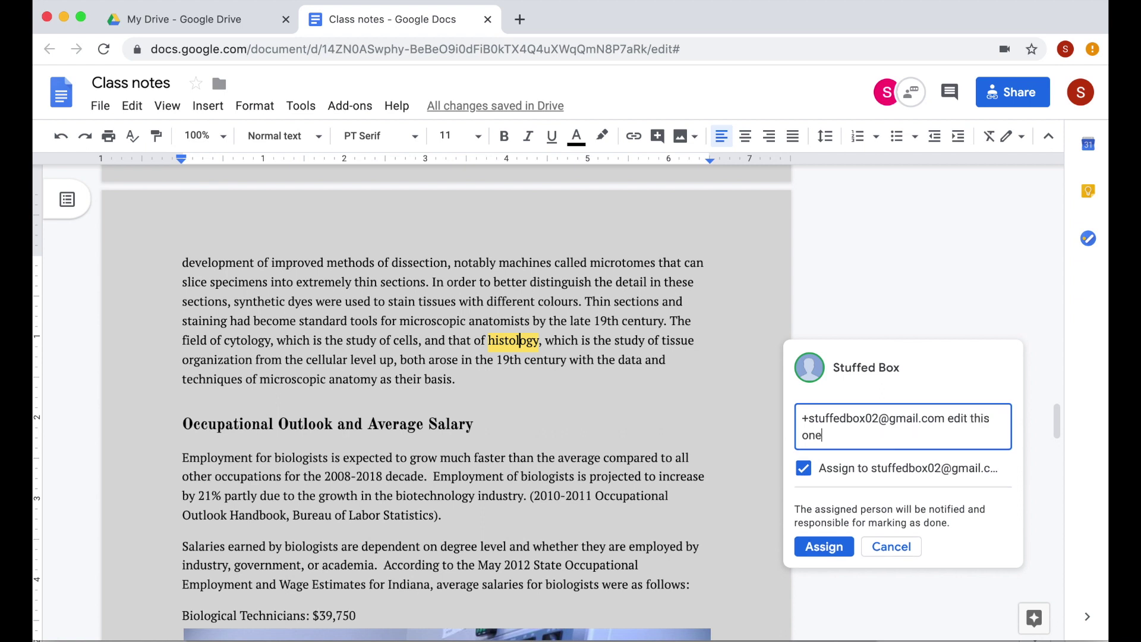
{"action": "left_click", "coordinate": [813, 547]}
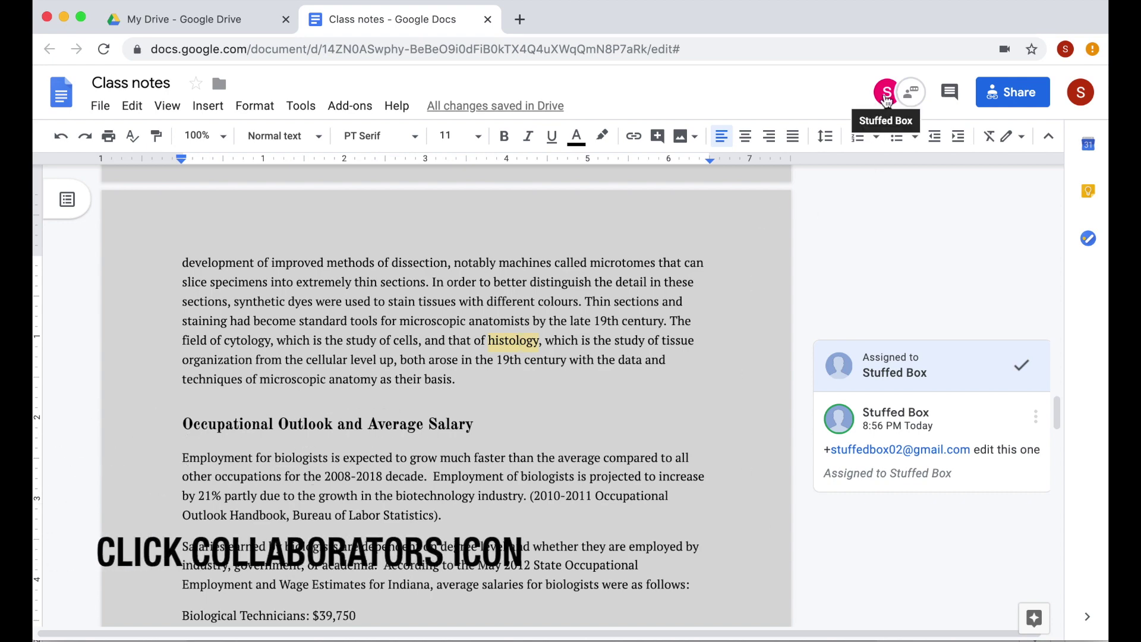
Jump to the collaborator's cursor at the 'dissected human cadavers' line above Microscopic Anatomy.
{"action": "left_click", "coordinate": [887, 95]}
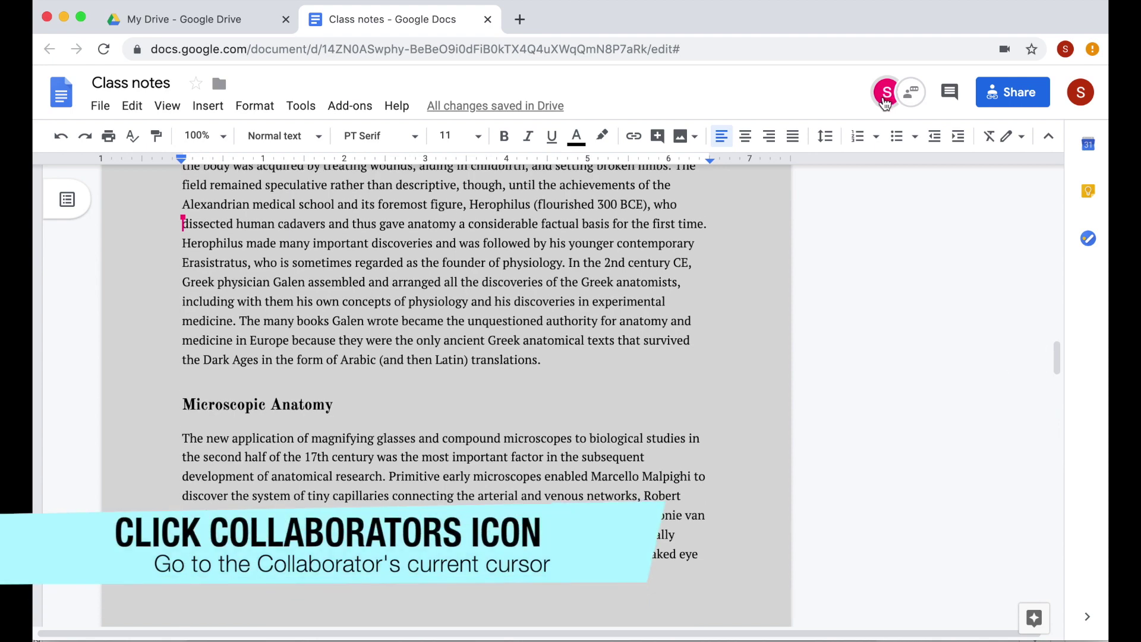
{"action": "mouse_move", "coordinate": [185, 214]}
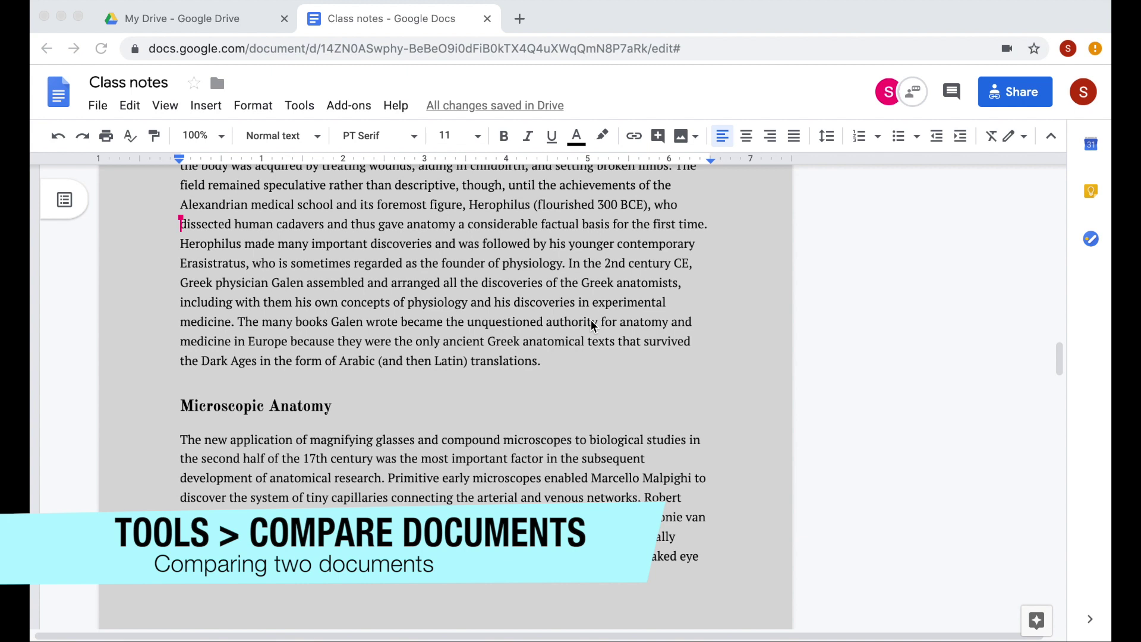
Compare Class notes with Class Notes 2 from My Drive and open the comparison document.
{"action": "left_click", "coordinate": [299, 106]}
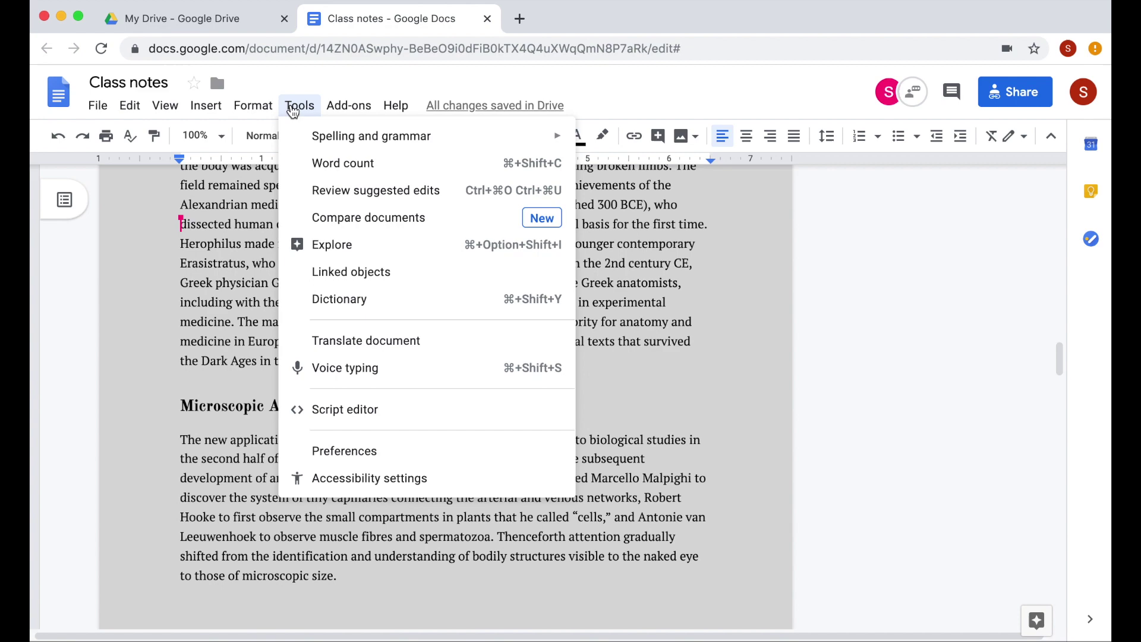
{"action": "left_click", "coordinate": [418, 216]}
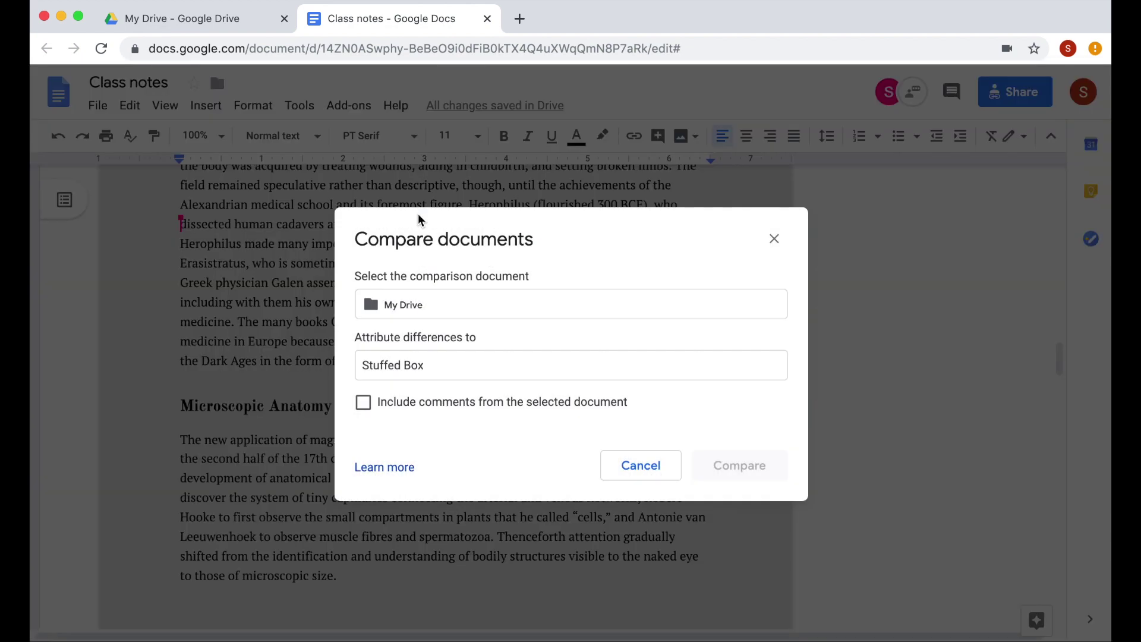
{"action": "left_click", "coordinate": [477, 313]}
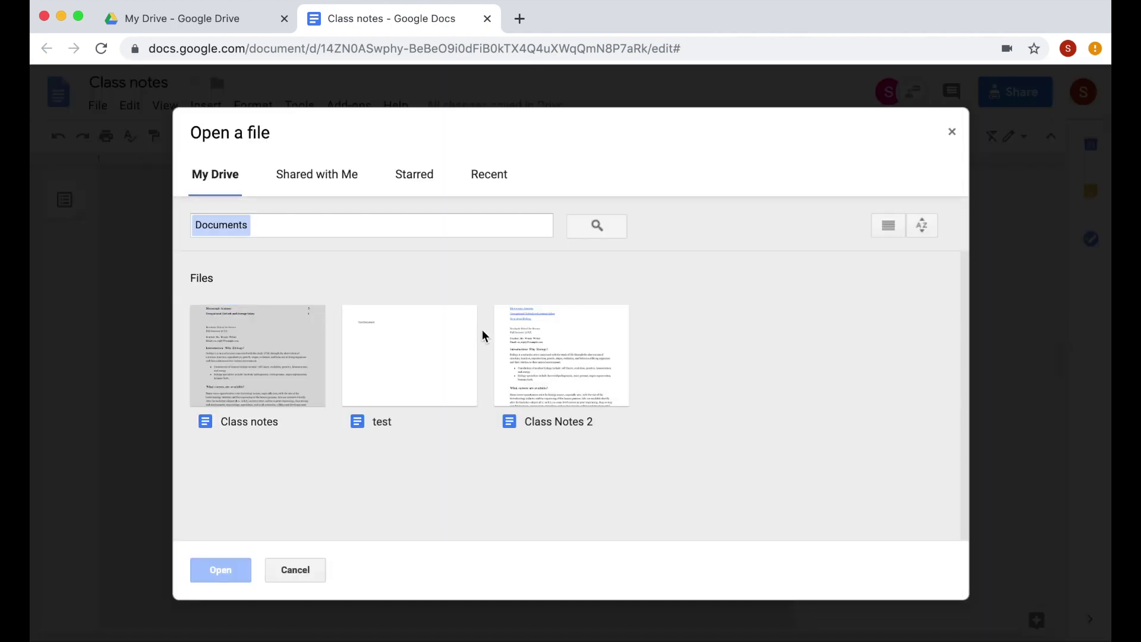
{"action": "left_click", "coordinate": [553, 381]}
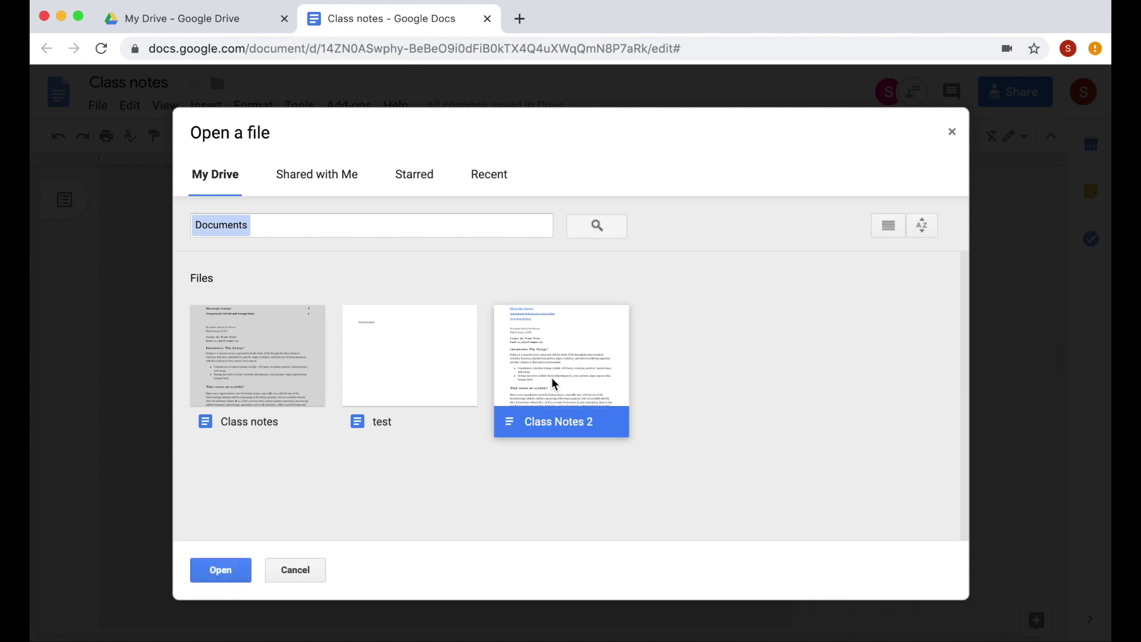
{"action": "left_click", "coordinate": [223, 574]}
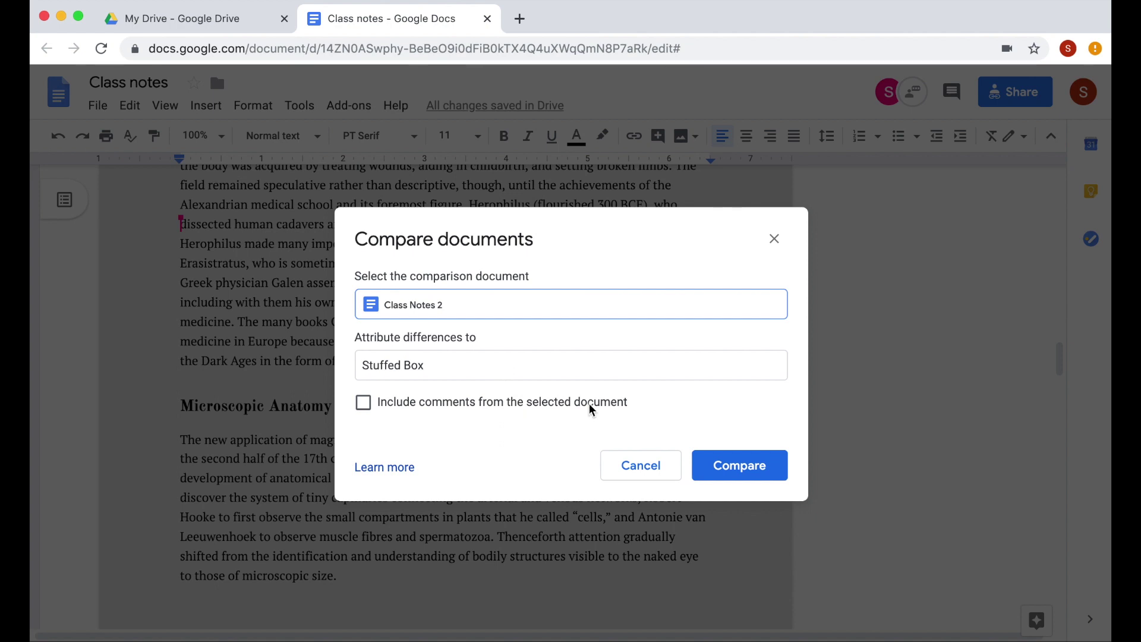
{"action": "left_click", "coordinate": [709, 461]}
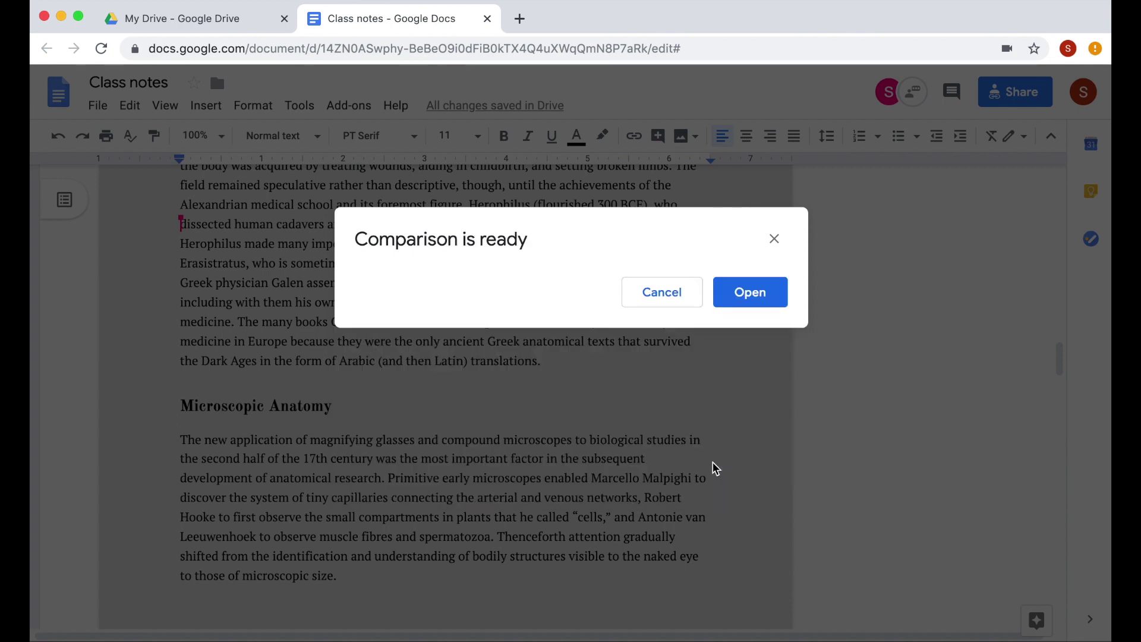
{"action": "left_click", "coordinate": [751, 295]}
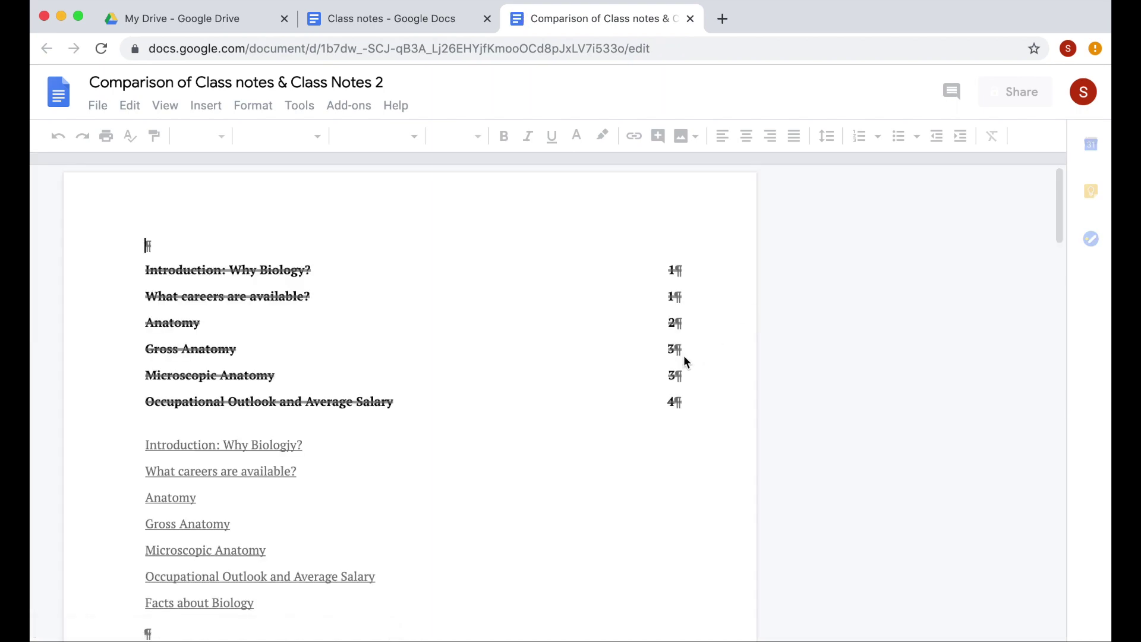
Scroll through the comparison's suggested changes, then close its tab to return to Class notes.
{"action": "scroll", "coordinate": [683, 355], "scroll_direction": "down", "scroll_amount": 3}
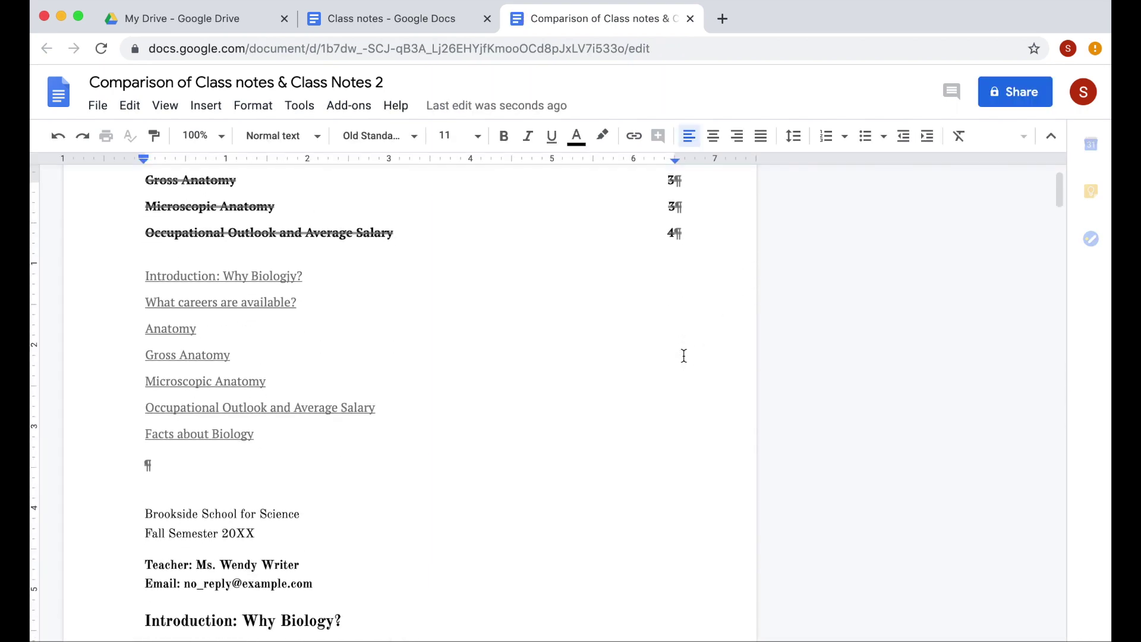
{"action": "scroll", "coordinate": [684, 356], "scroll_direction": "down", "scroll_amount": 6}
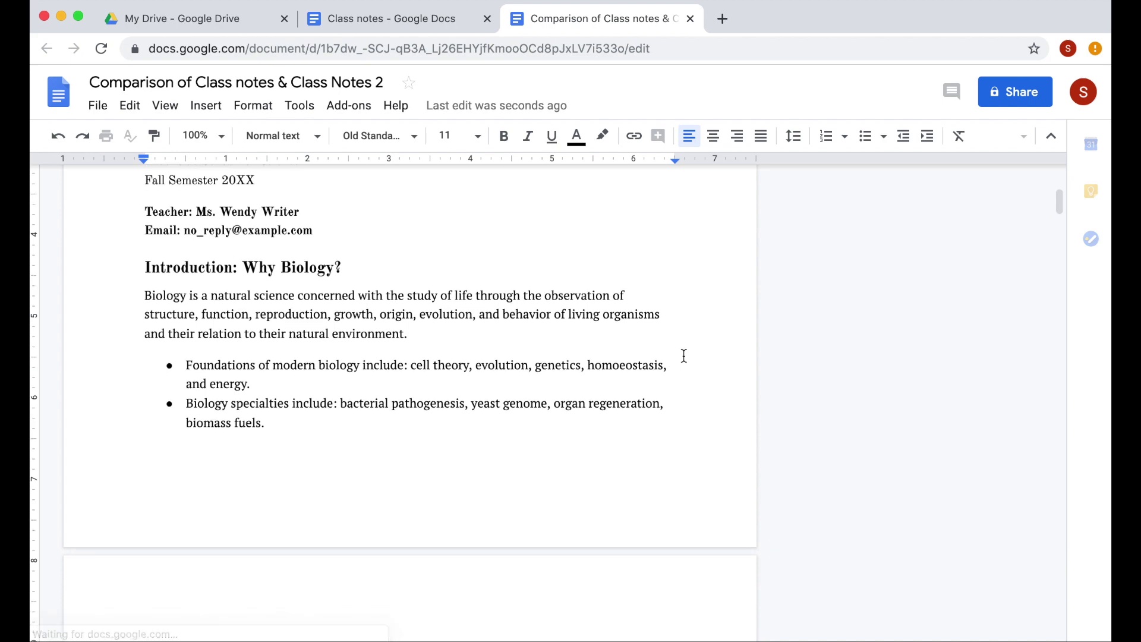
{"action": "scroll", "coordinate": [683, 355], "scroll_direction": "down", "scroll_amount": 8}
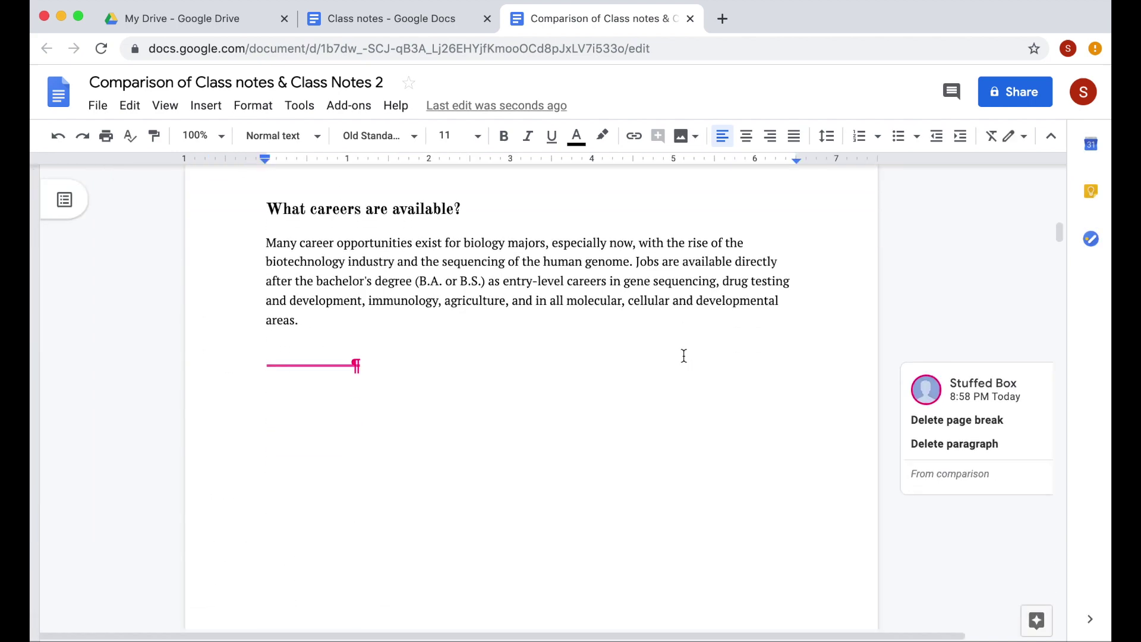
{"action": "scroll", "coordinate": [684, 355], "scroll_direction": "down", "scroll_amount": 10}
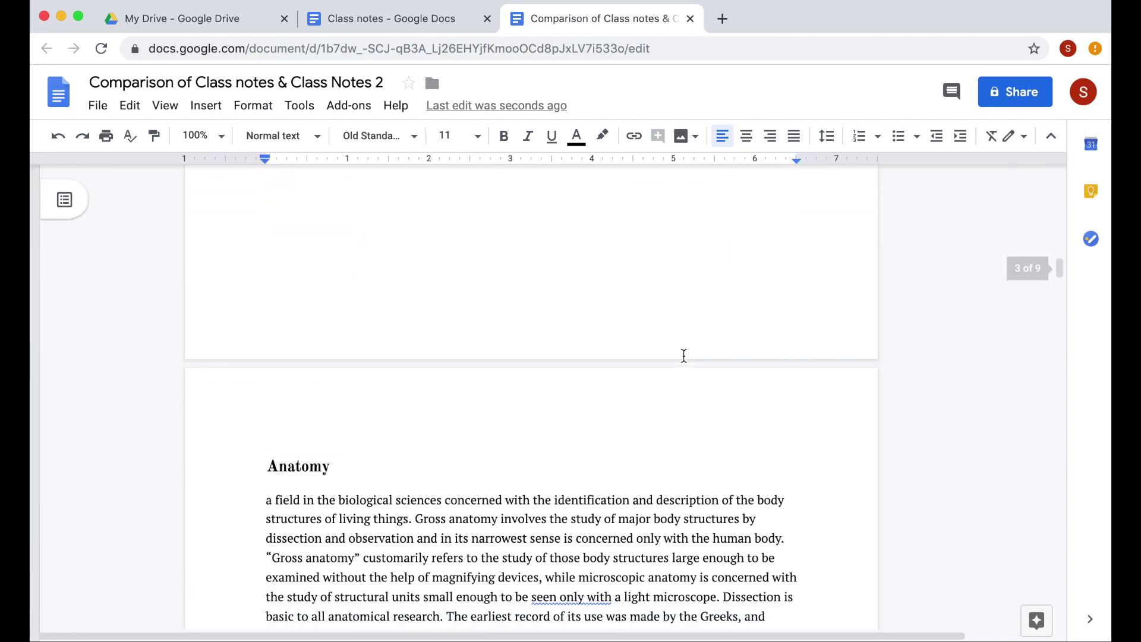
{"action": "scroll", "coordinate": [684, 355], "scroll_direction": "down", "scroll_amount": 13}
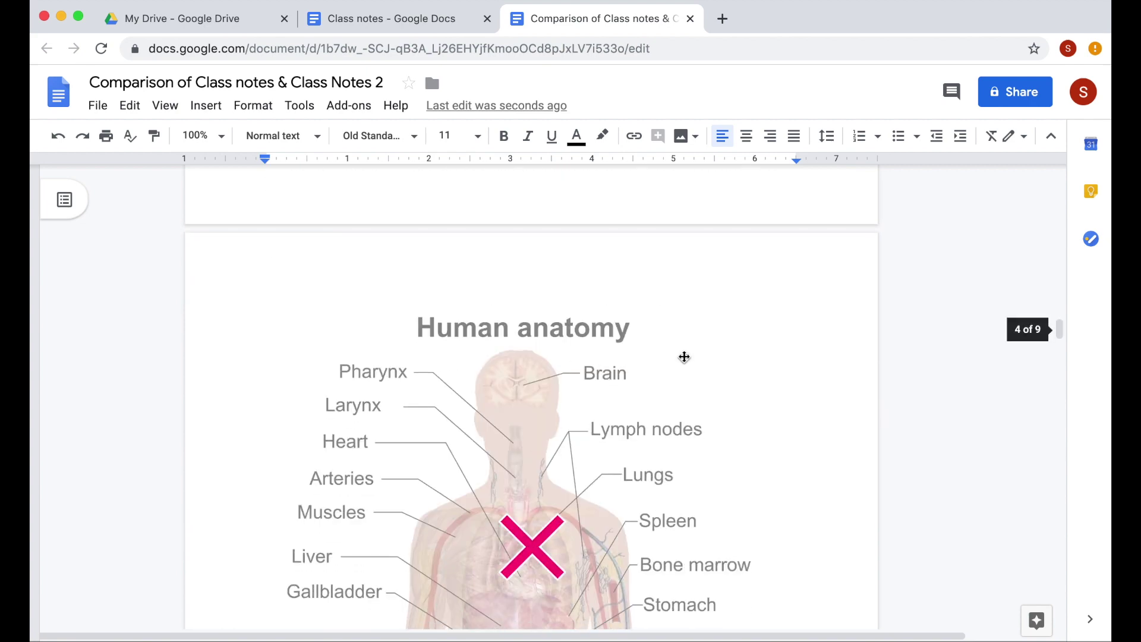
{"action": "scroll", "coordinate": [684, 357], "scroll_direction": "down", "scroll_amount": 5}
{"action": "scroll", "coordinate": [688, 382], "scroll_direction": "up", "scroll_amount": 2}
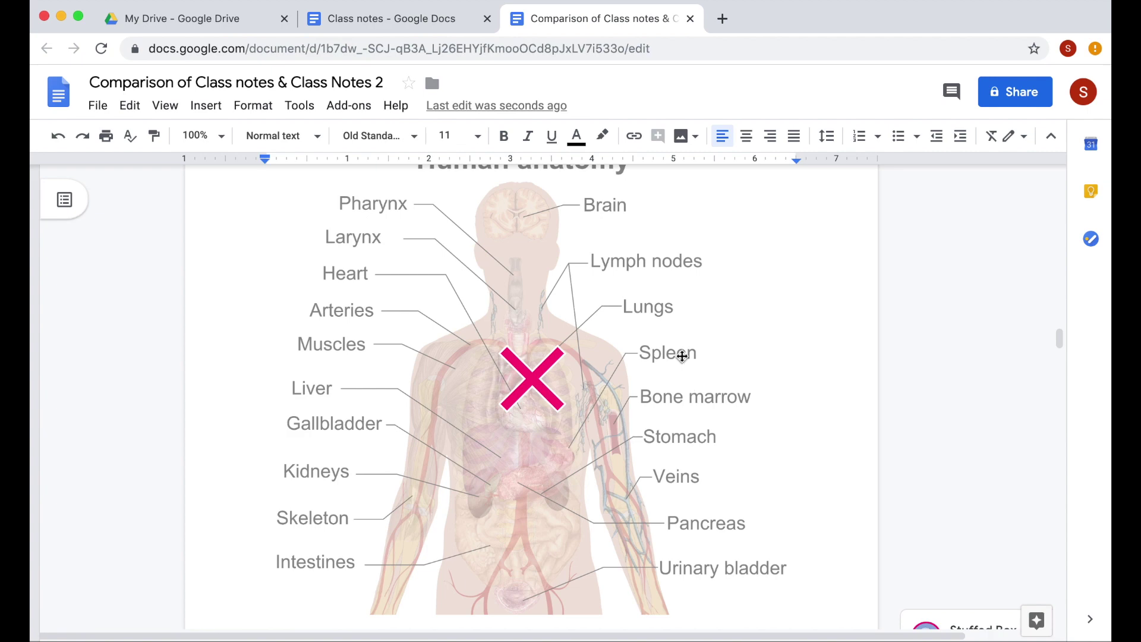
{"action": "left_click", "coordinate": [231, 19]}
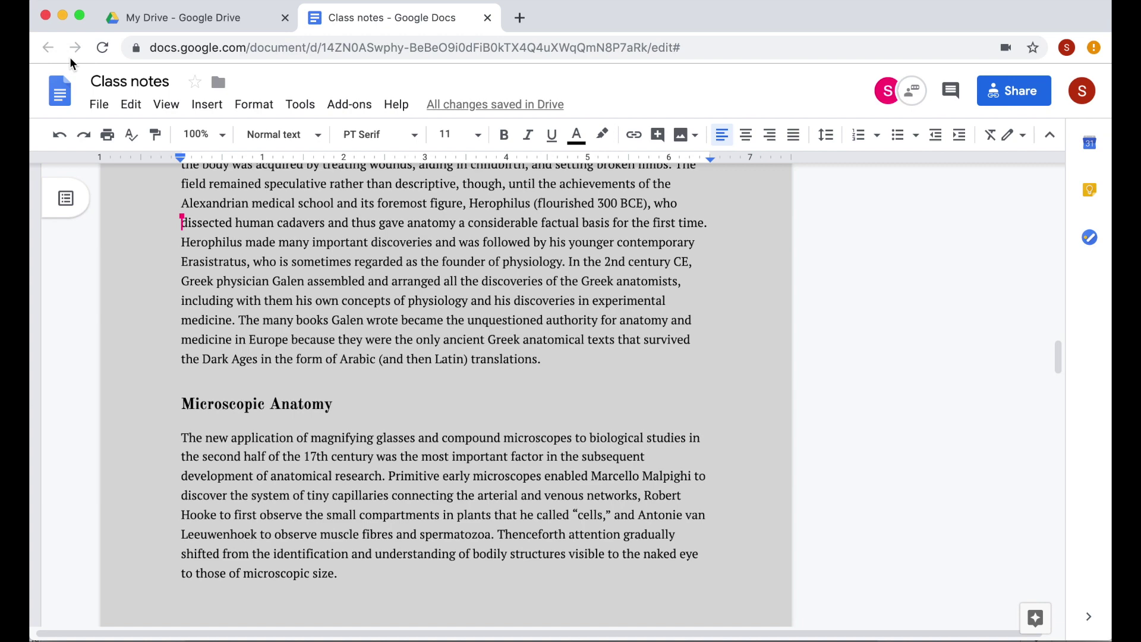
Publish Class notes to the web, confirm, and select the public link for copying.
{"action": "left_click", "coordinate": [99, 107]}
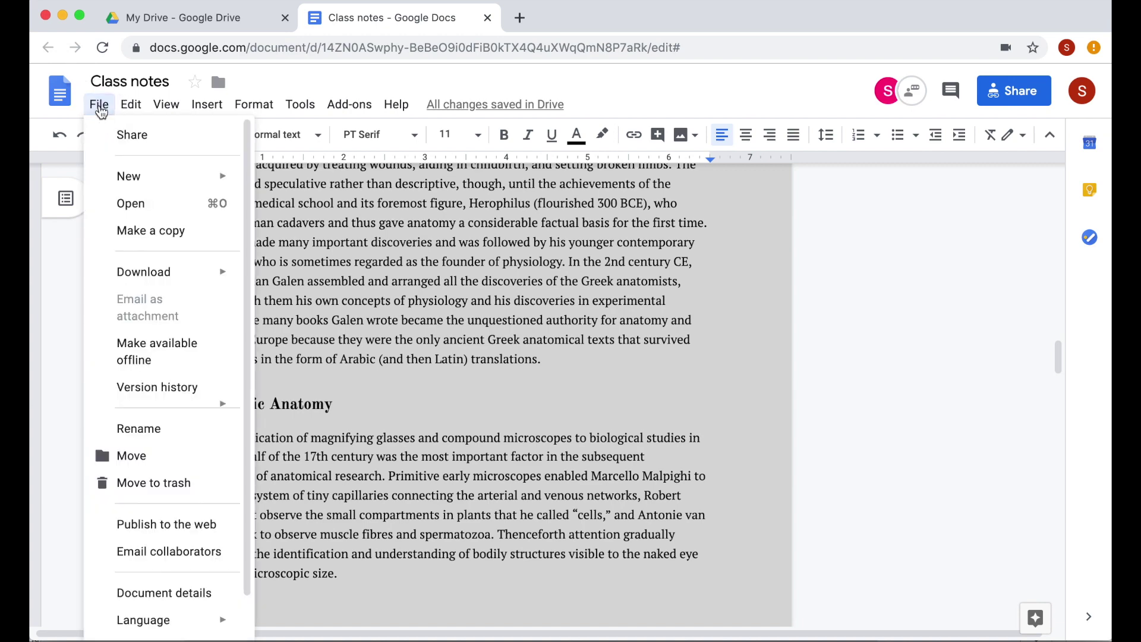
{"action": "left_click", "coordinate": [181, 499]}
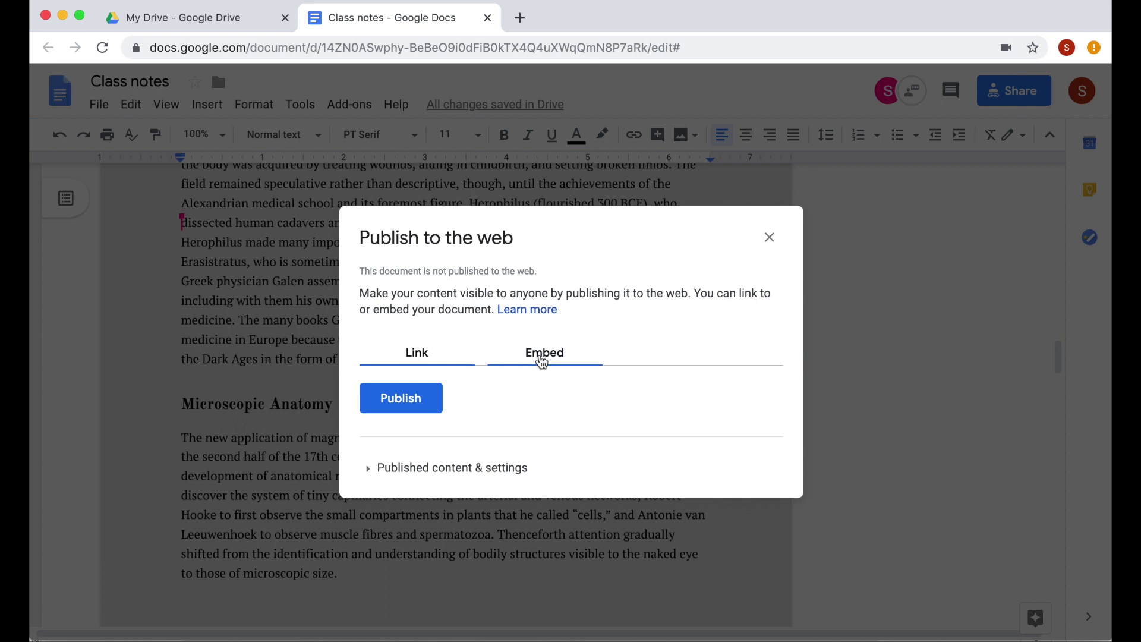
{"action": "left_click", "coordinate": [409, 396]}
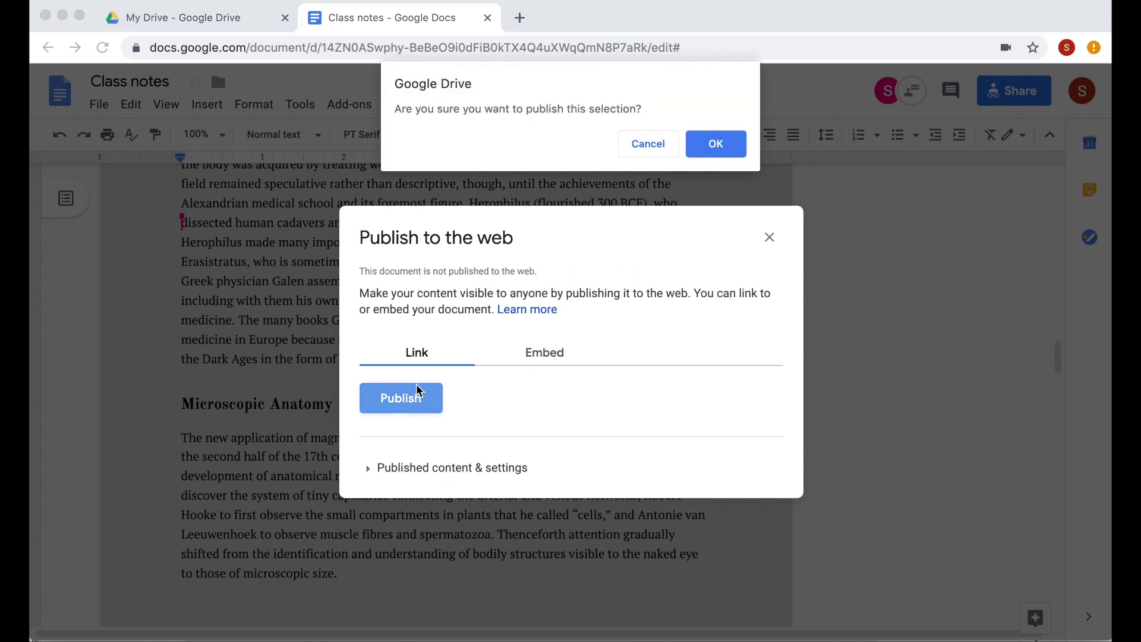
{"action": "left_click", "coordinate": [727, 148]}
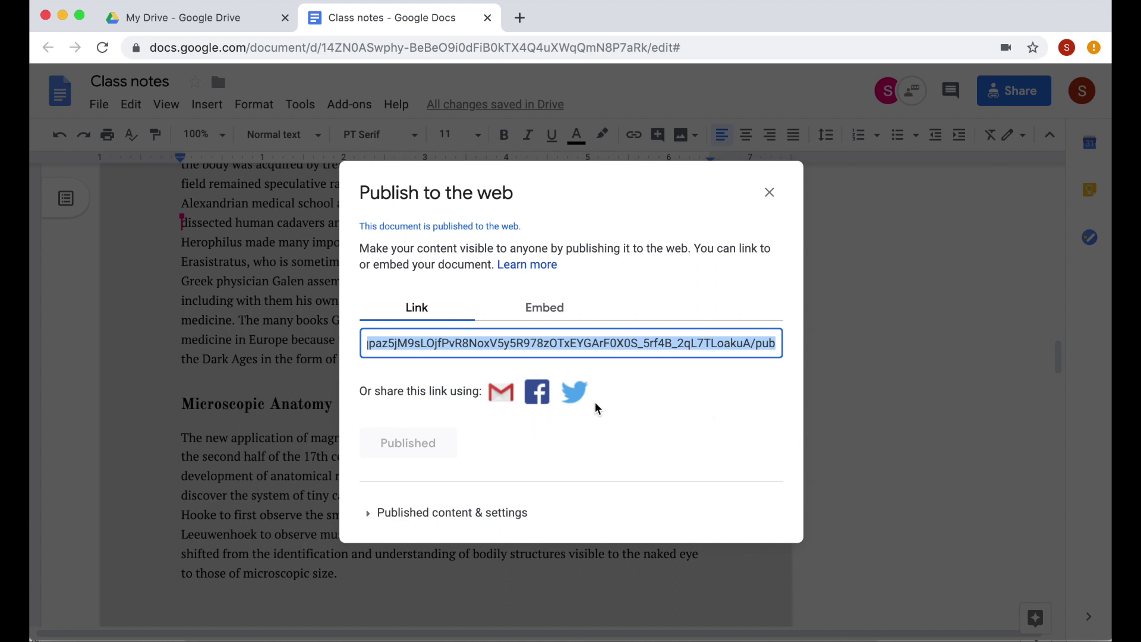
{"action": "left_click", "coordinate": [576, 344]}
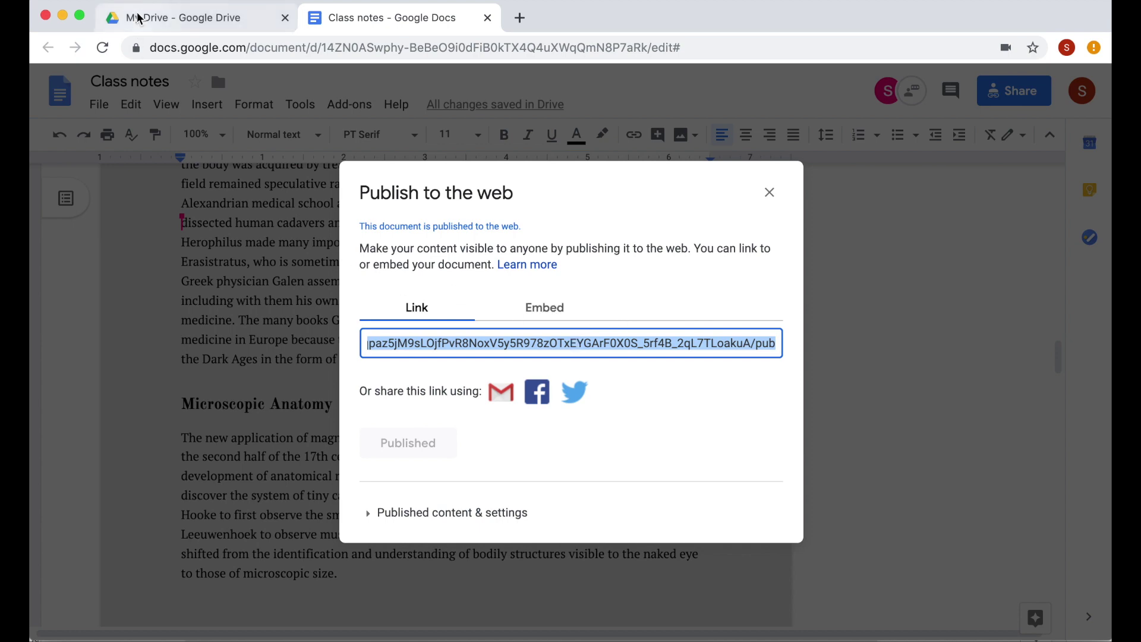
Load the published link in a new Chrome incognito window, then expand Docs' published content settings.
{"action": "left_click", "coordinate": [160, 1]}
{"action": "left_click", "coordinate": [175, 39]}
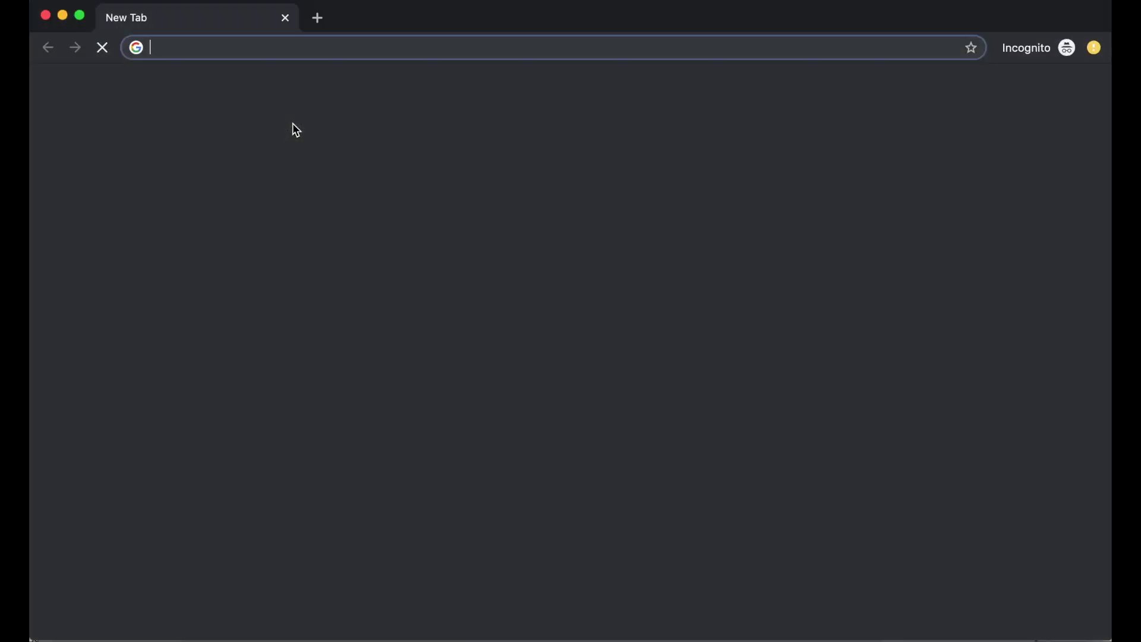
{"action": "key", "text": "super+v"}
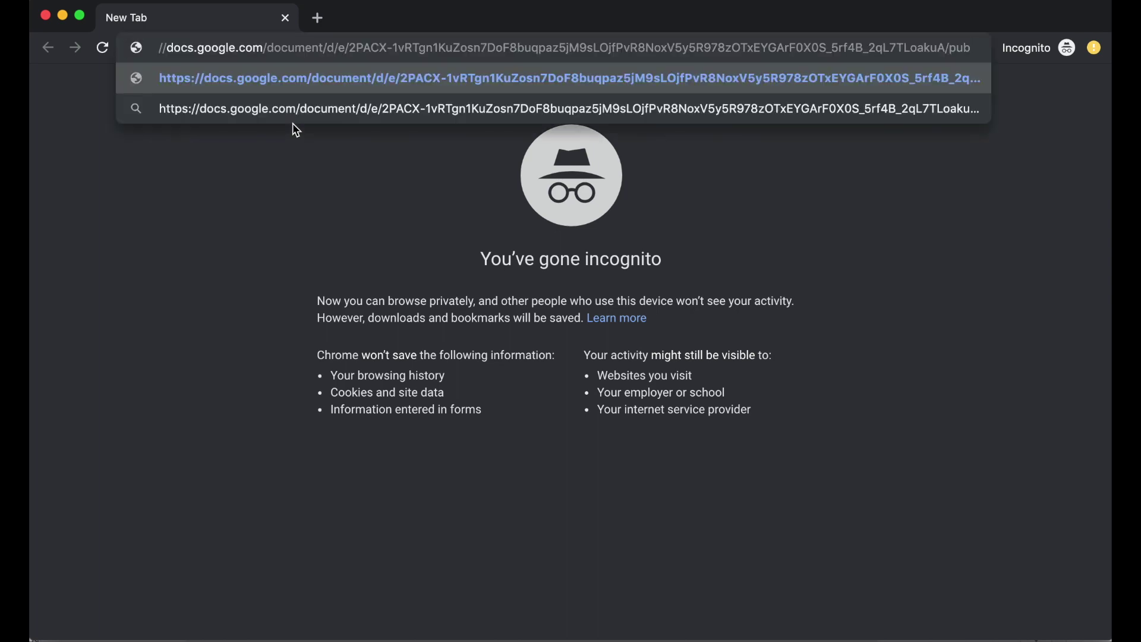
{"action": "key", "text": "Return"}
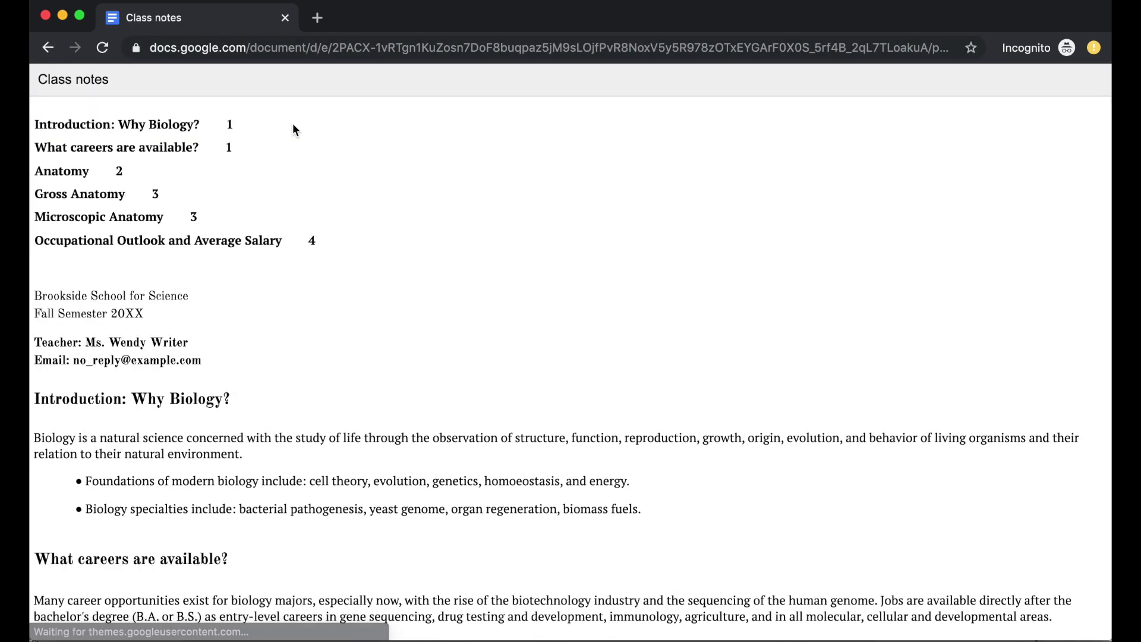
{"action": "scroll", "coordinate": [328, 275], "scroll_direction": "down", "scroll_amount": 7}
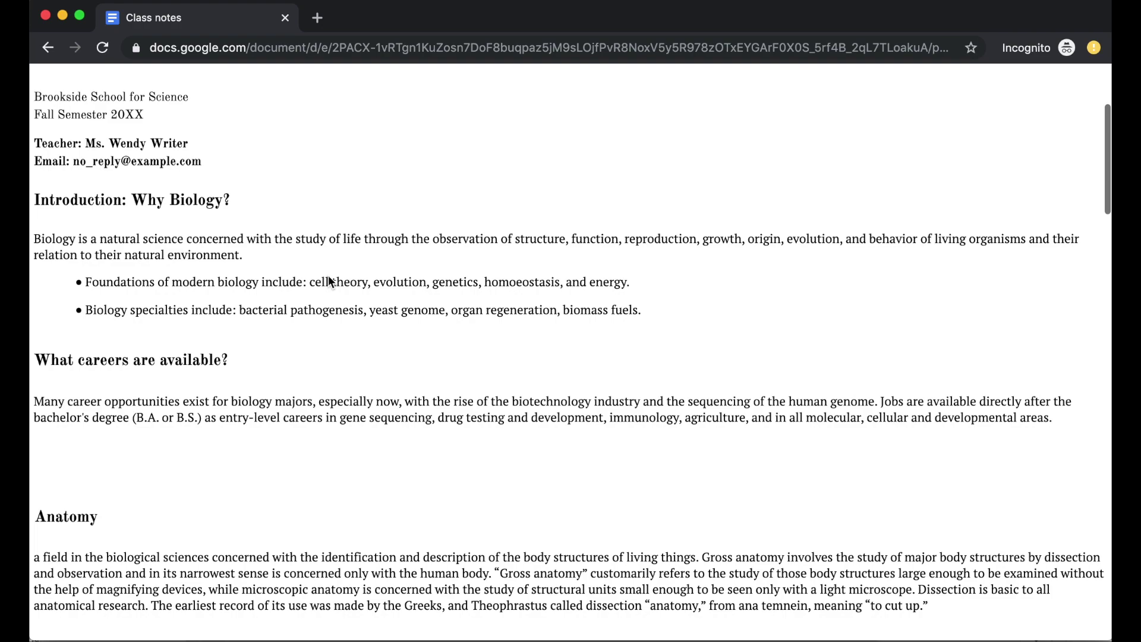
{"action": "scroll", "coordinate": [328, 275], "scroll_direction": "up", "scroll_amount": 7}
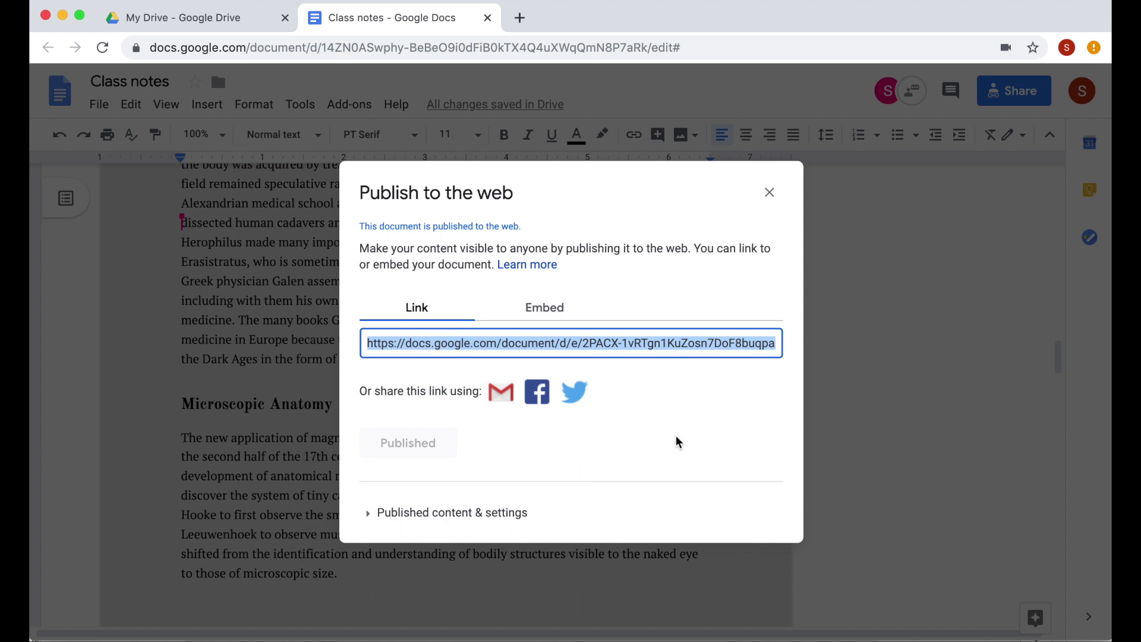
{"action": "left_click", "coordinate": [369, 514]}
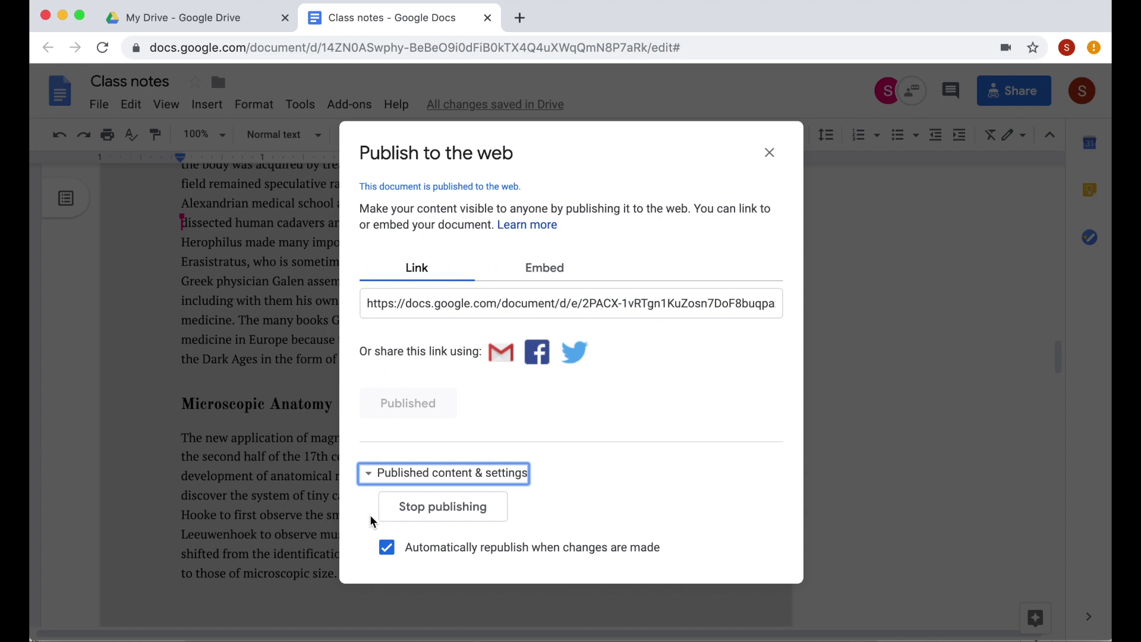
Stop publishing Class notes, confirm with OK, and close the Publish to the web dialog.
{"action": "left_click", "coordinate": [458, 513]}
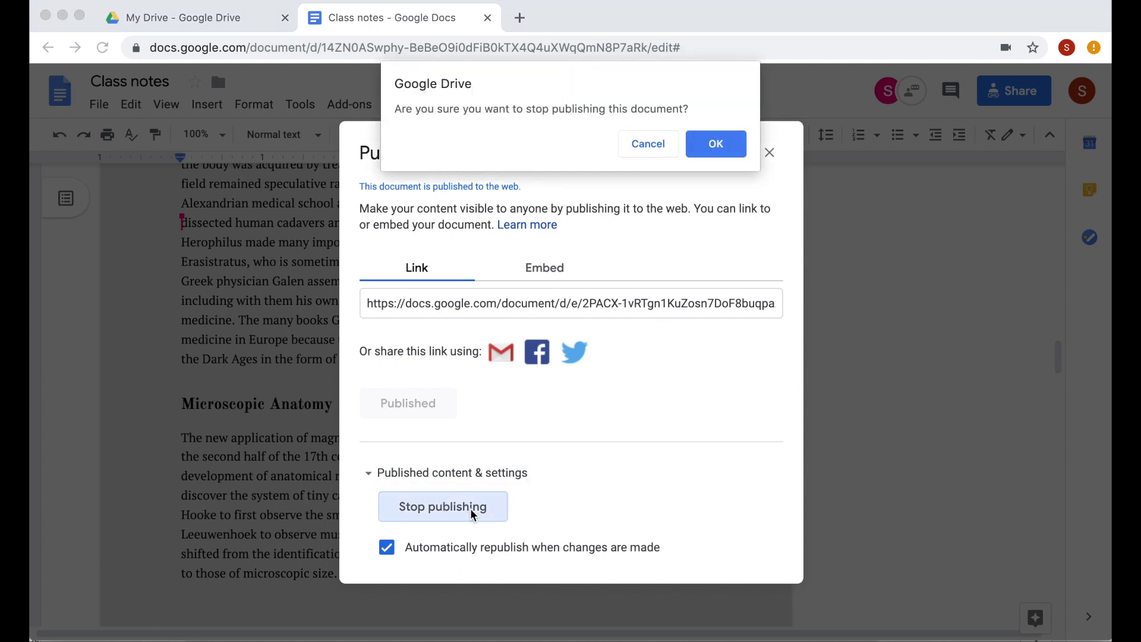
{"action": "left_click", "coordinate": [718, 142]}
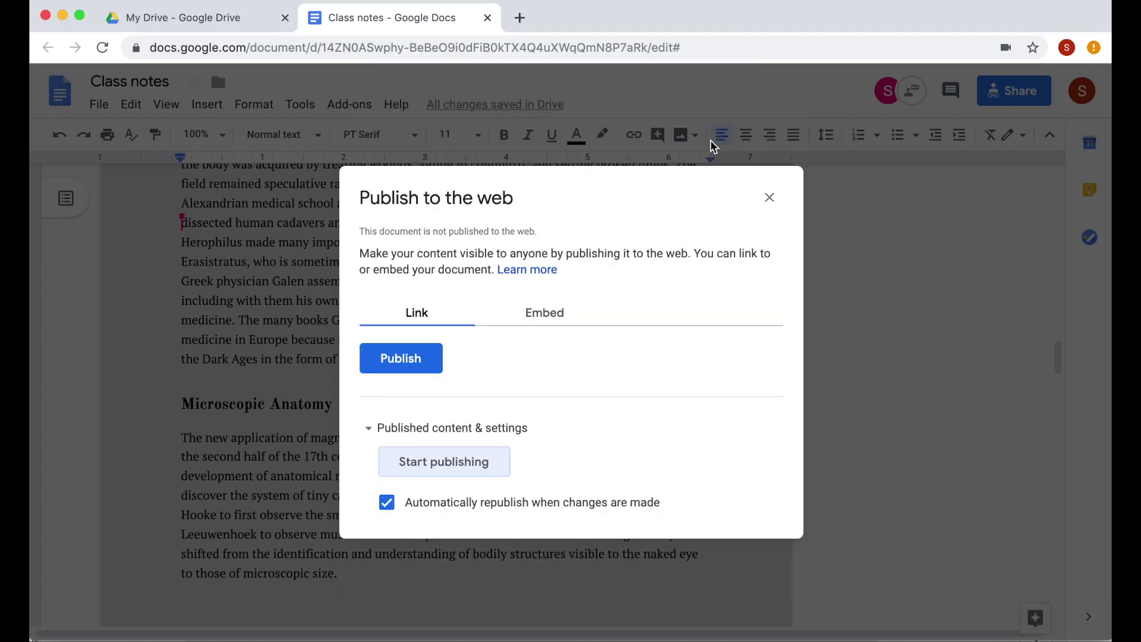
{"action": "left_click", "coordinate": [770, 197]}
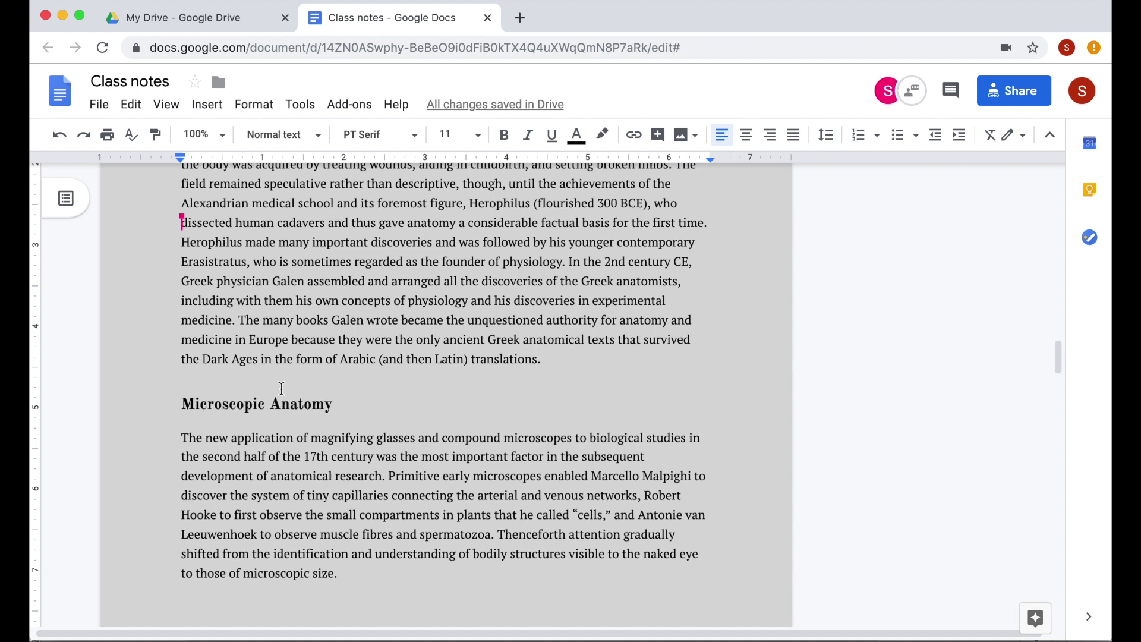
Download Class notes as a Web Page (.html, zipped) and open the resulting Class notes.zip.
{"action": "left_click", "coordinate": [96, 110]}
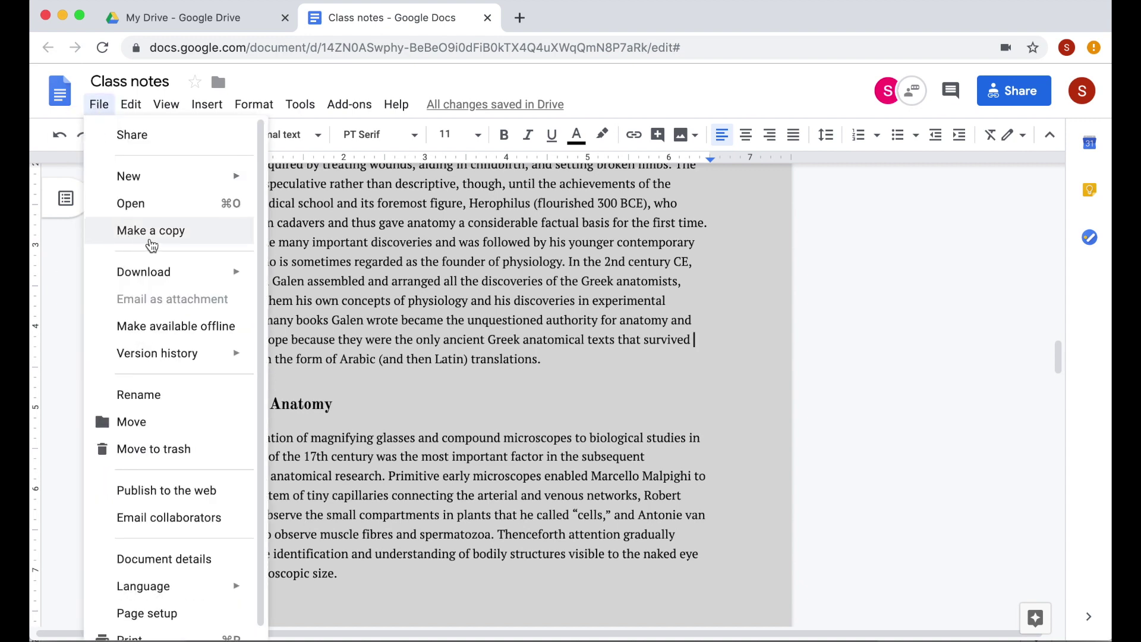
{"action": "mouse_move", "coordinate": [172, 278]}
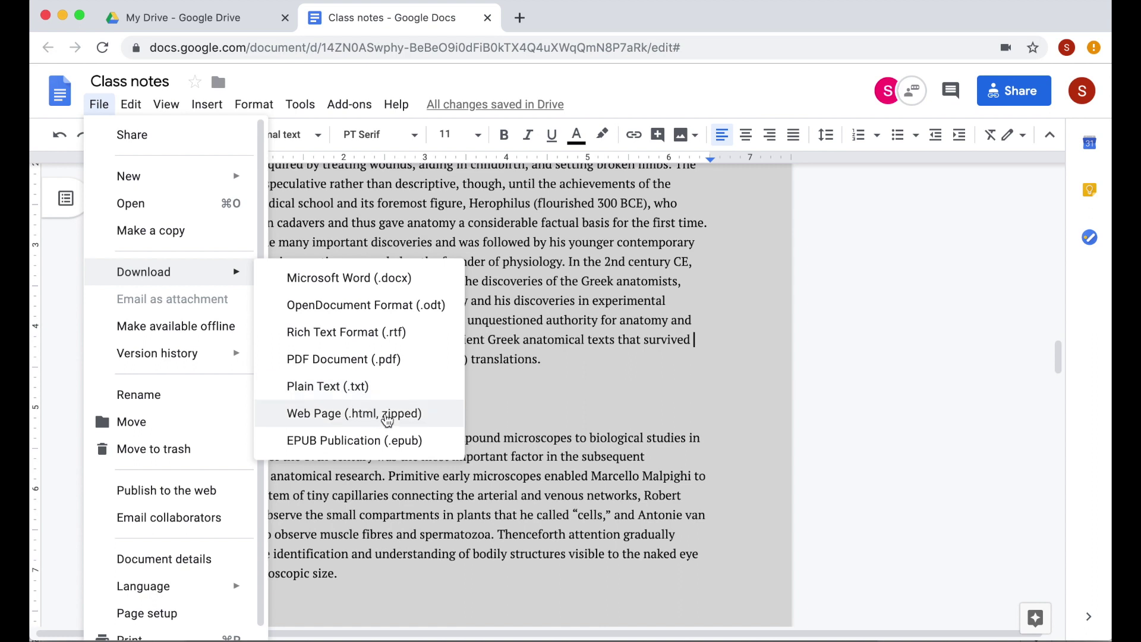
{"action": "left_click", "coordinate": [423, 414]}
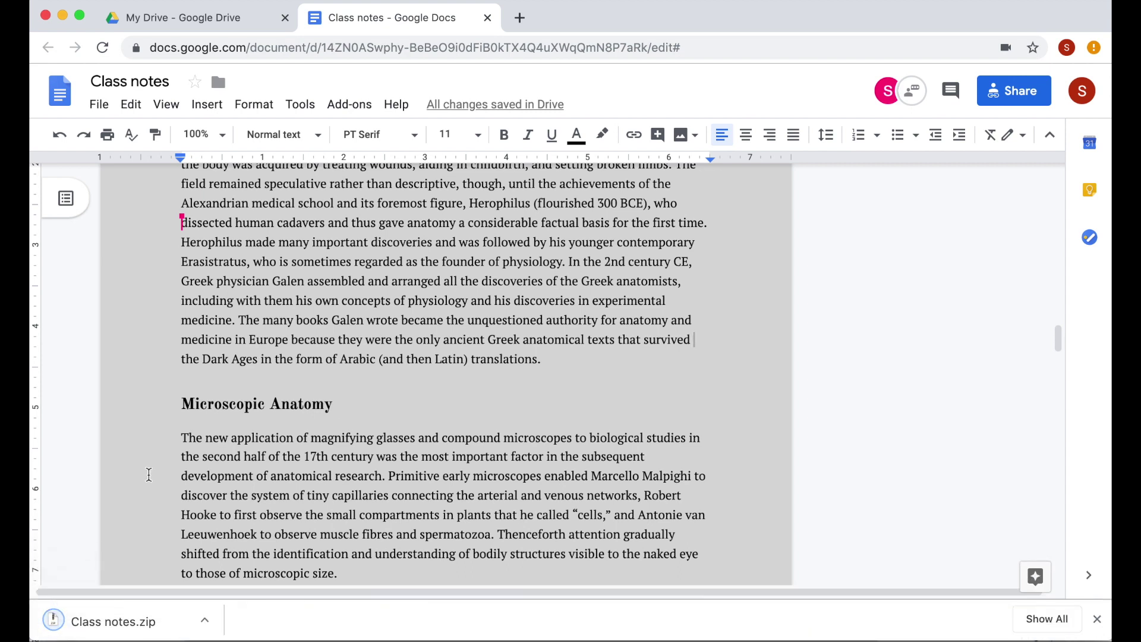
{"action": "left_click", "coordinate": [160, 611]}
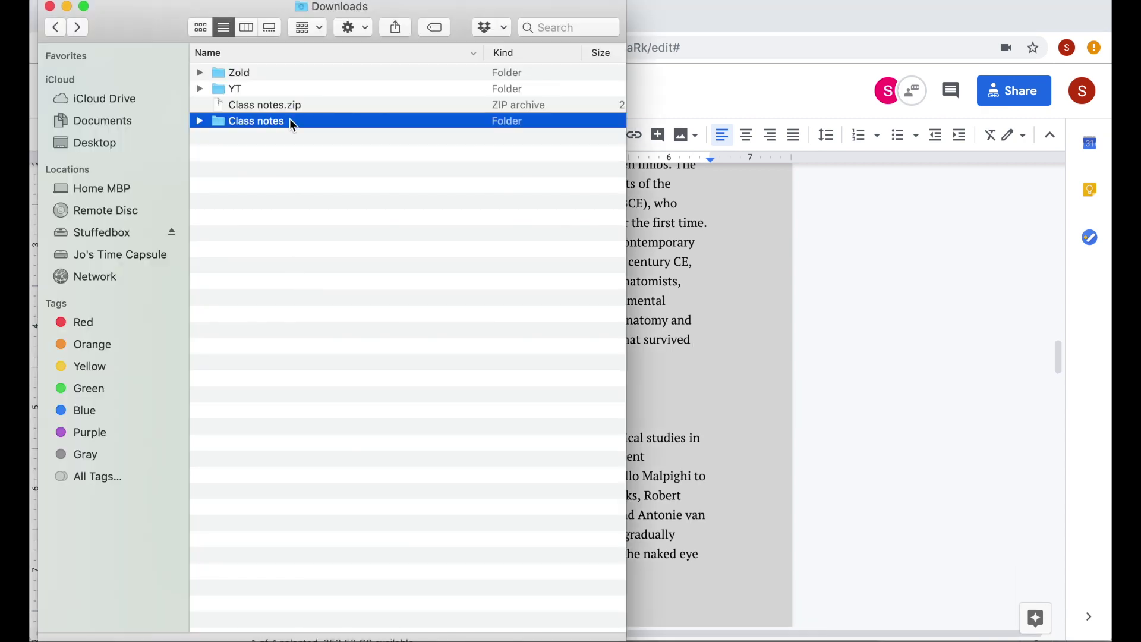
Inspect the extracted folder's Classnotes.html and images folder in Finder, then return to the document.
{"action": "left_click", "coordinate": [200, 122]}
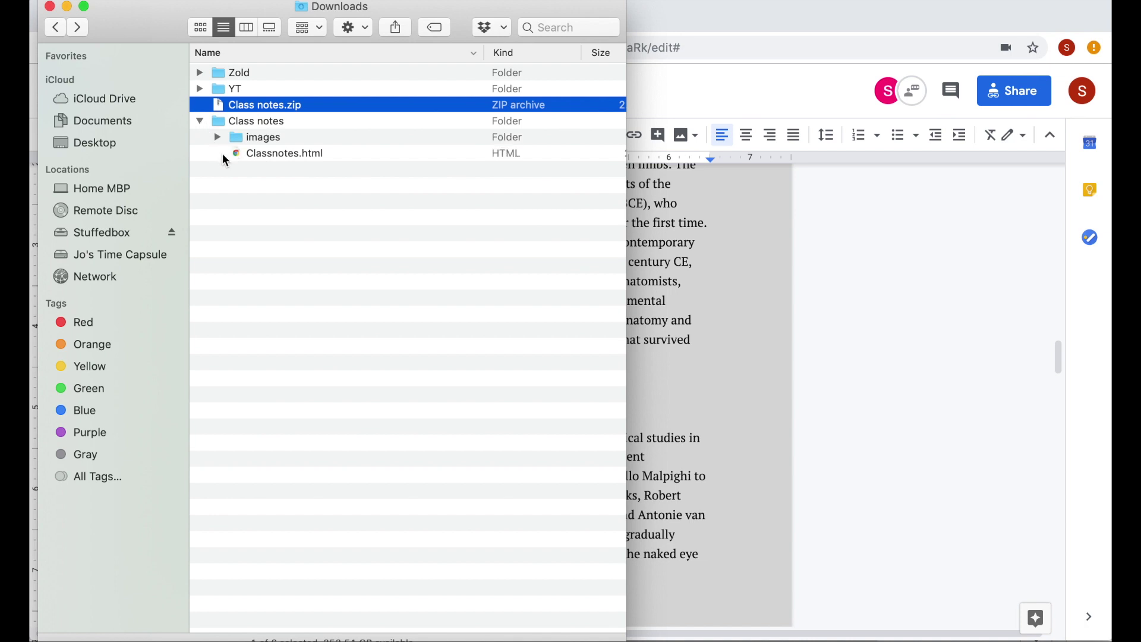
{"action": "left_click", "coordinate": [280, 153]}
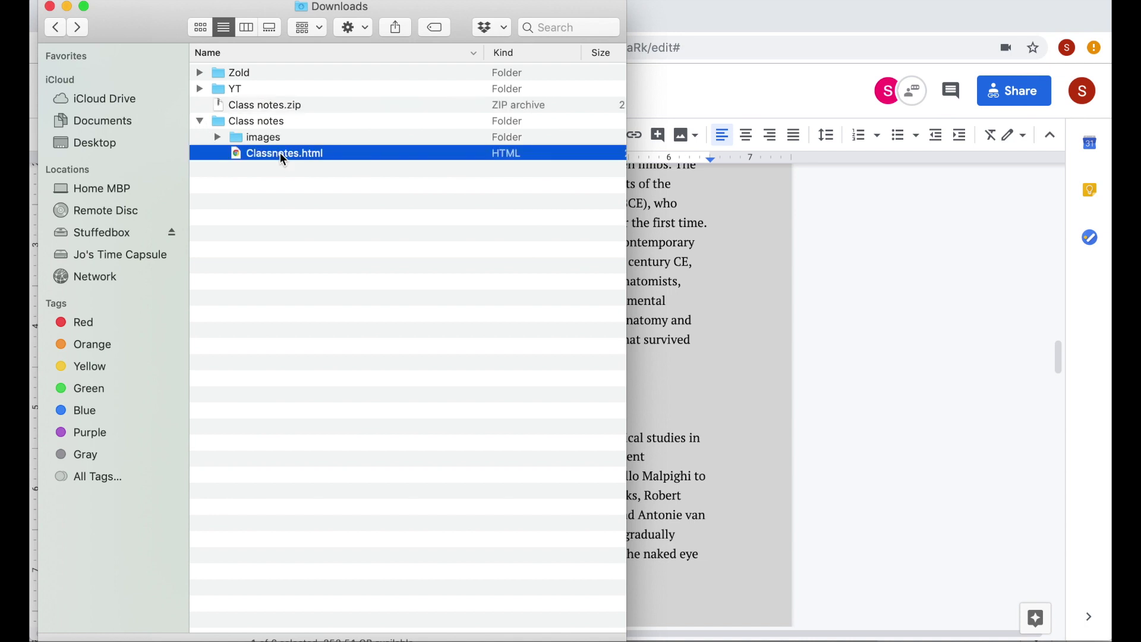
{"action": "left_click", "coordinate": [217, 137]}
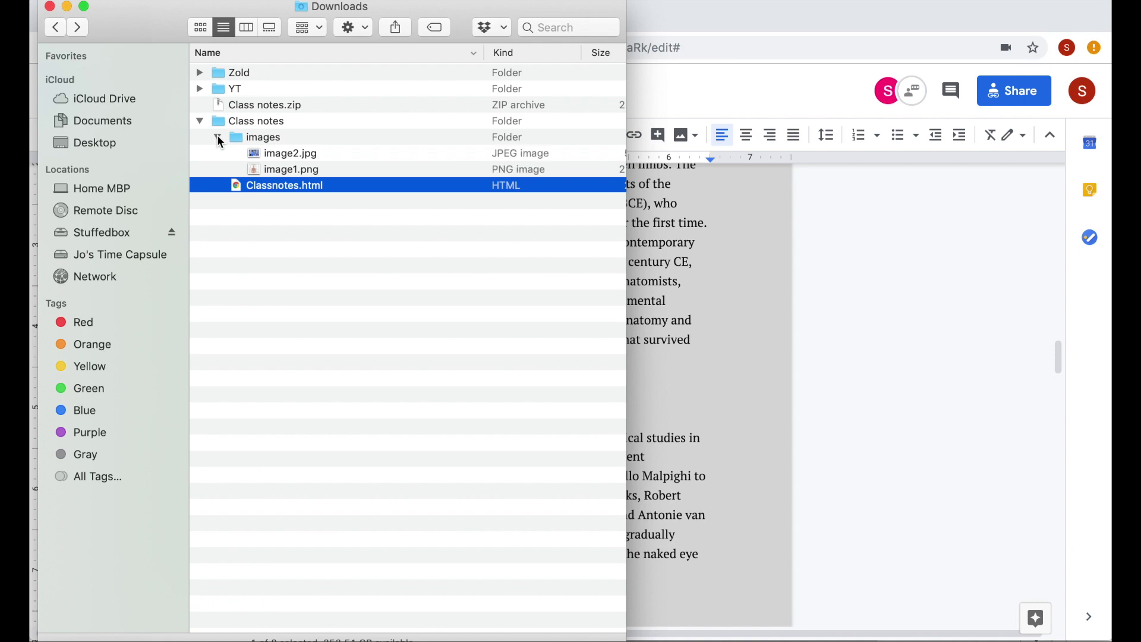
{"action": "left_click", "coordinate": [218, 137]}
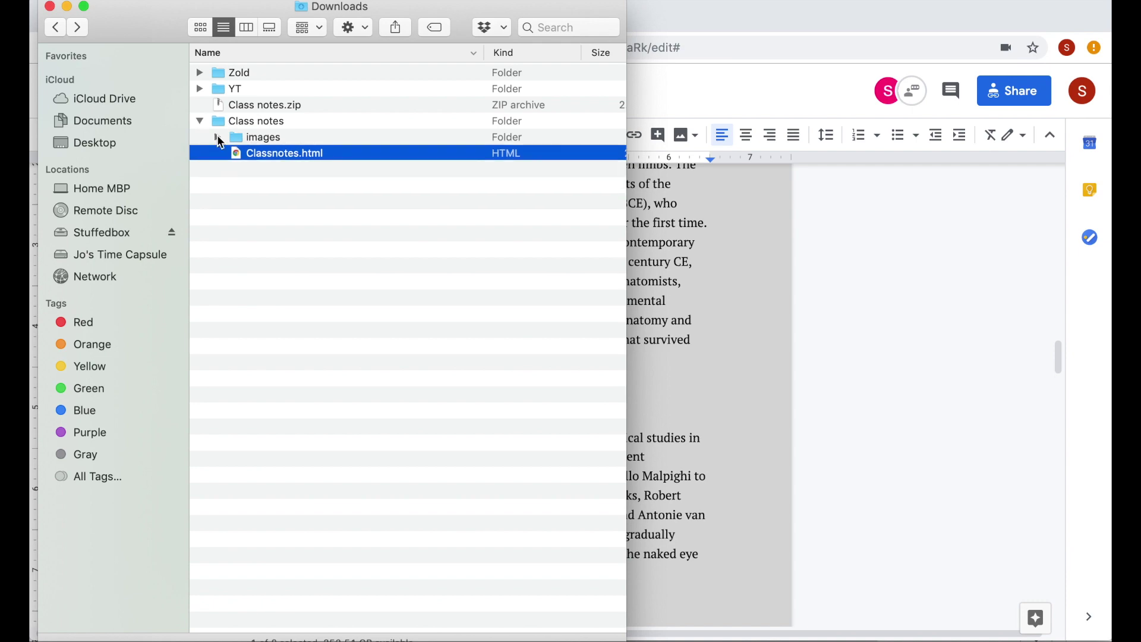
{"action": "left_click", "coordinate": [888, 291]}
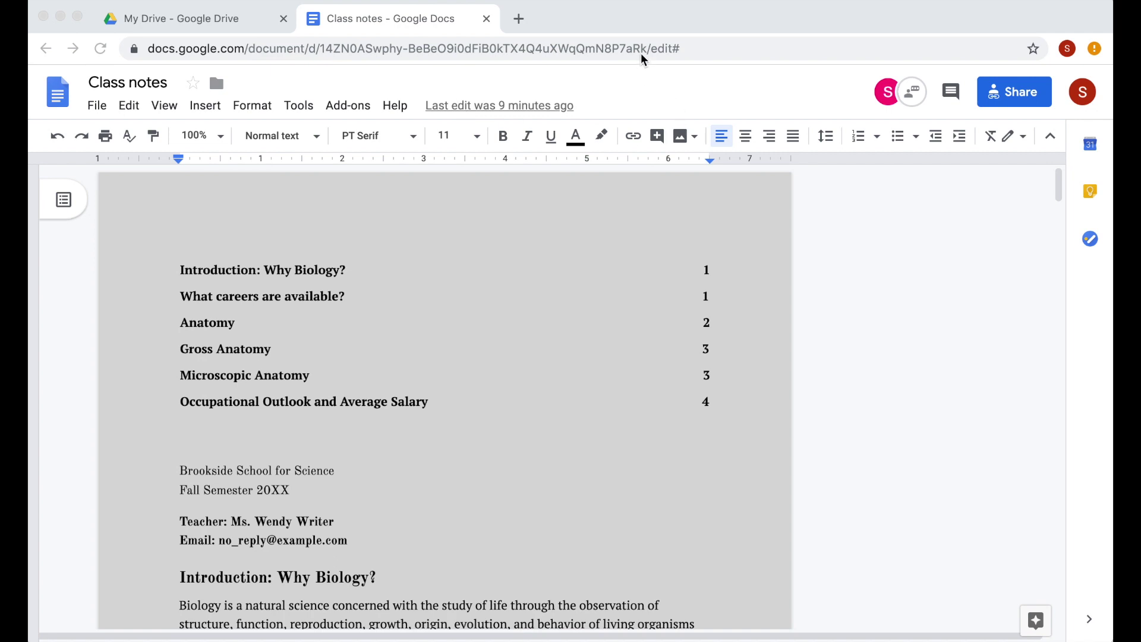
{"action": "left_click", "coordinate": [641, 89]}
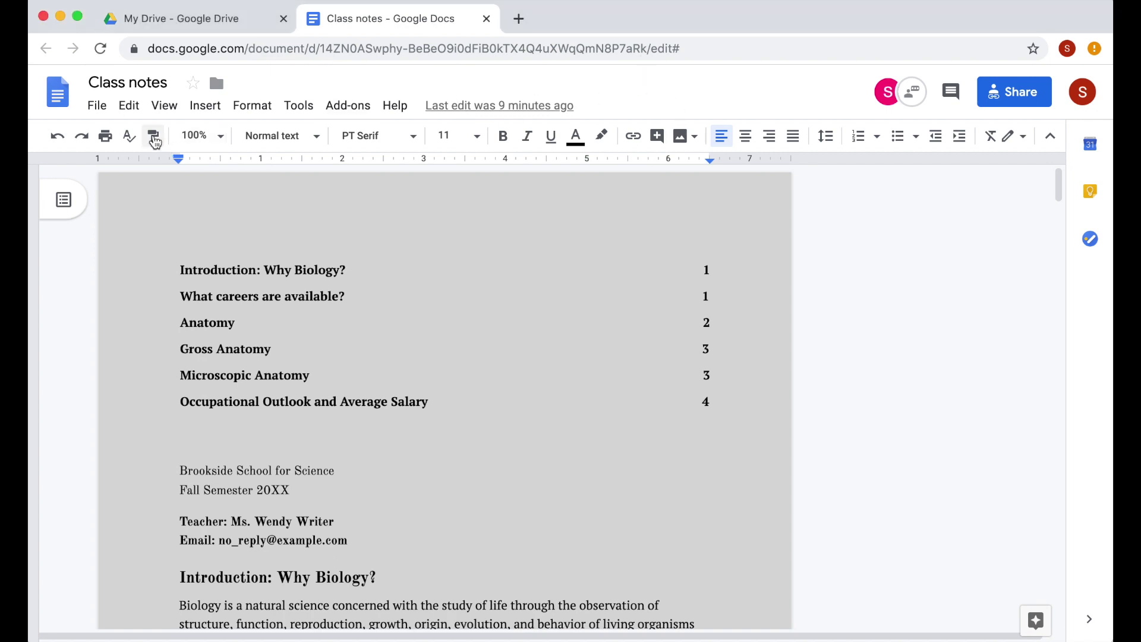
{"action": "left_click", "coordinate": [97, 107]}
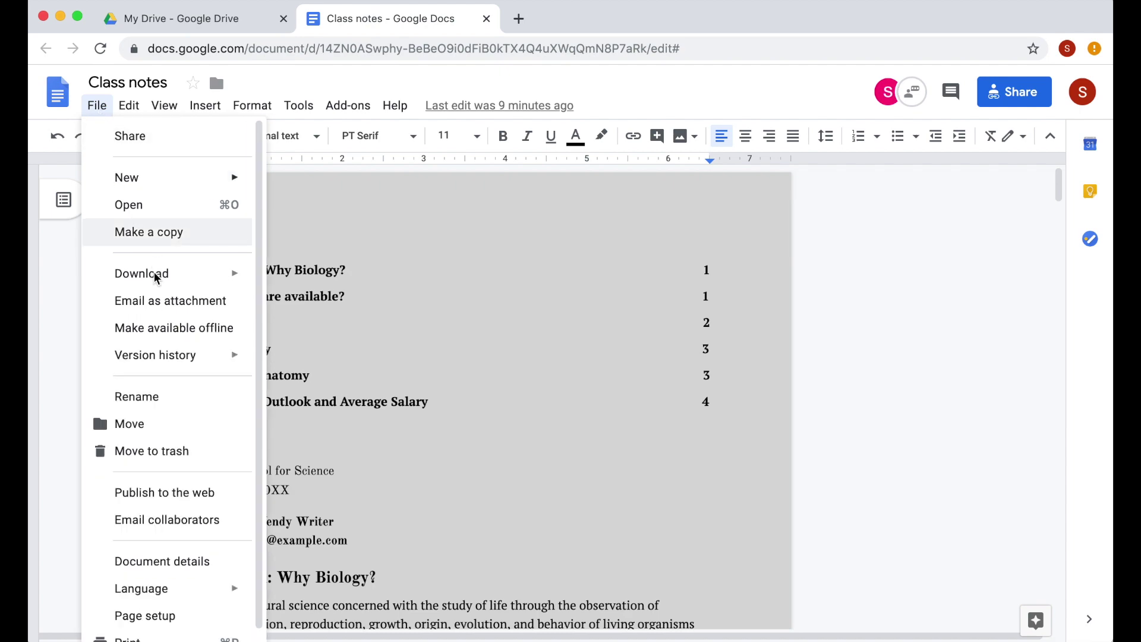
{"action": "left_click", "coordinate": [158, 303]}
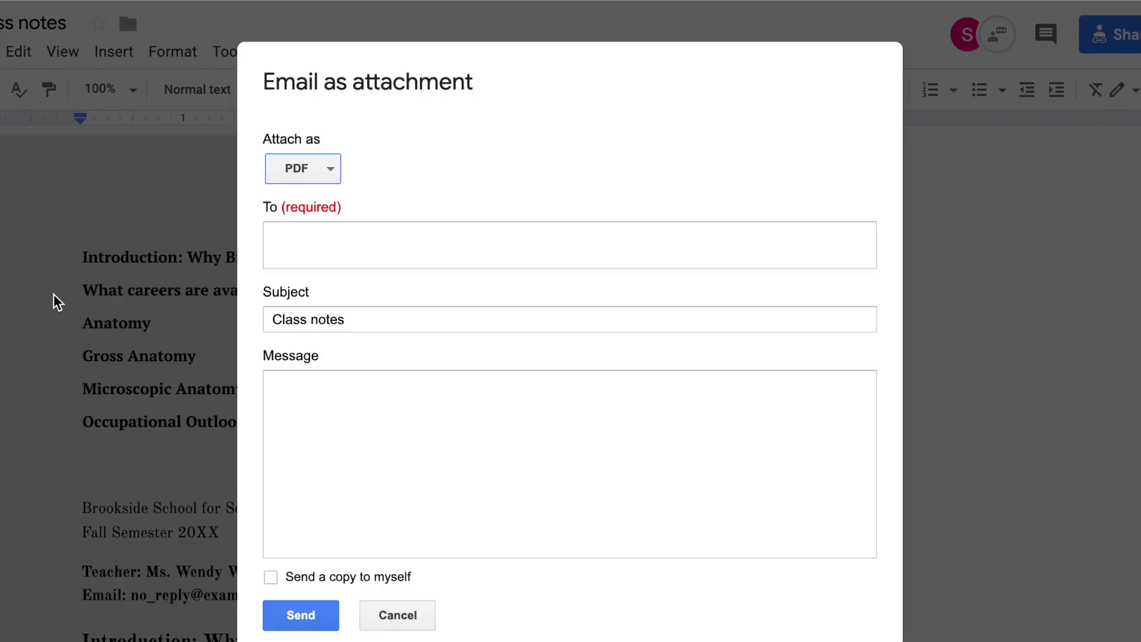
{"action": "left_click", "coordinate": [331, 171]}
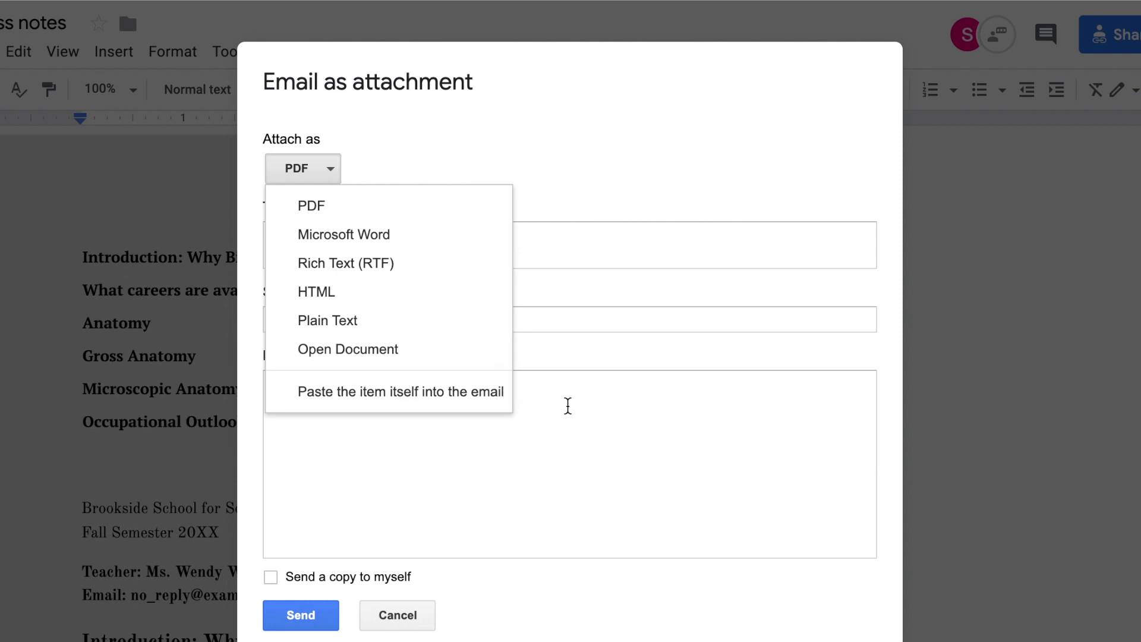
{"action": "left_click", "coordinate": [568, 406]}
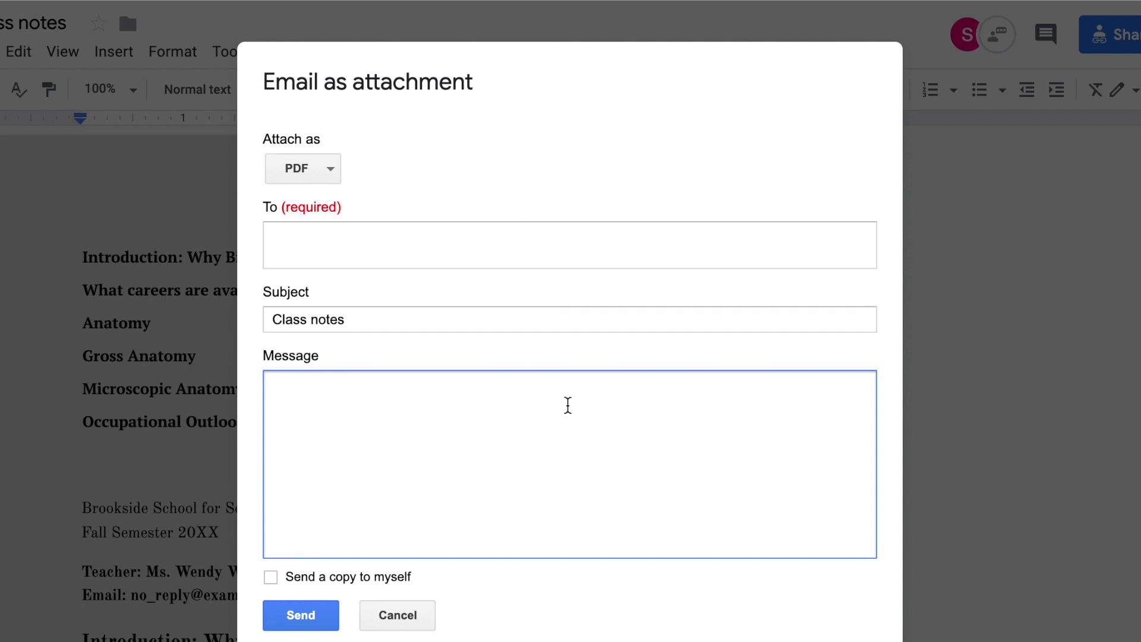
{"action": "left_click", "coordinate": [414, 625]}
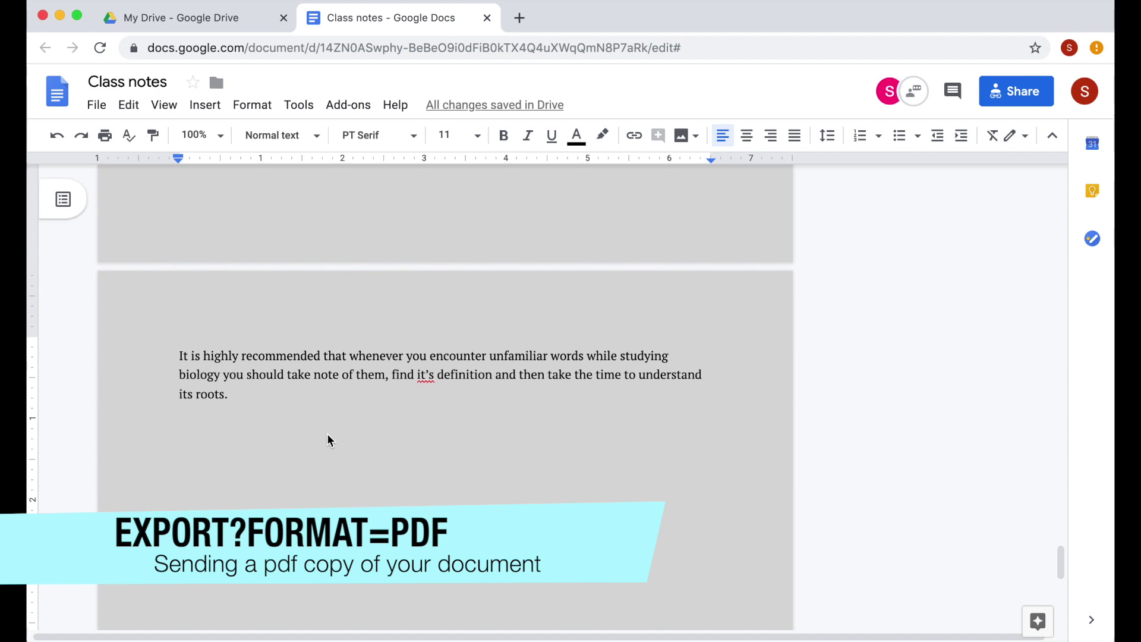
Copy the view-only share link and place the cursor on the empty line after the last paragraph.
{"action": "left_click", "coordinate": [328, 434]}
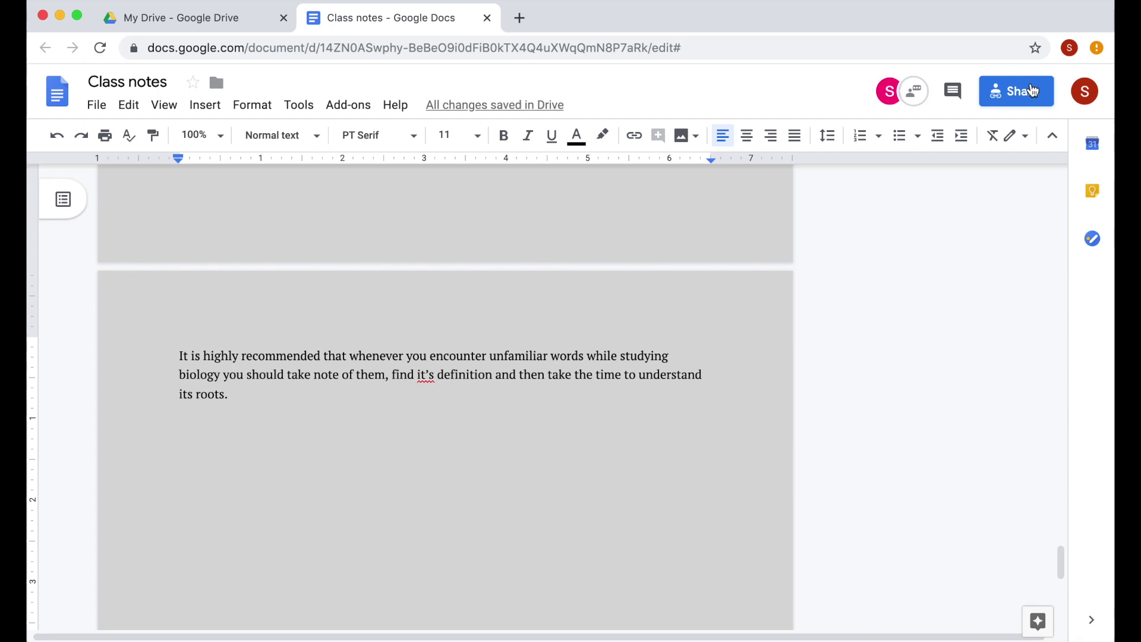
{"action": "left_click", "coordinate": [1032, 90]}
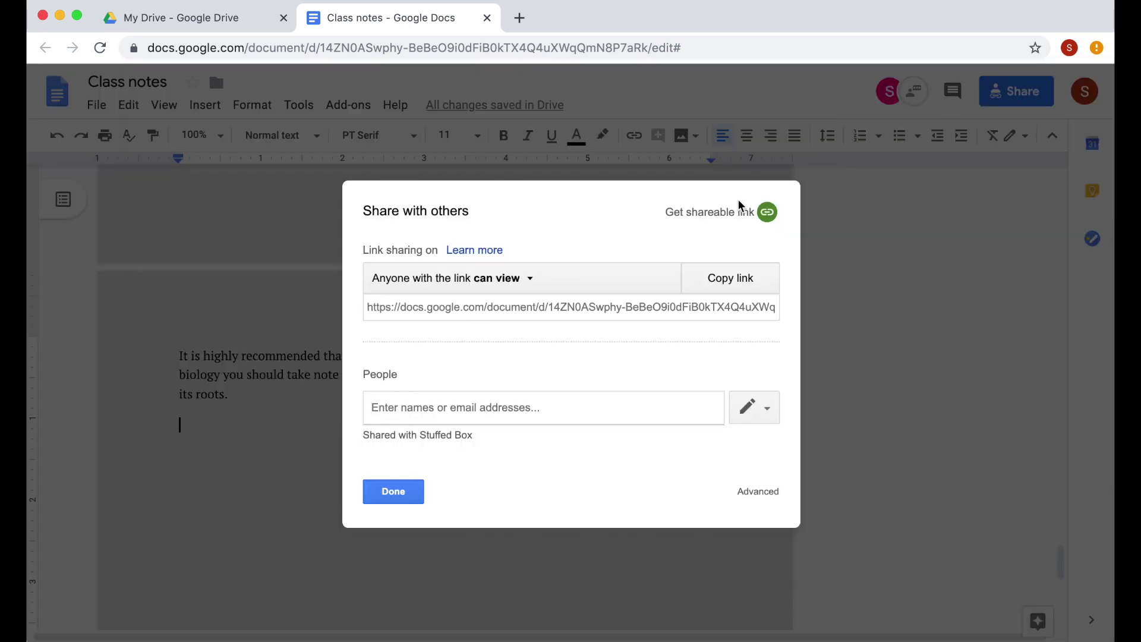
{"action": "left_click", "coordinate": [747, 280]}
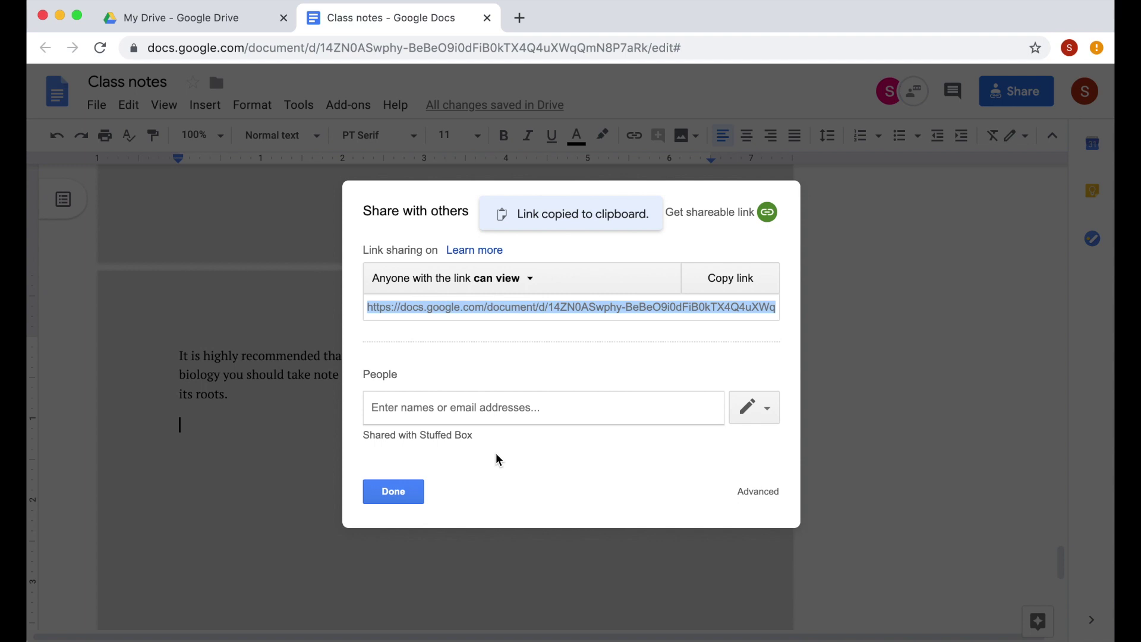
{"action": "left_click", "coordinate": [263, 491]}
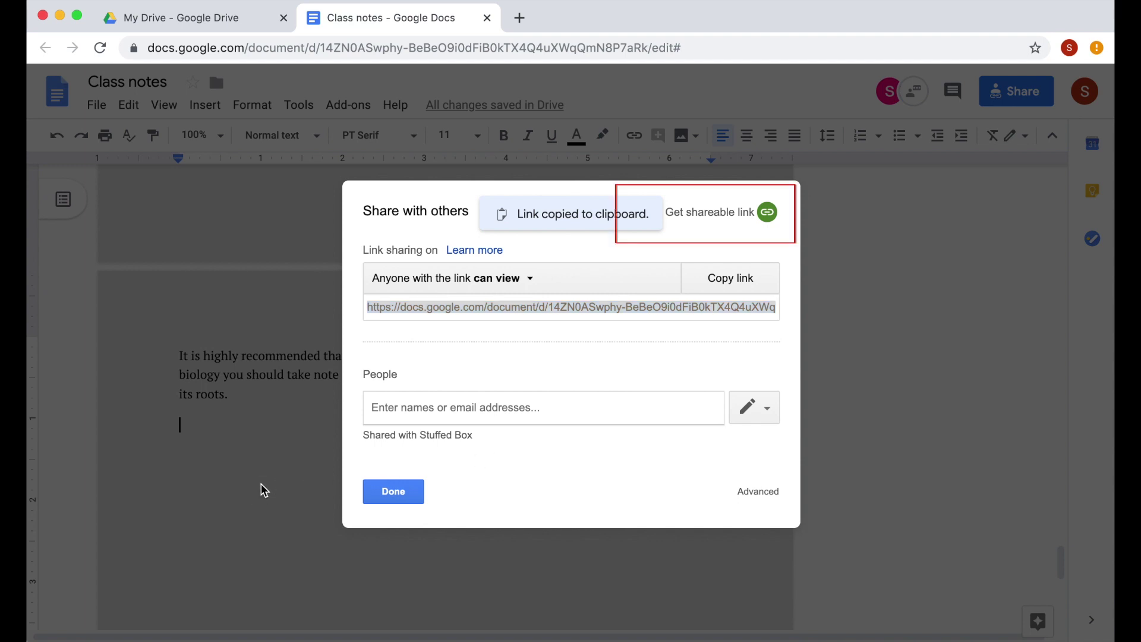
{"action": "left_click", "coordinate": [394, 488]}
{"action": "left_click", "coordinate": [272, 456]}
Paste the share link, replace 'edit?usp=sharing' with 'export?format=pdf', and select the whole URL.
{"action": "key", "text": "super+v"}
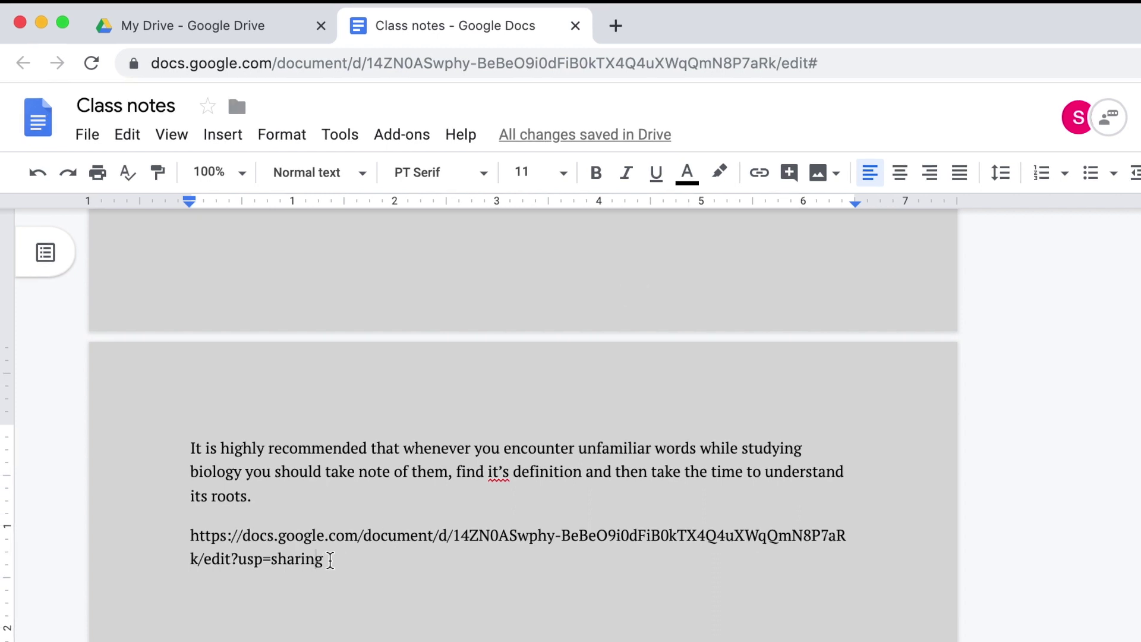
{"action": "left_click", "coordinate": [326, 559]}
{"action": "left_click_drag", "start_coordinate": [329, 560], "coordinate": [204, 559]}
{"action": "type", "text": "exp"}
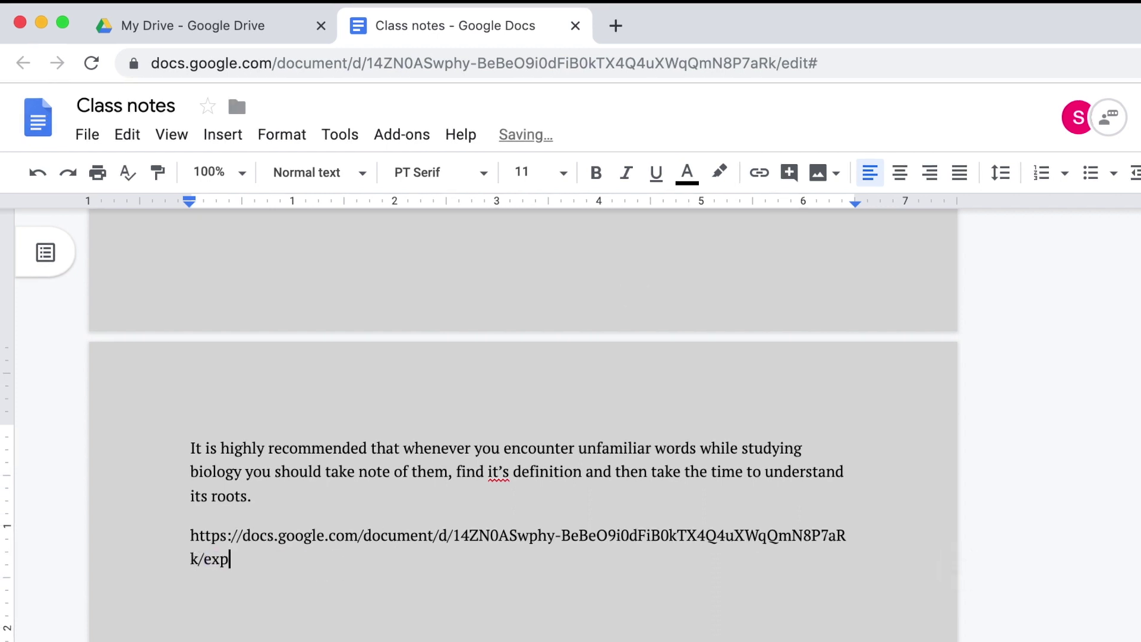
{"action": "type", "text": "ort?format=pdf"}
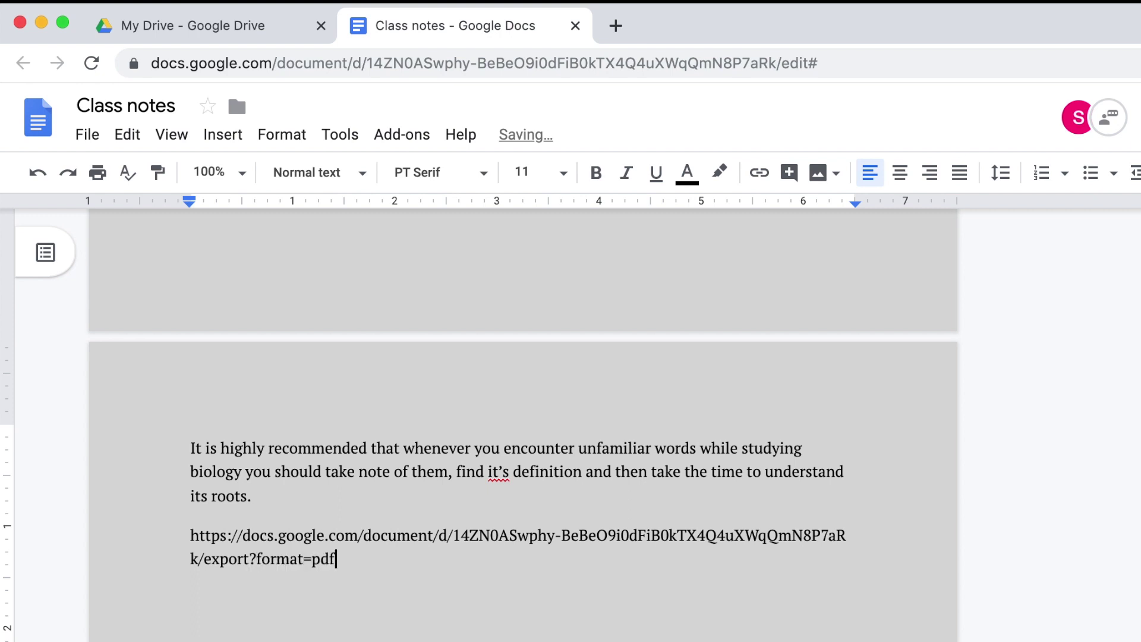
{"action": "left_click_drag", "start_coordinate": [372, 565], "coordinate": [192, 541]}
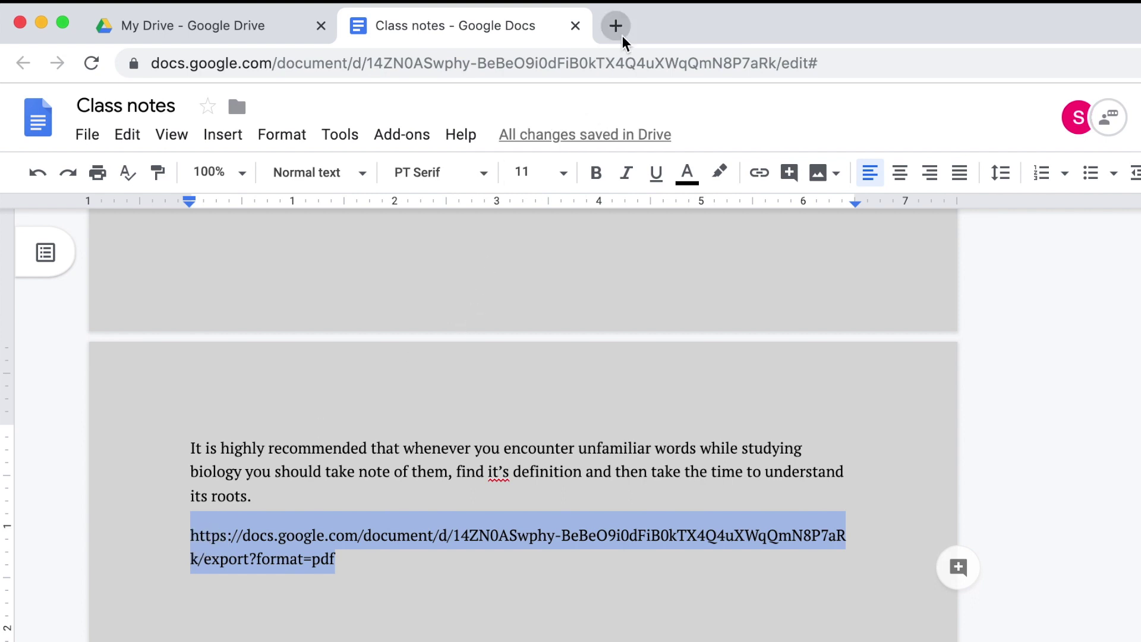
Load the copied PDF export link in Safari's address bar.
{"action": "key", "text": "super+Tab"}
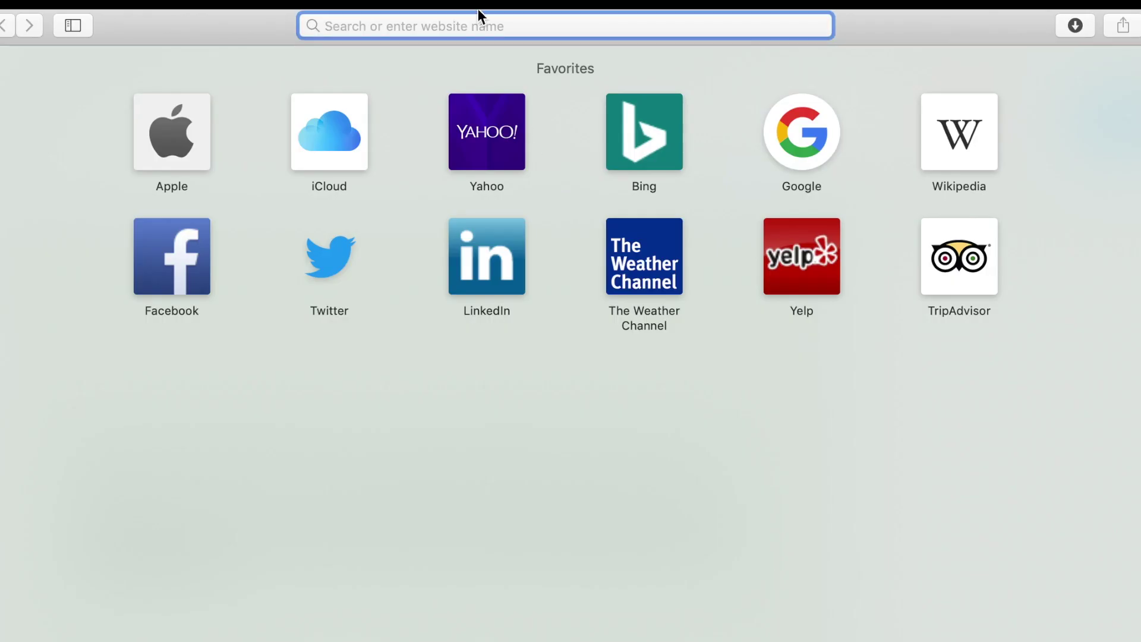
{"action": "key", "text": "super+v"}
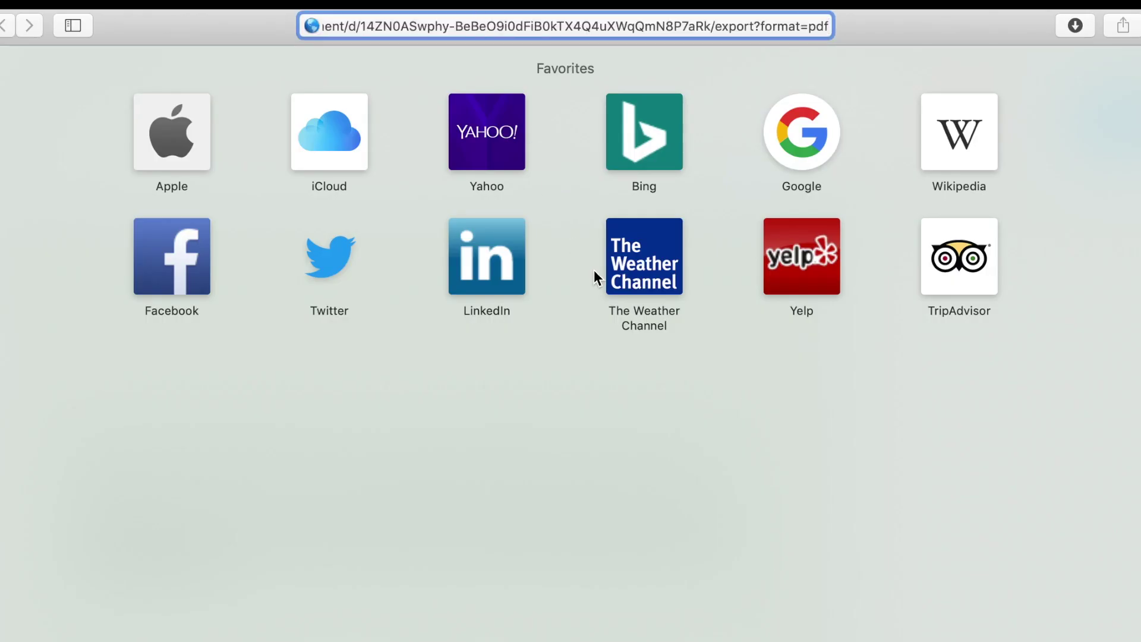
{"action": "key", "text": "Return"}
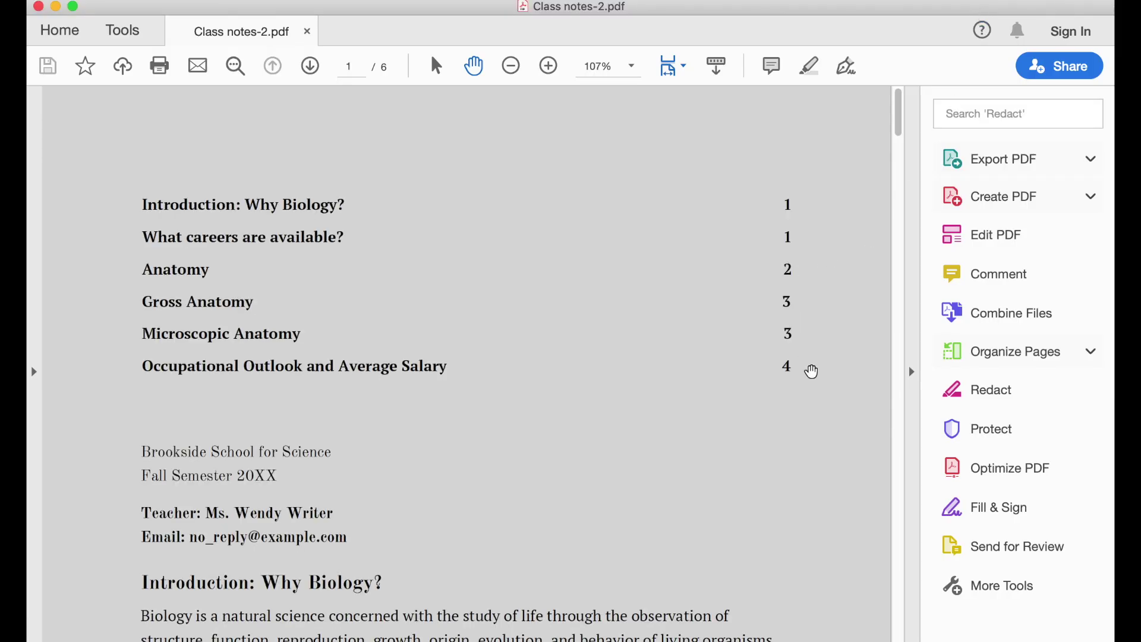
Scroll through the downloaded Class notes-2.pdf in Acrobat Reader.
{"action": "scroll", "coordinate": [812, 372], "scroll_direction": "down", "scroll_amount": 5}
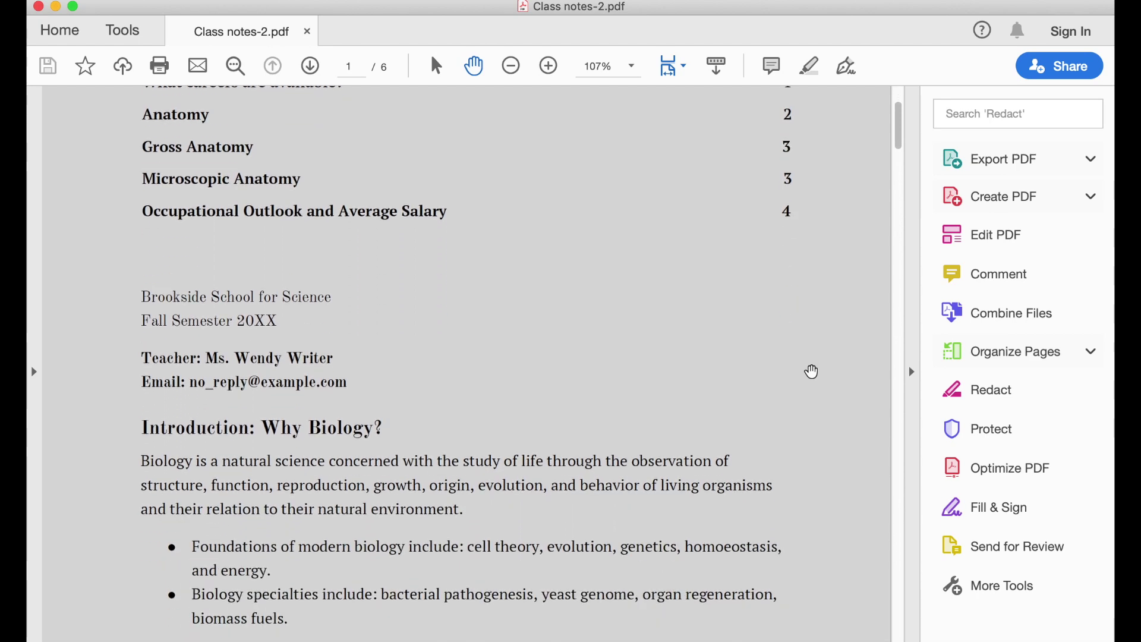
{"action": "scroll", "coordinate": [812, 372], "scroll_direction": "down", "scroll_amount": 3}
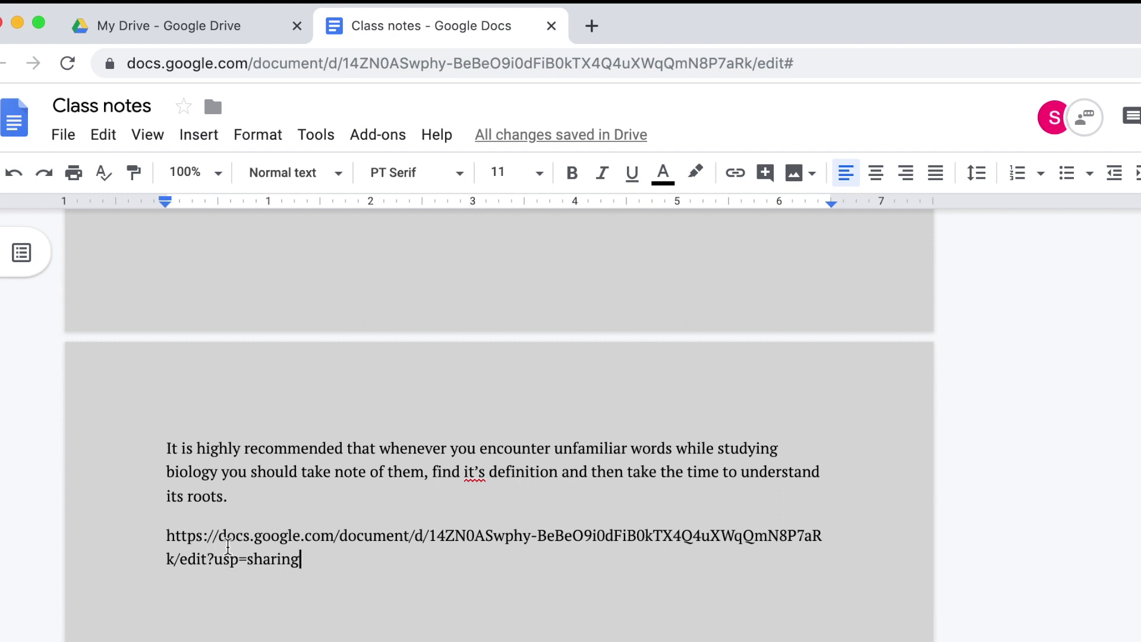
Replace 'edit' with 'copy' so the link ends in 'copy?usp=sharing', then select the URL.
{"action": "left_click", "coordinate": [207, 558]}
{"action": "key", "text": "BackSpace"}
{"action": "key", "text": "BackSpace"}
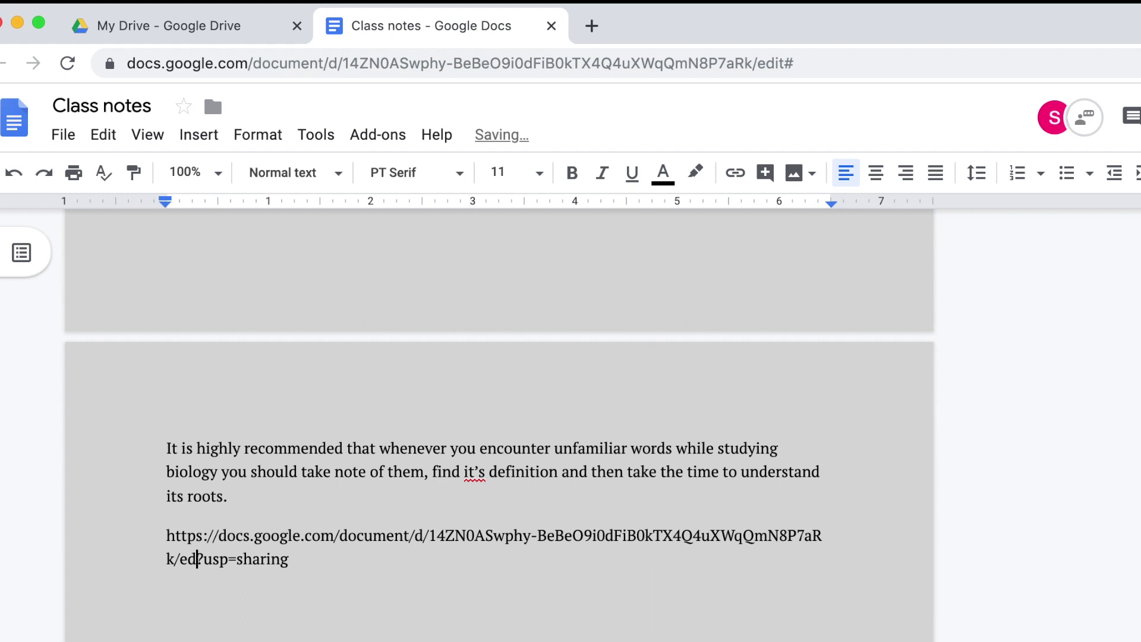
{"action": "key", "text": "BackSpace"}
{"action": "key", "text": "BackSpace"}
{"action": "type", "text": "copy"}
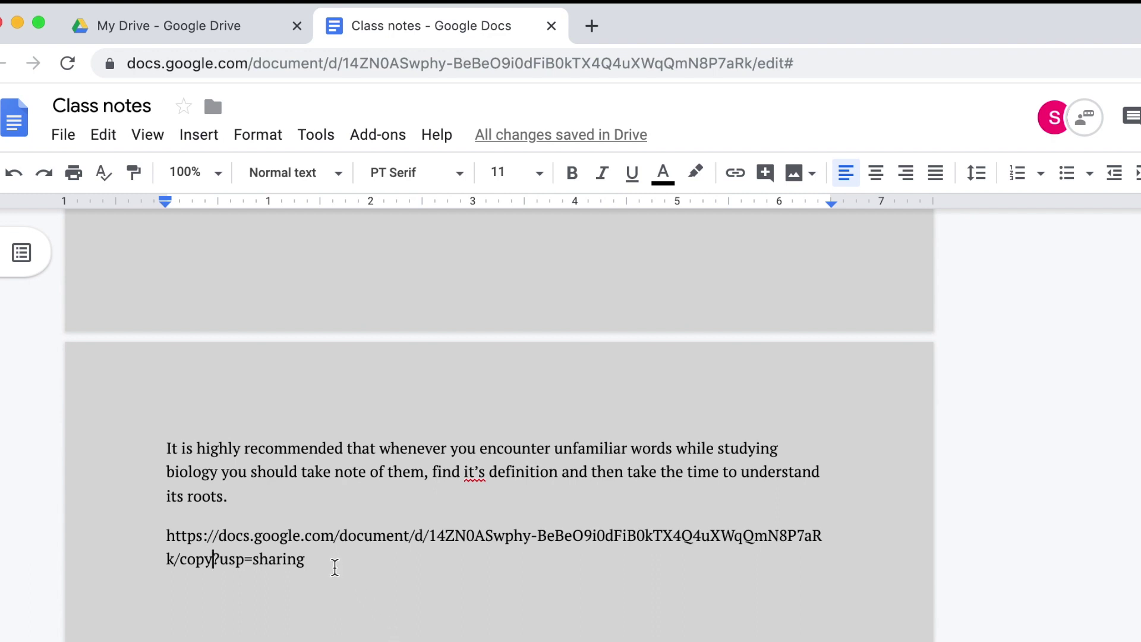
{"action": "left_click_drag", "start_coordinate": [328, 565], "coordinate": [159, 539]}
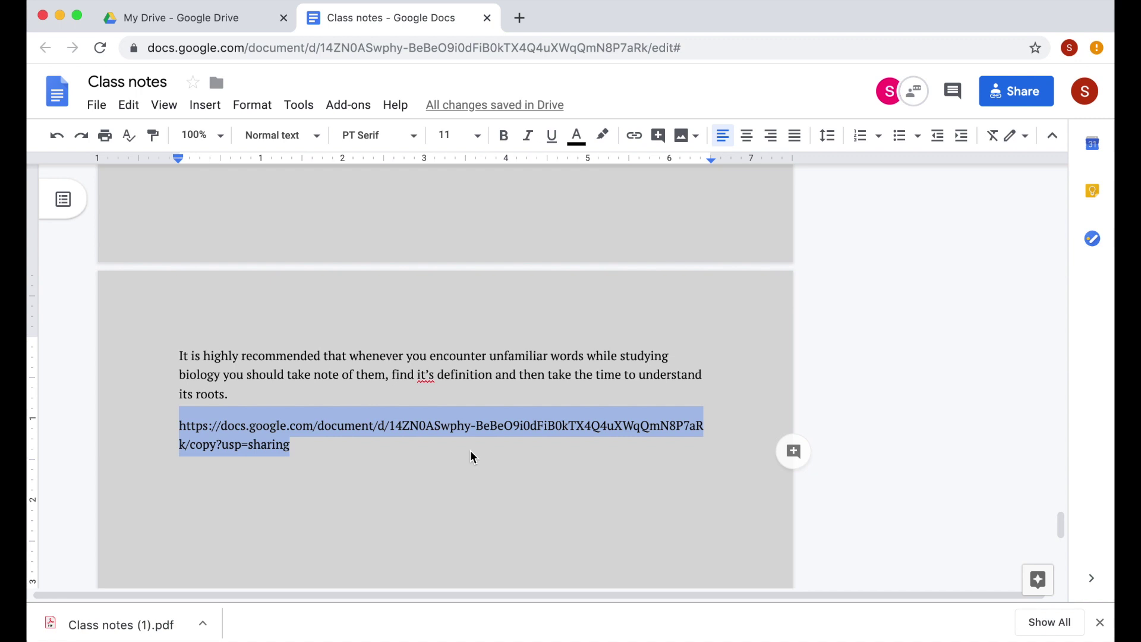
Load the copy?usp=sharing link in a new Chrome tab.
{"action": "left_click", "coordinate": [520, 18]}
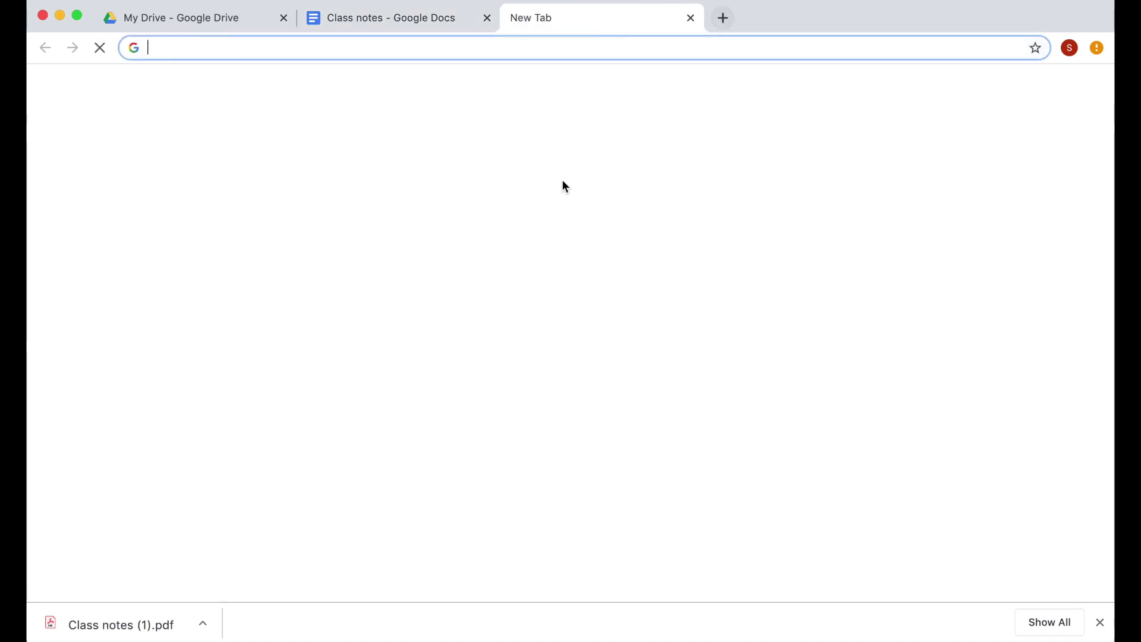
{"action": "key", "text": "super+v"}
{"action": "key", "text": "Return"}
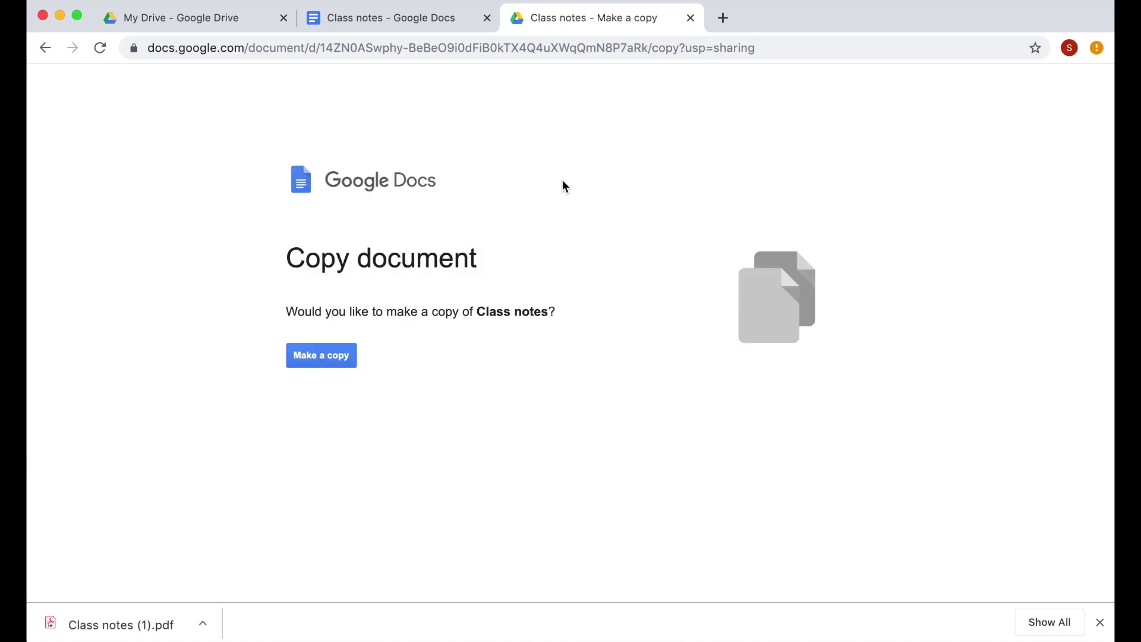